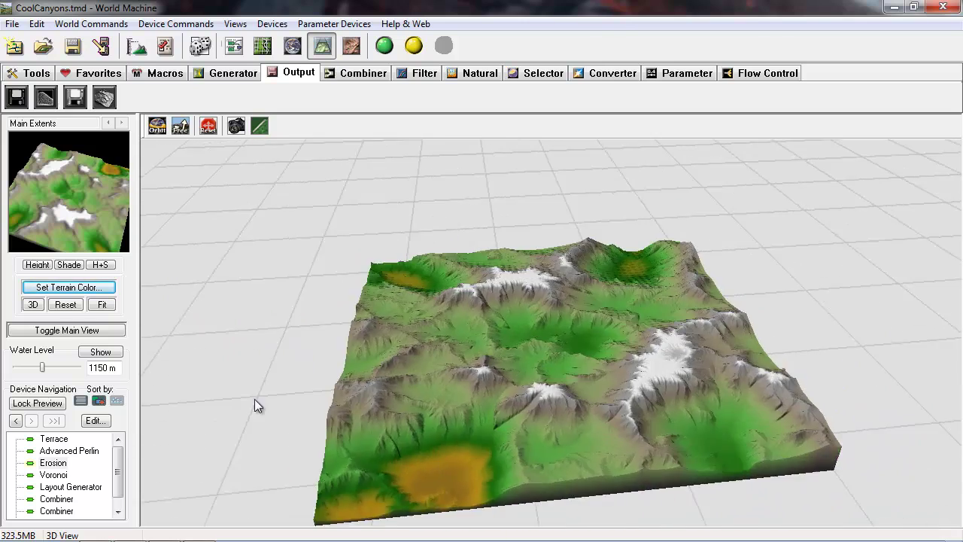
scroll(678, 414, "up", 10)
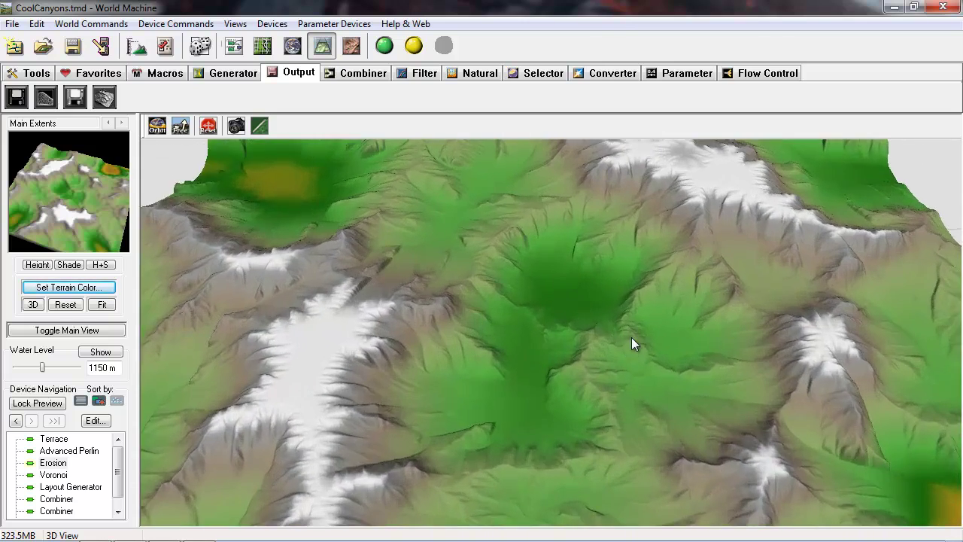
left_click_drag(487, 385, 488, 186)
Go through the device network, previewing the devices from Advanced Perlin to Erosion and shifting them into a slightly tidier layout
left_click(234, 47)
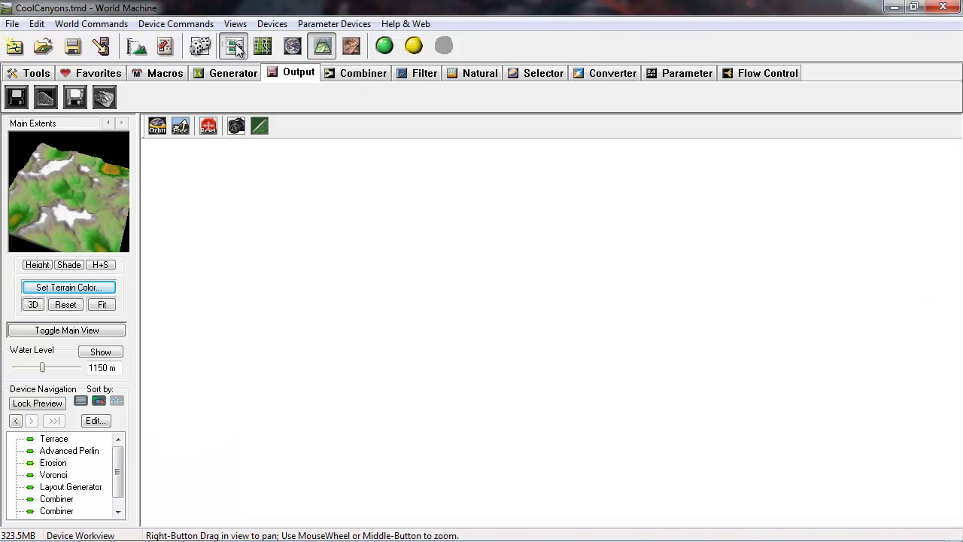
right_click_drag(535, 357, 545, 295)
right_click_drag(321, 407, 320, 442)
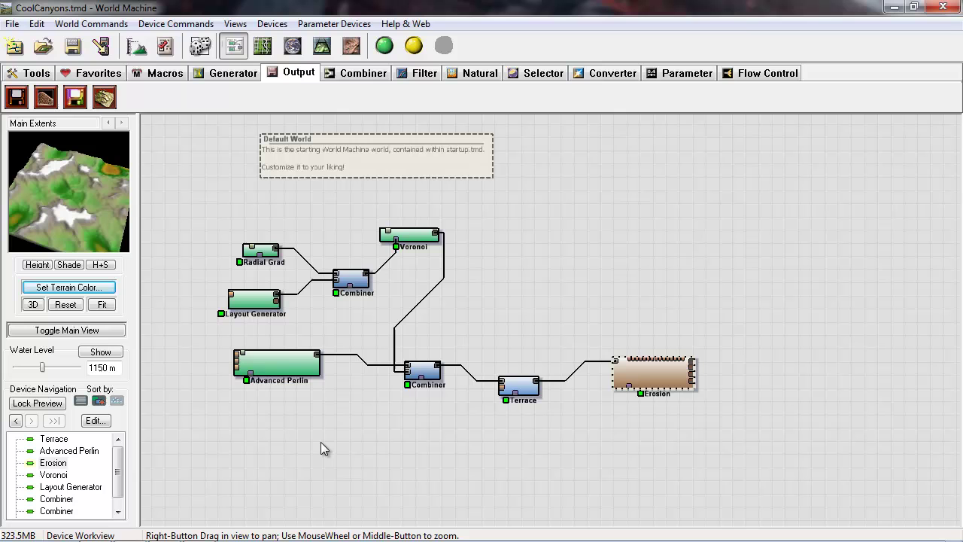
mouse_move(280, 365)
left_mouse_down()
mouse_move(271, 380)
mouse_move(291, 374)
left_mouse_up()
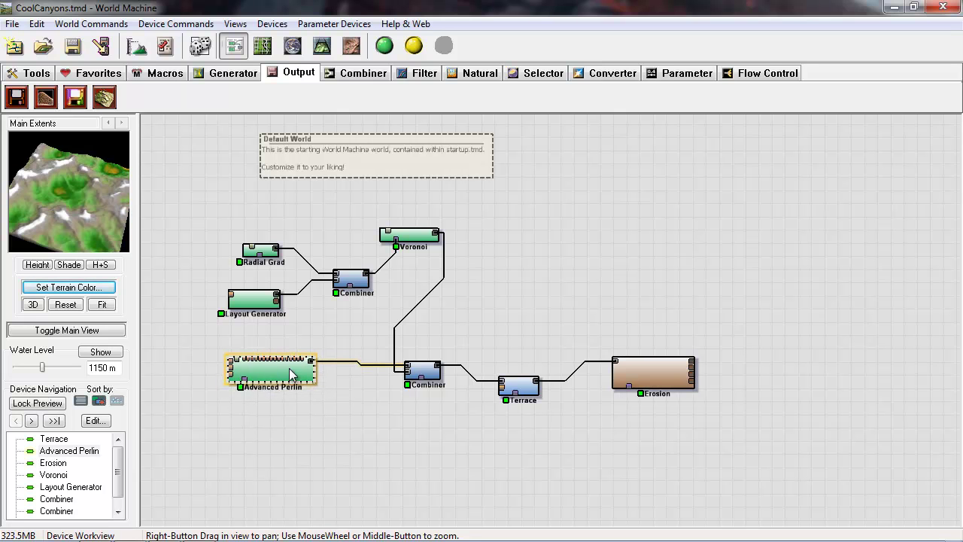
left_click(256, 300)
left_click(267, 250)
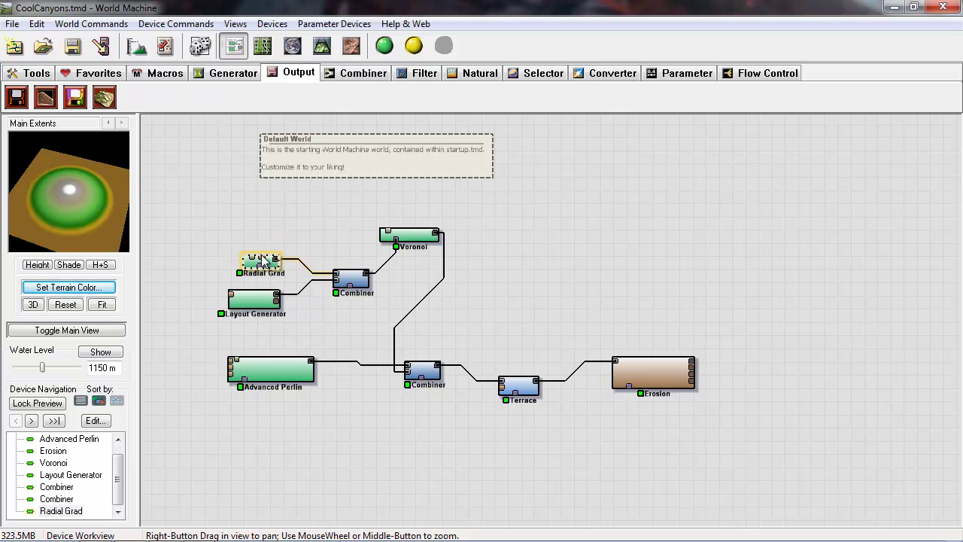
left_click_drag(350, 280, 342, 270)
left_click_drag(425, 235, 427, 240)
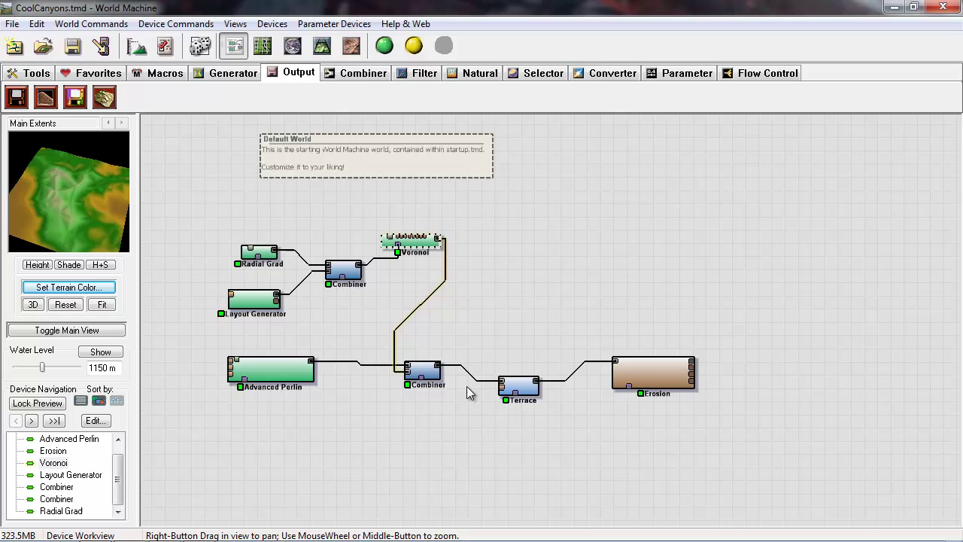
left_click_drag(428, 371, 435, 341)
left_click_drag(517, 386, 508, 354)
left_click(662, 367)
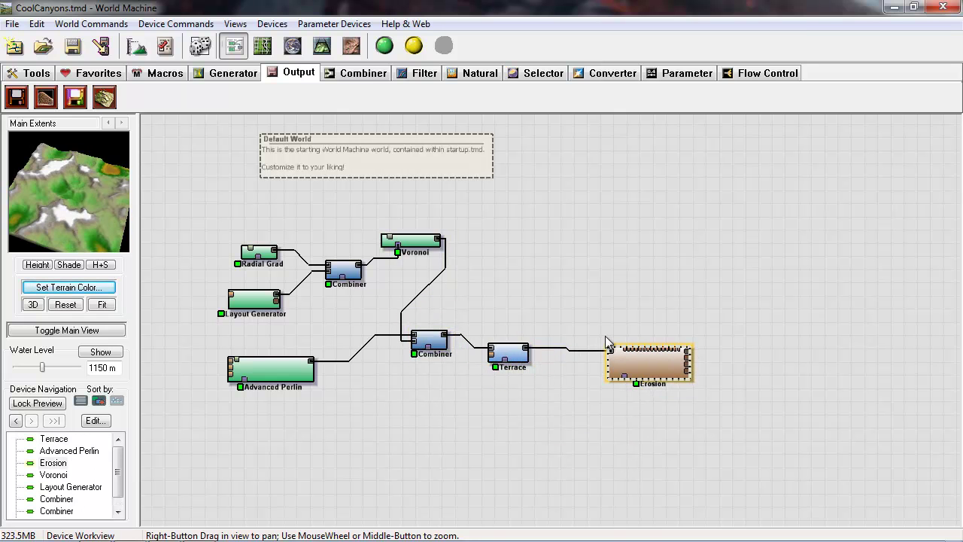
Show the Erosion result in 3D and open the terrain colour selection, keeping the dialog clear of the terrain
left_click(322, 46)
left_click_drag(541, 379, 67, 295)
left_click(67, 292)
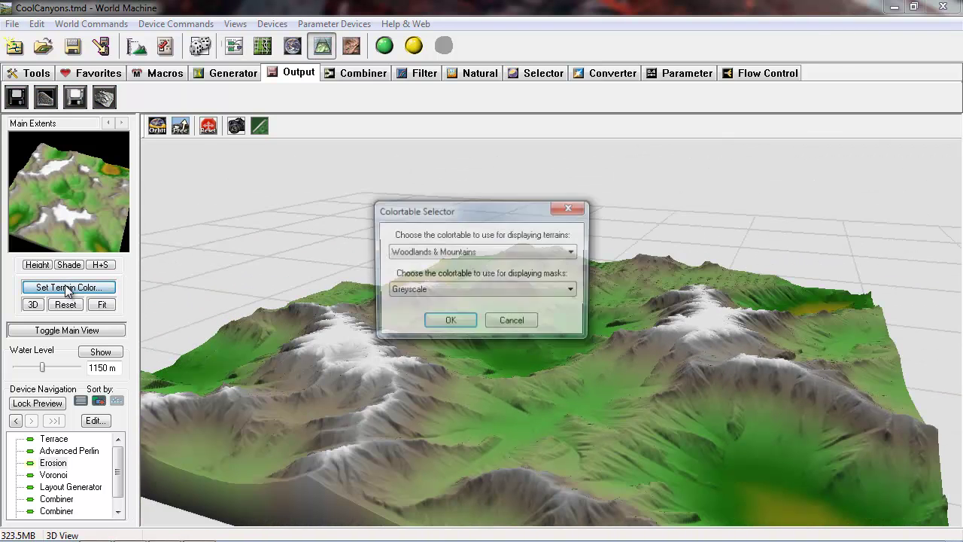
left_click_drag(538, 201, 278, 157)
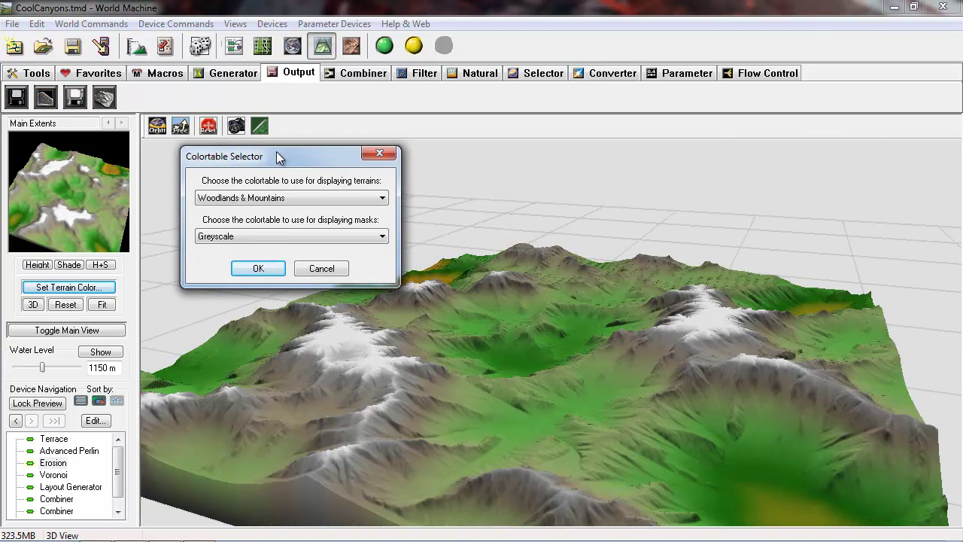
Try the Greyscale and Great Plains colortables on the terrain
left_click(300, 195)
left_click(219, 212)
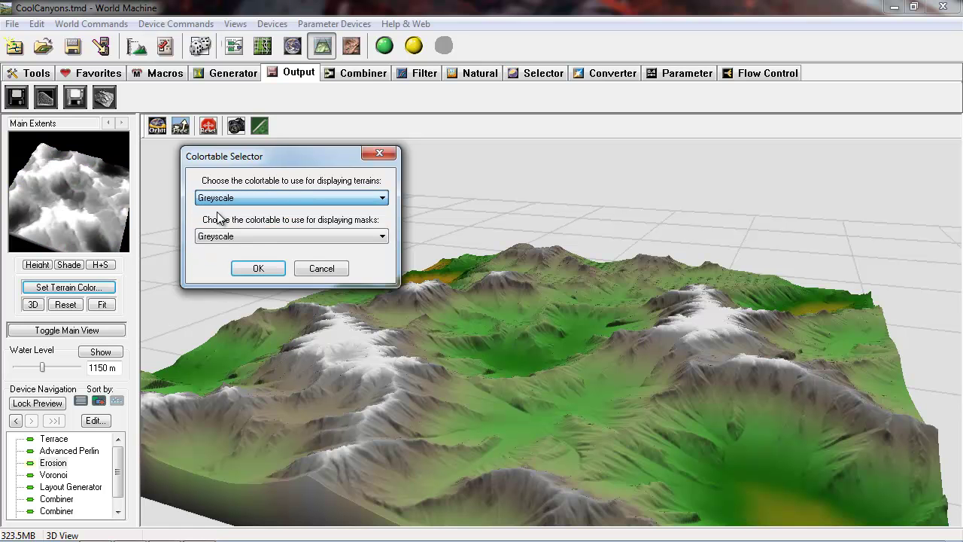
left_click(282, 196)
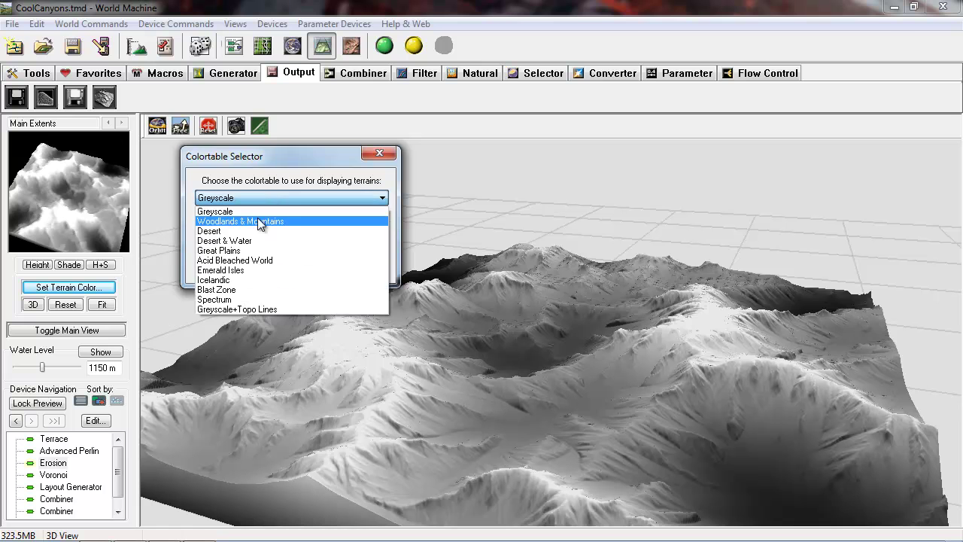
left_click(256, 219)
left_click(254, 198)
left_click(237, 222)
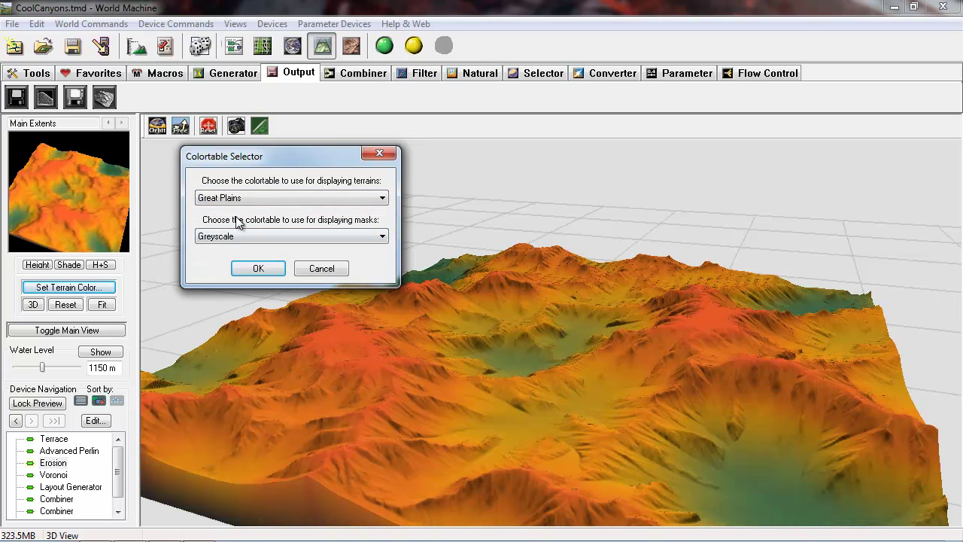
Set the terrain display colortable to Acid Bleached World and inspect the recoloured terrain from several angles
left_click(237, 198)
left_click(235, 269)
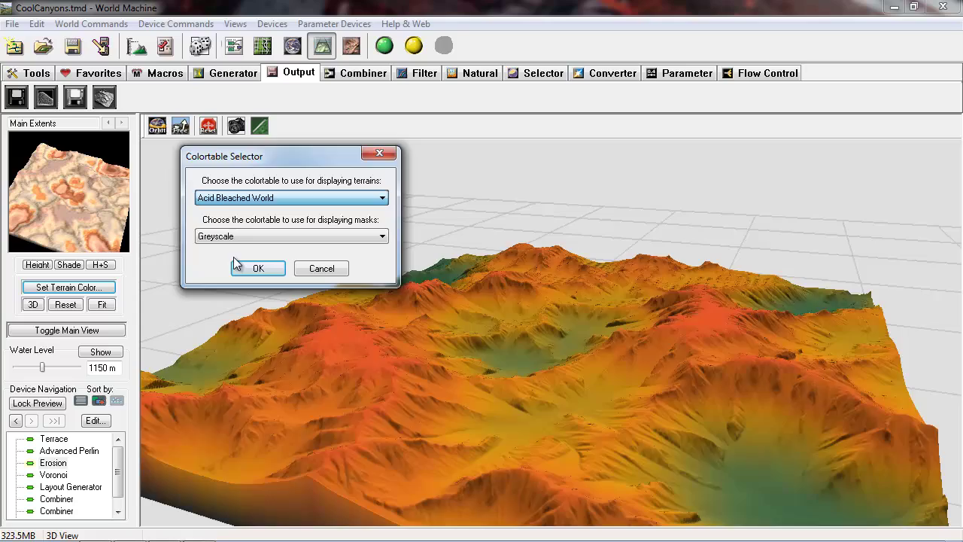
left_click(258, 269)
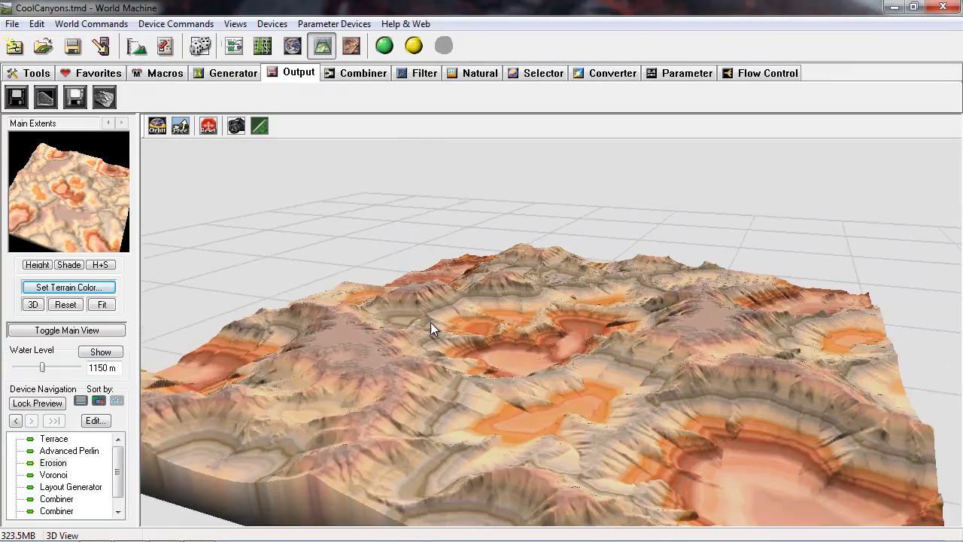
left_click_drag(431, 322, 703, 381)
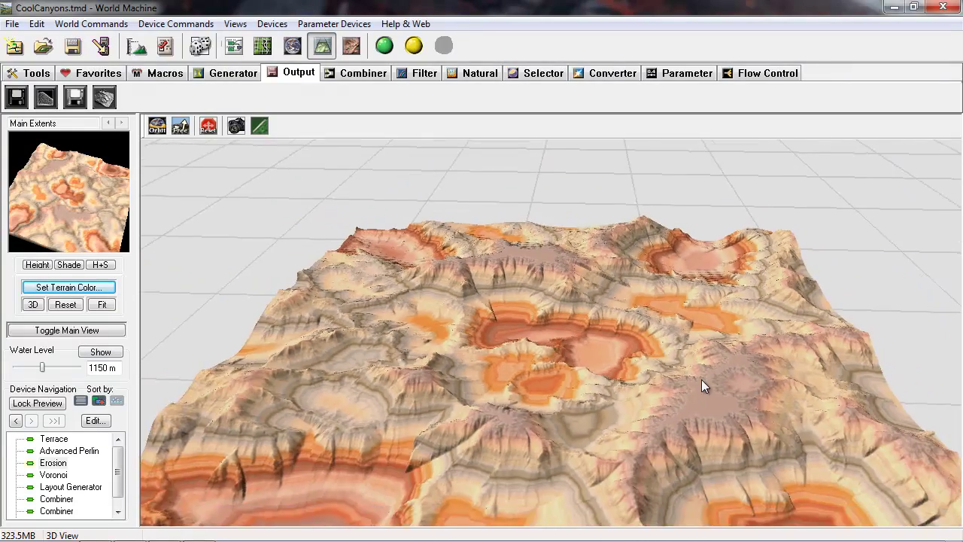
left_click_drag(424, 370, 700, 340)
Return to the device network and move the Erosion device up and closer to the Terrace device
left_click(234, 45)
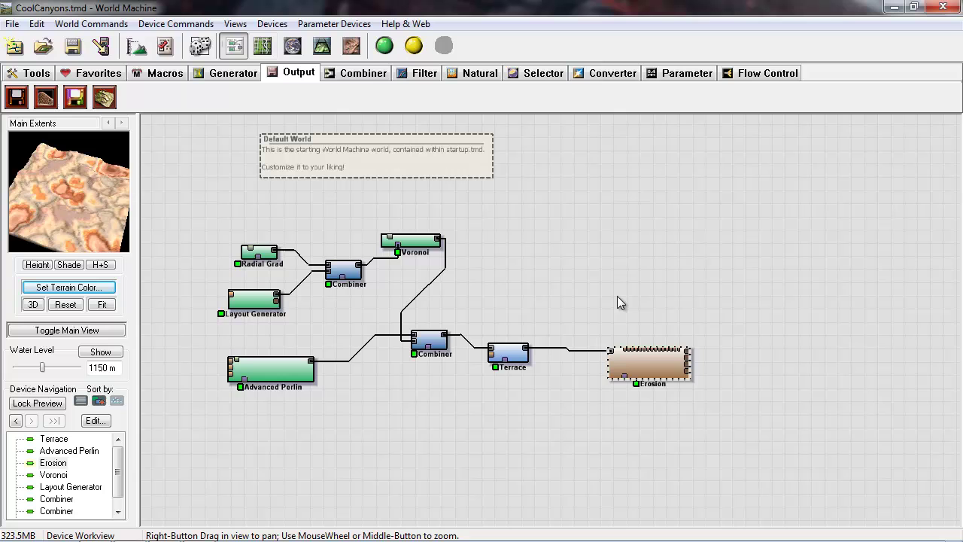
right_click_drag(520, 276, 408, 277)
left_click_drag(544, 374, 513, 329)
right_click_drag(561, 362, 496, 374)
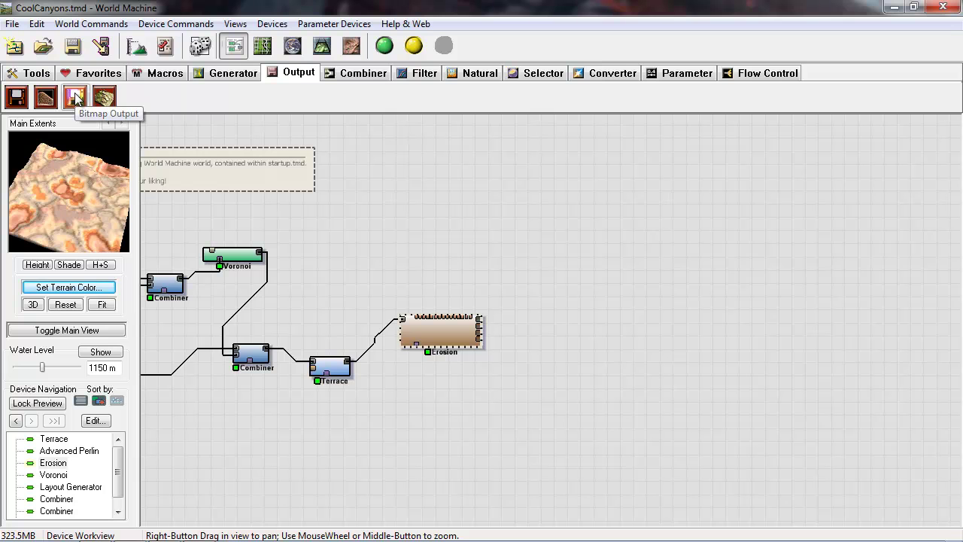
Add a Colorizer device beyond Erosion and feed it from Erosion's primary heightfield output
left_click(604, 75)
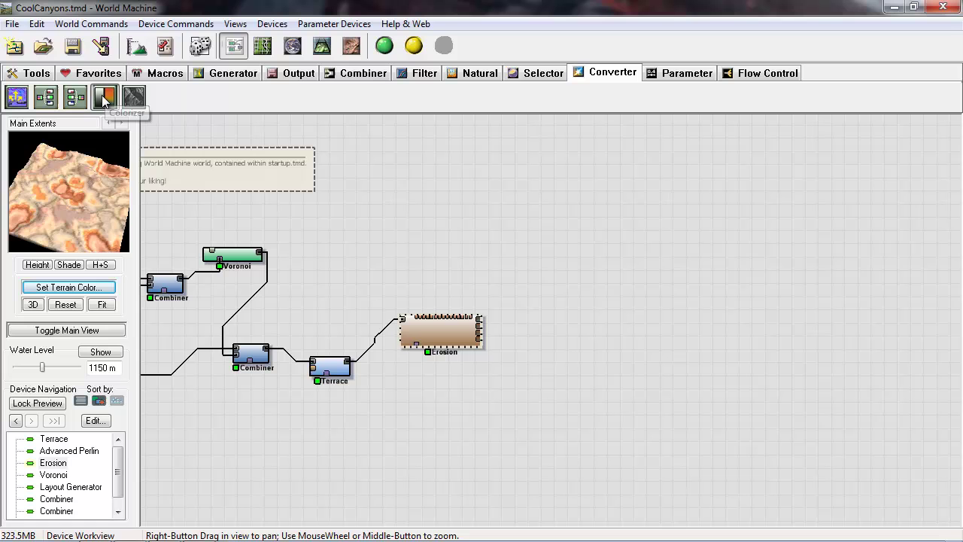
left_click(103, 98)
left_click(560, 237)
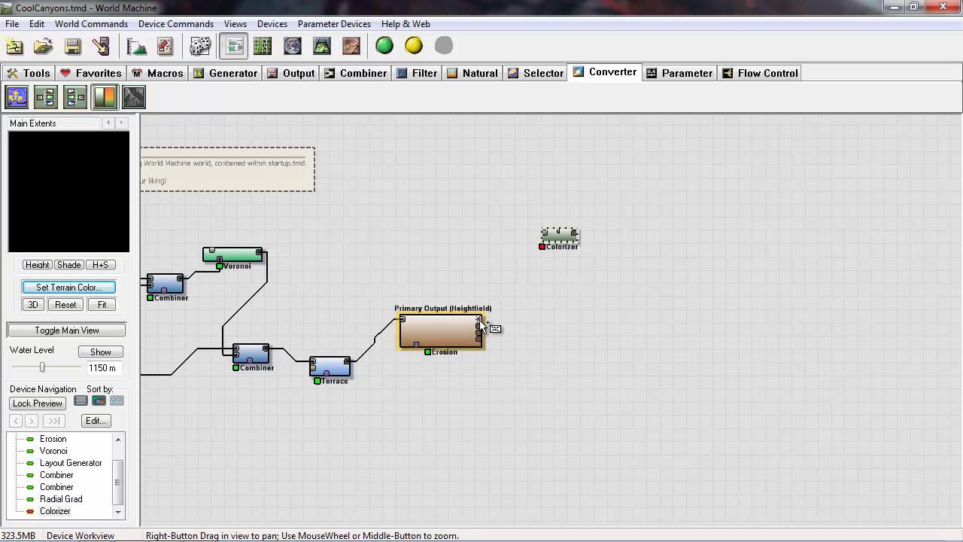
left_click_drag(482, 324, 600, 235)
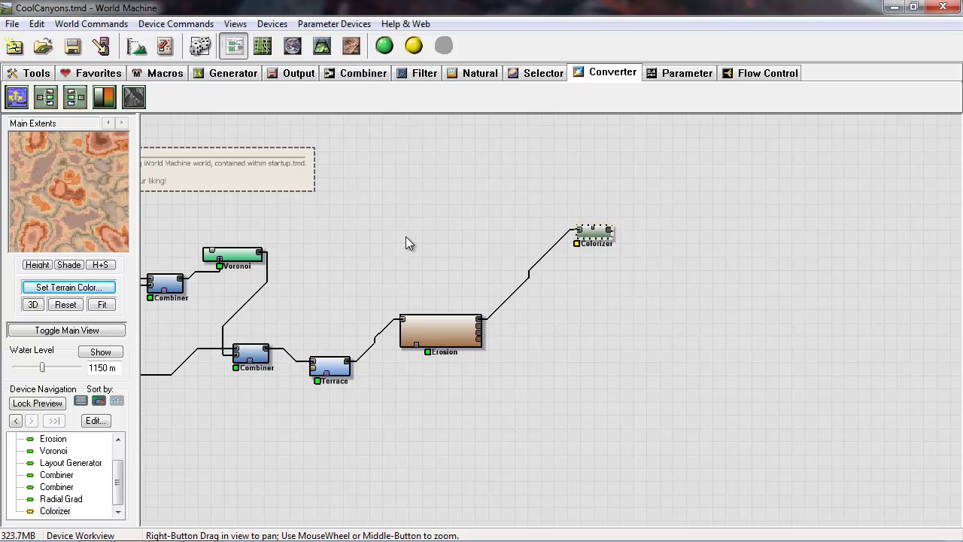
Add a Bitmap Output device beside the Colorizer and connect the Colorizer's output to it
right_click_drag(547, 310, 468, 316)
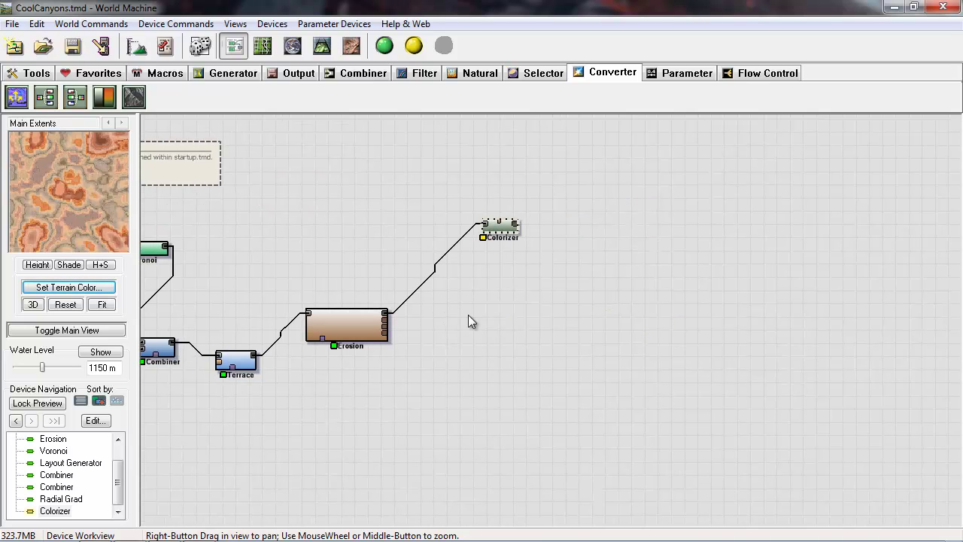
left_click(297, 75)
left_click(73, 98)
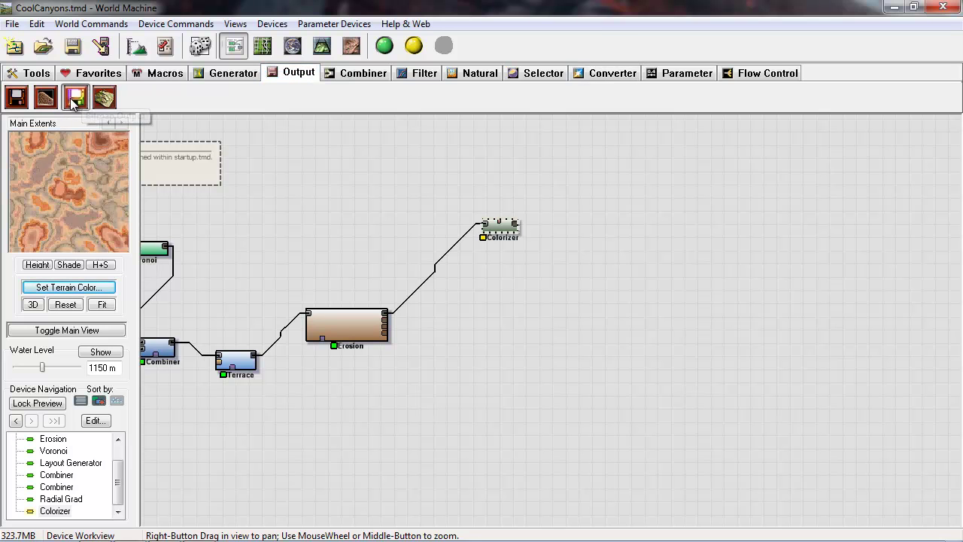
left_click(591, 230)
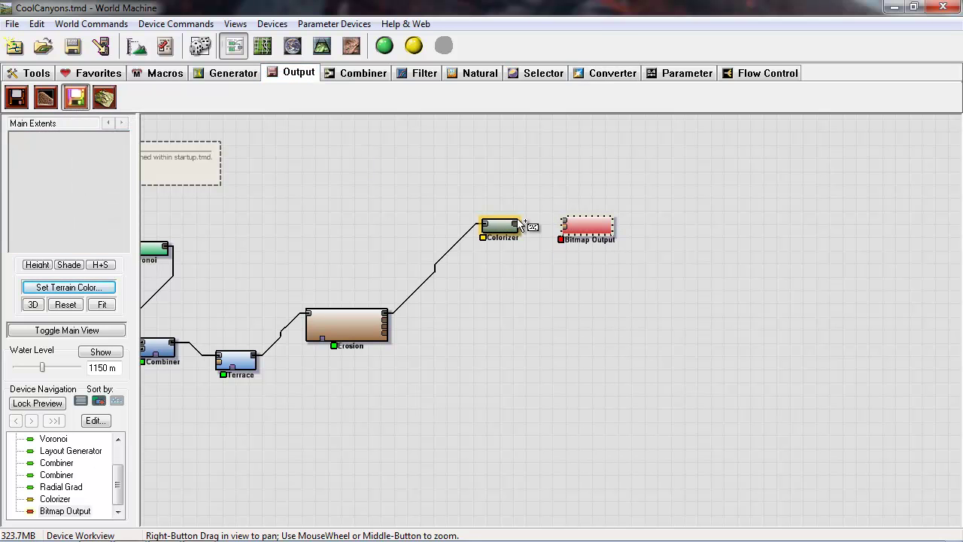
left_click_drag(517, 223, 617, 226)
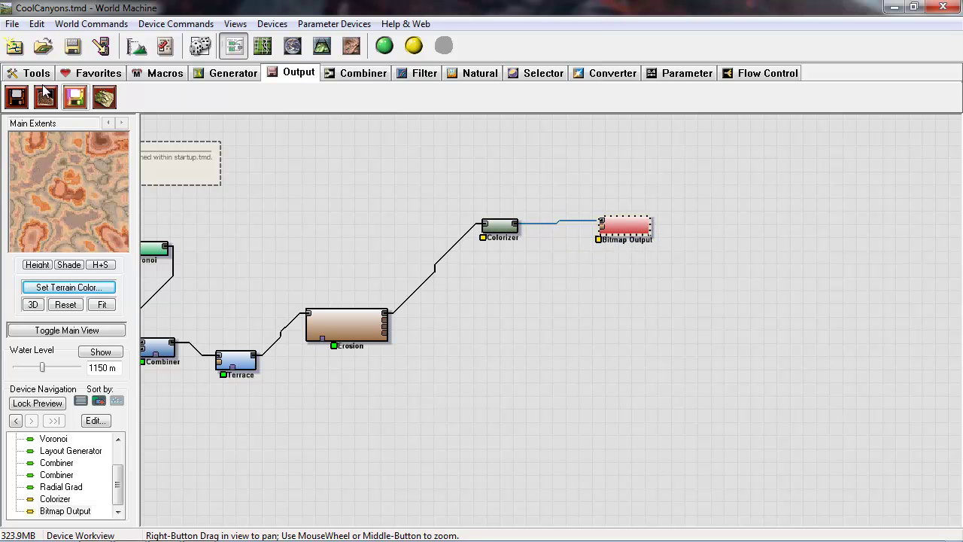
Add a Height Output device below the Bitmap Output and connect Erosion's primary output to it
left_click(16, 97)
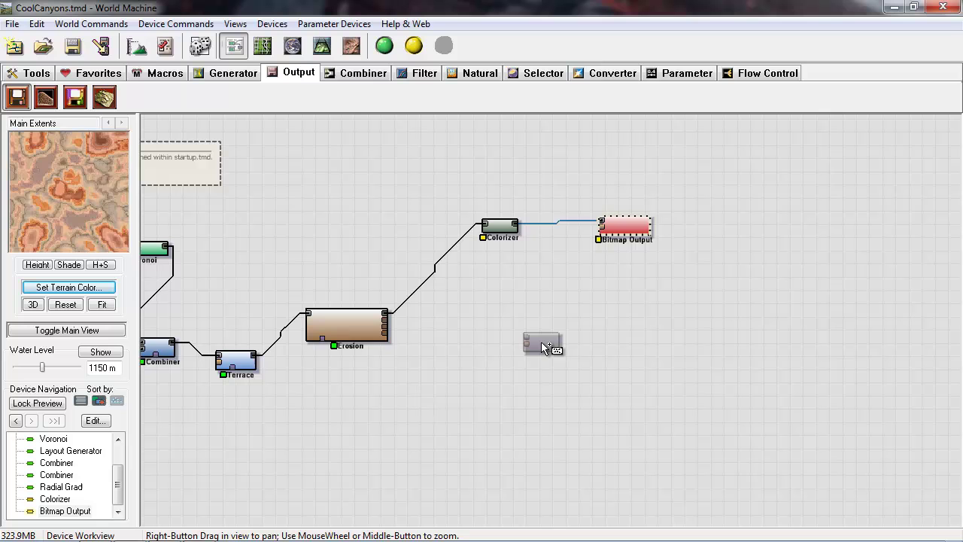
left_click(545, 339)
left_click_drag(377, 326, 547, 333)
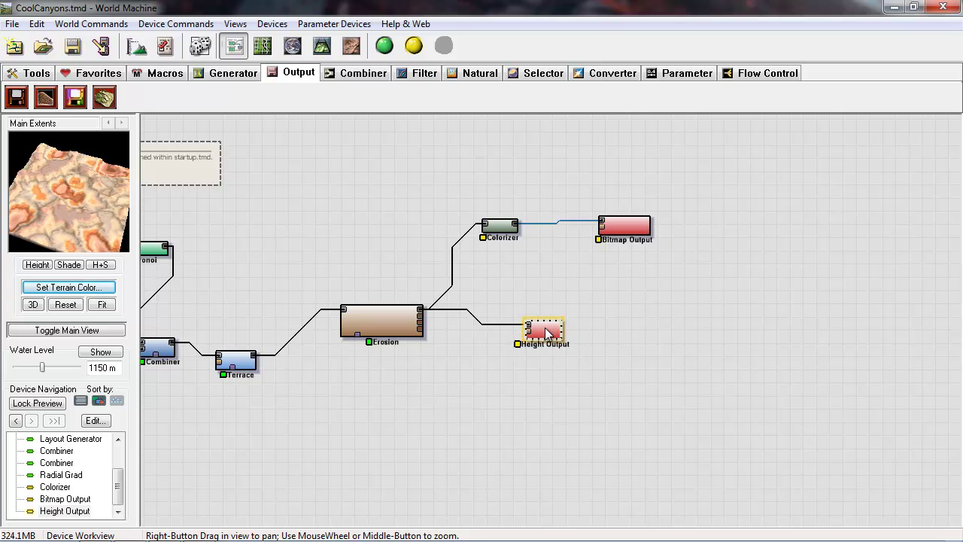
Configure the Height Output as PGM (ASCII), saved as HeightTesterAugust.pgm in the Textures folder on every world build
double_click(552, 333)
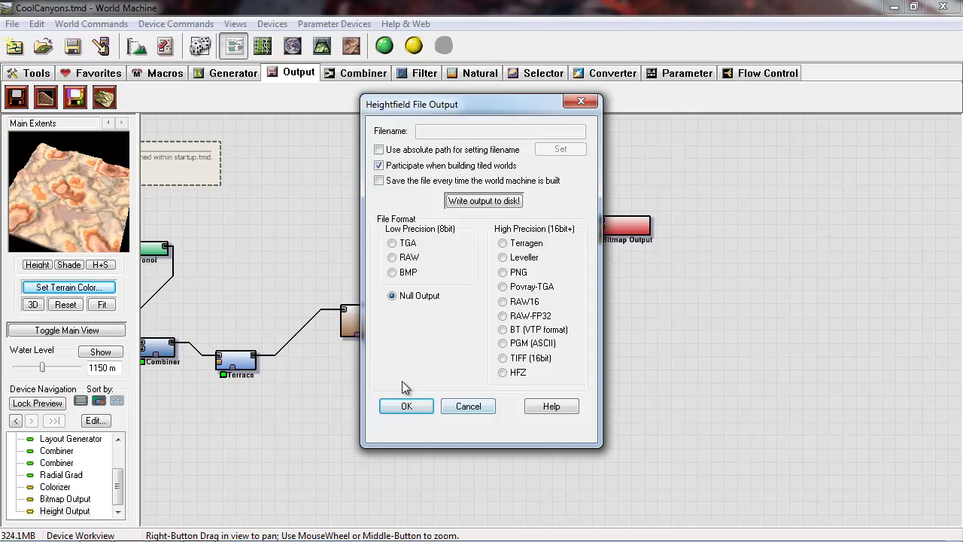
left_click(503, 343)
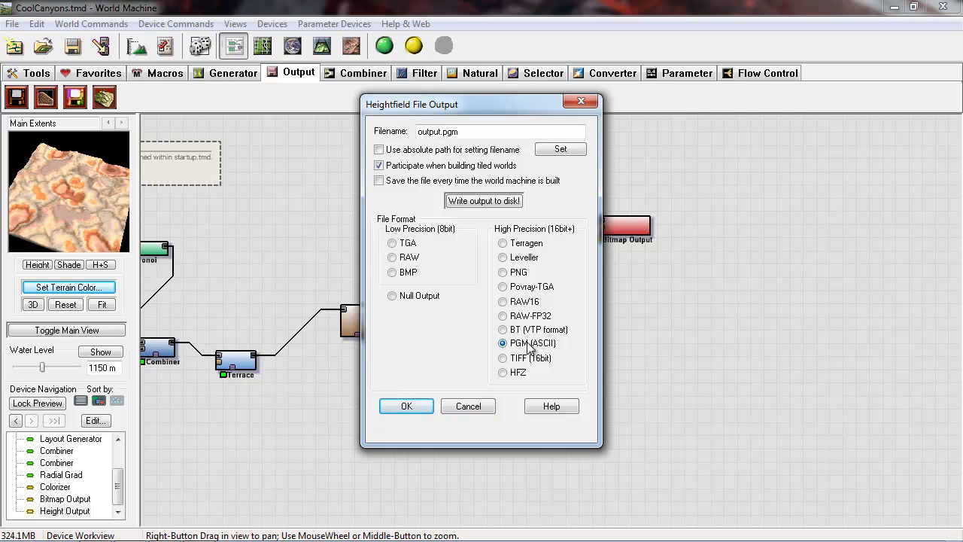
left_click(559, 150)
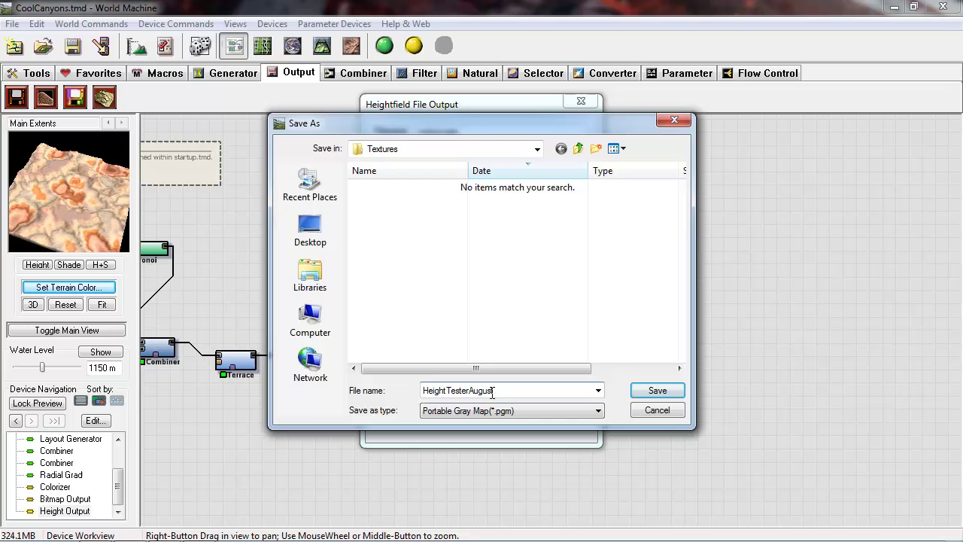
left_click(657, 390)
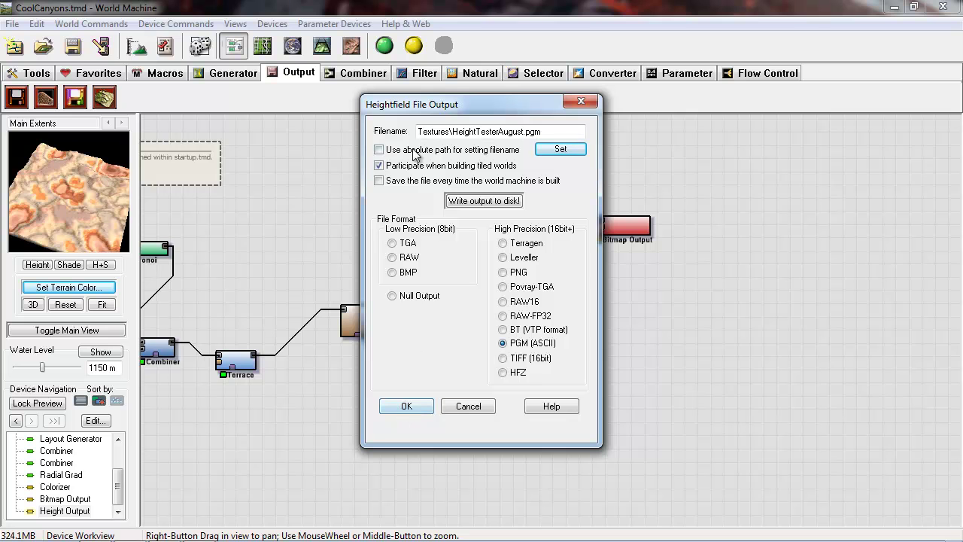
left_click(379, 181)
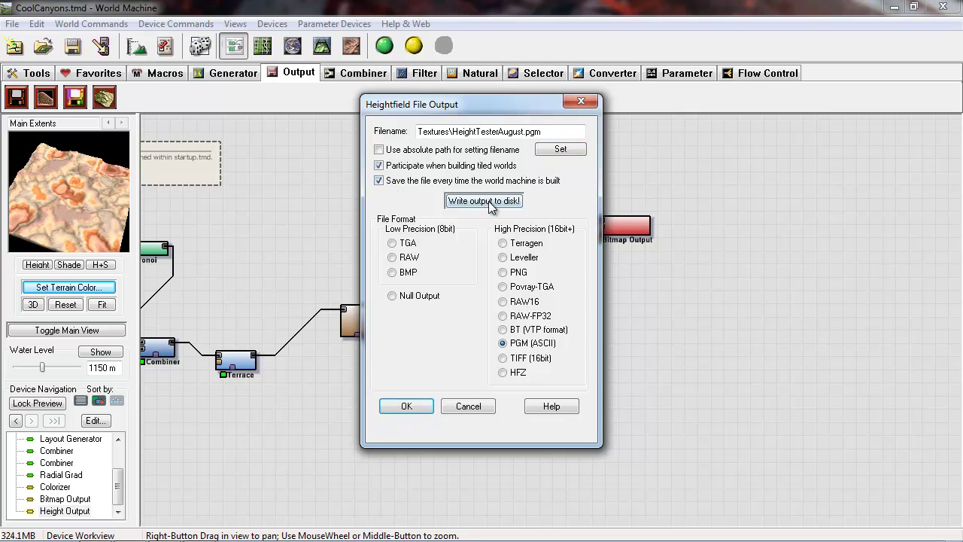
Write the heightfield file to disk, building the world as part of the export, and close the Height Output settings
left_click(485, 201)
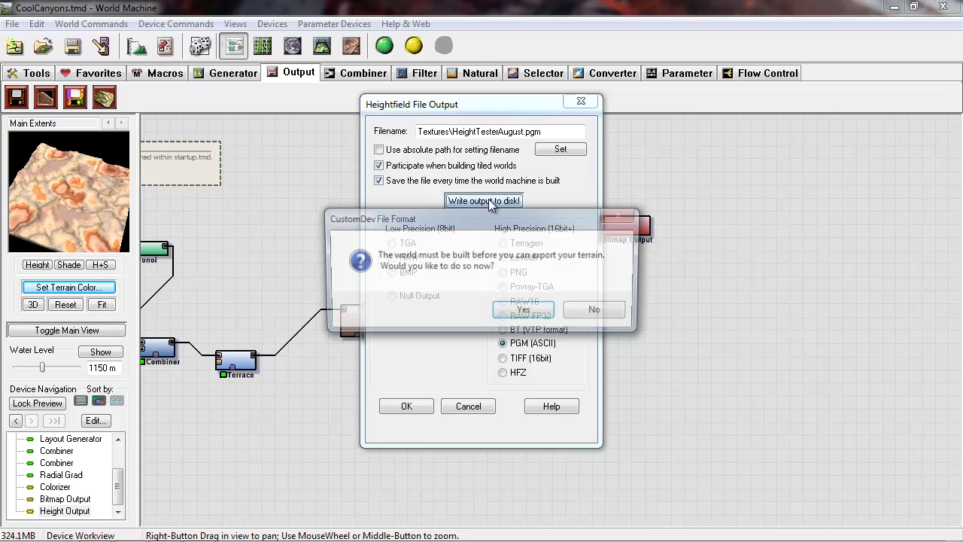
left_click(525, 311)
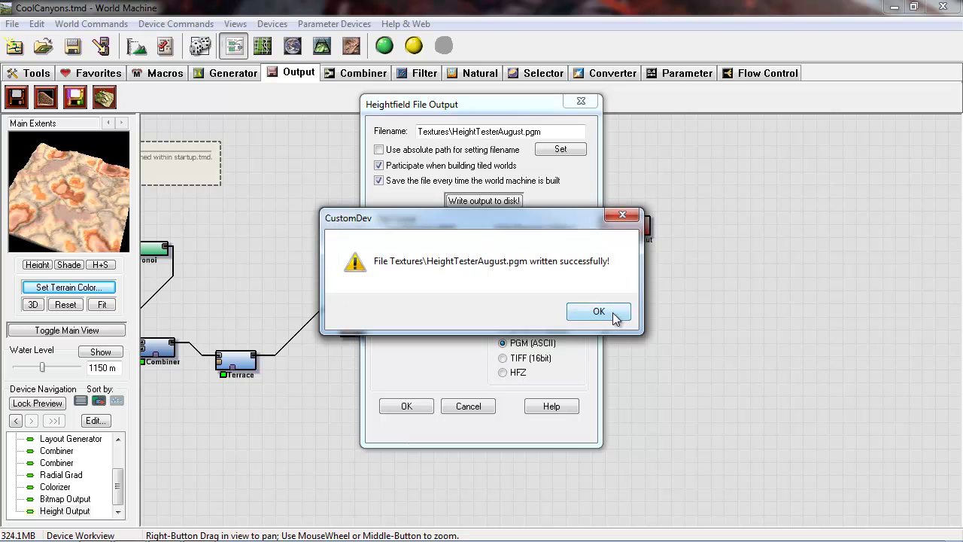
left_click(614, 312)
left_click(582, 102)
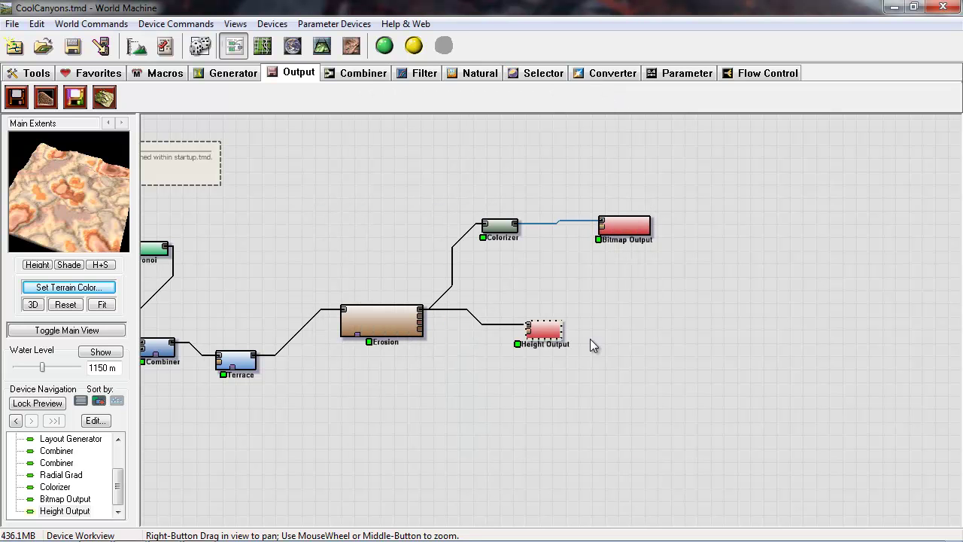
Set the Bitmap Output to save the colour texture as DiffuseTestAugust in BMP format in the Textures folder and write it to disk
double_click(629, 226)
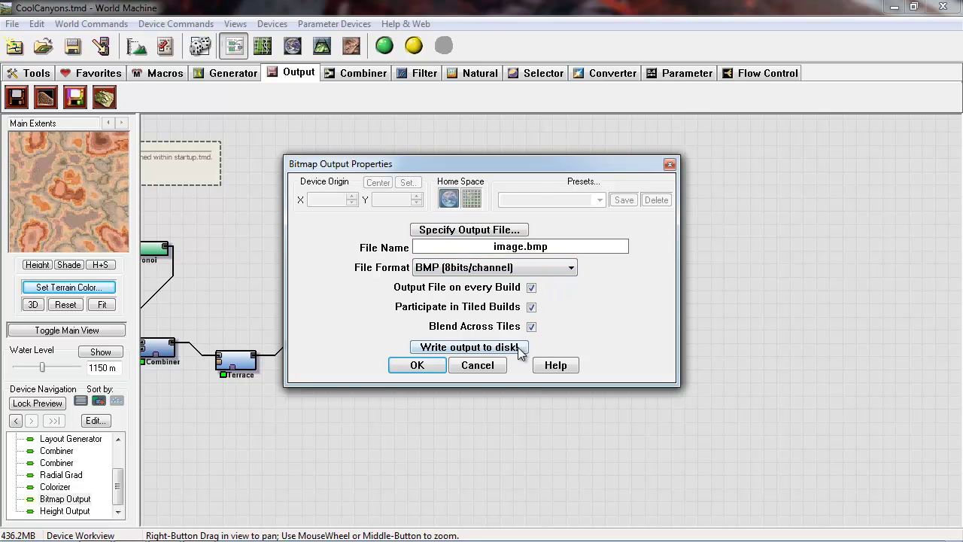
left_click(502, 235)
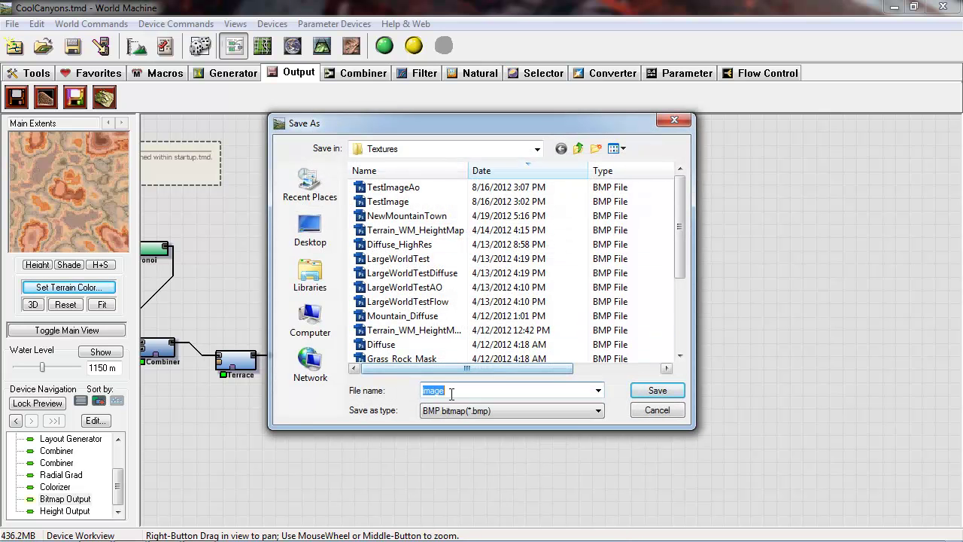
left_click_drag(460, 390, 377, 393)
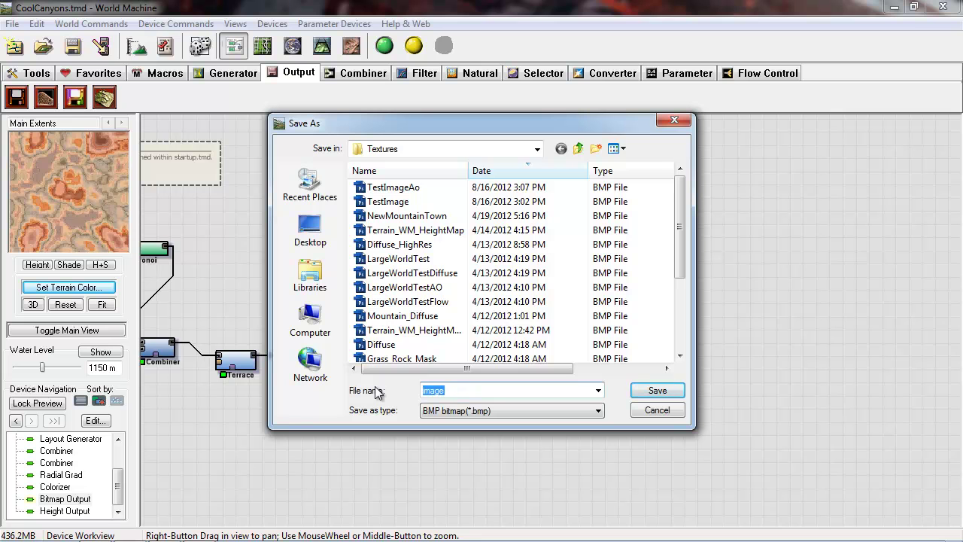
type("Diffus")
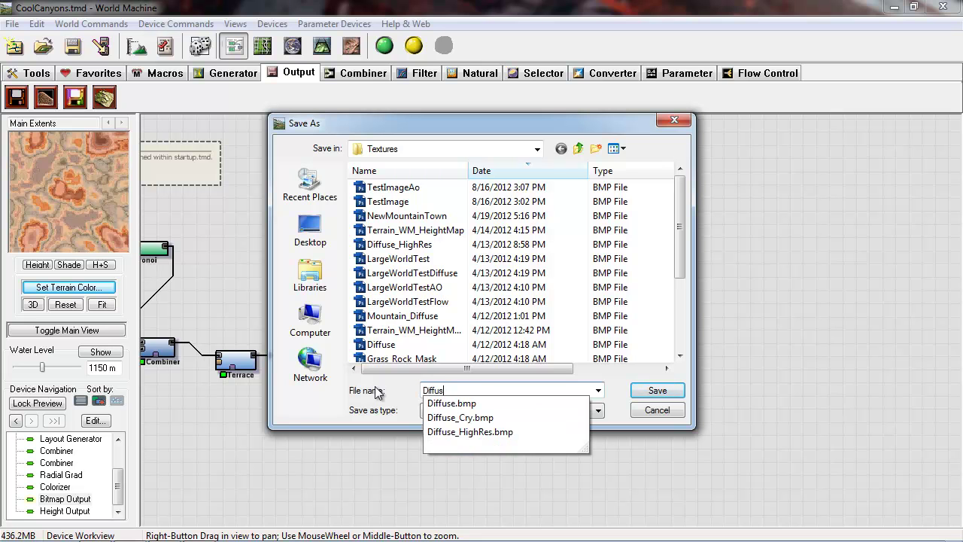
type("eTes")
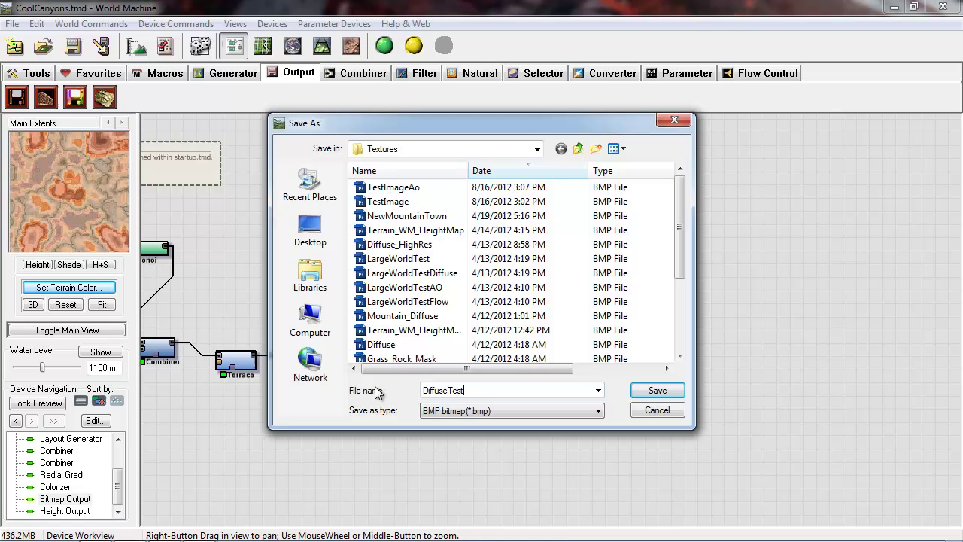
type("t")
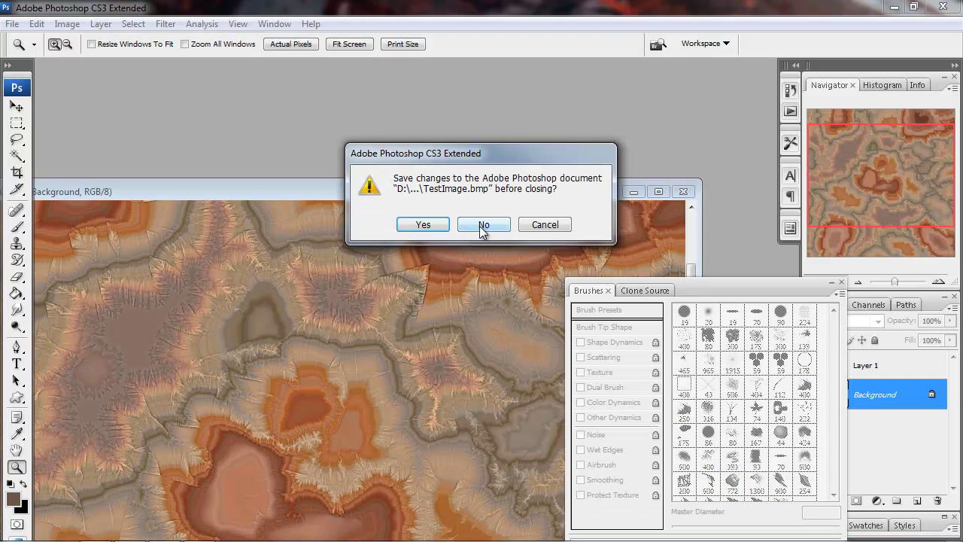
left_click(487, 221)
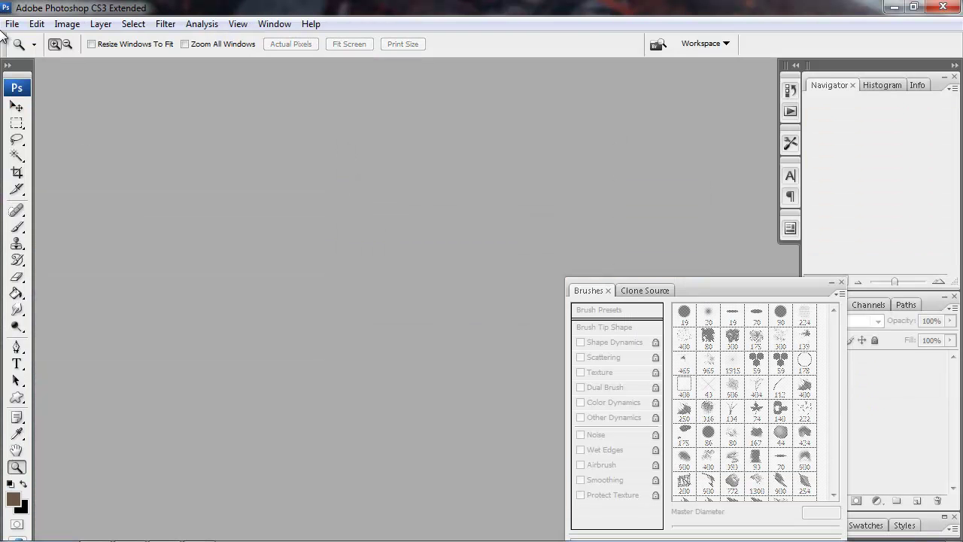
Switch to Photoshop, open DiffuseTestAugust.bmp from the Textures folder and enlarge its document window
left_click(12, 23)
left_click(27, 55)
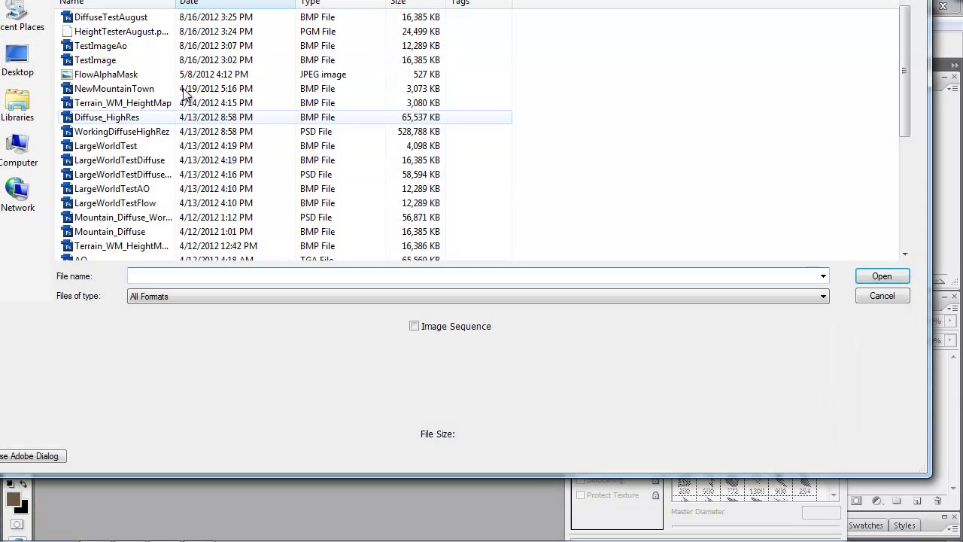
left_click(136, 21)
left_click(142, 31)
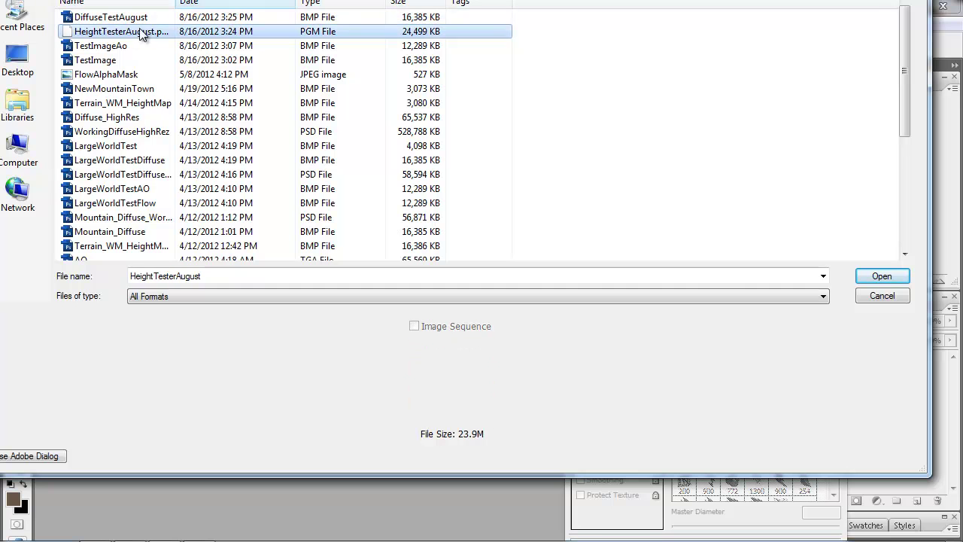
left_click(139, 17)
left_click(879, 279)
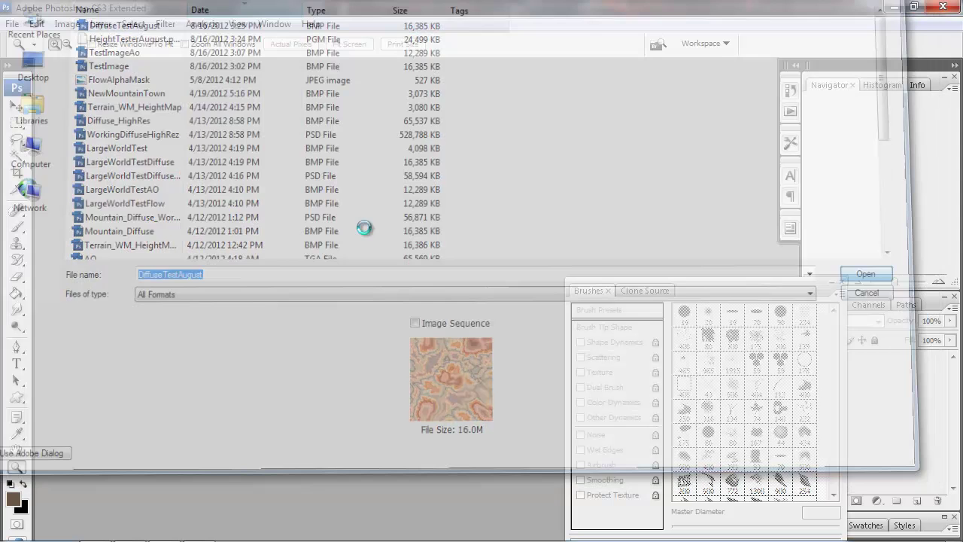
left_click_drag(444, 486, 587, 525)
left_click_drag(321, 75, 347, 77)
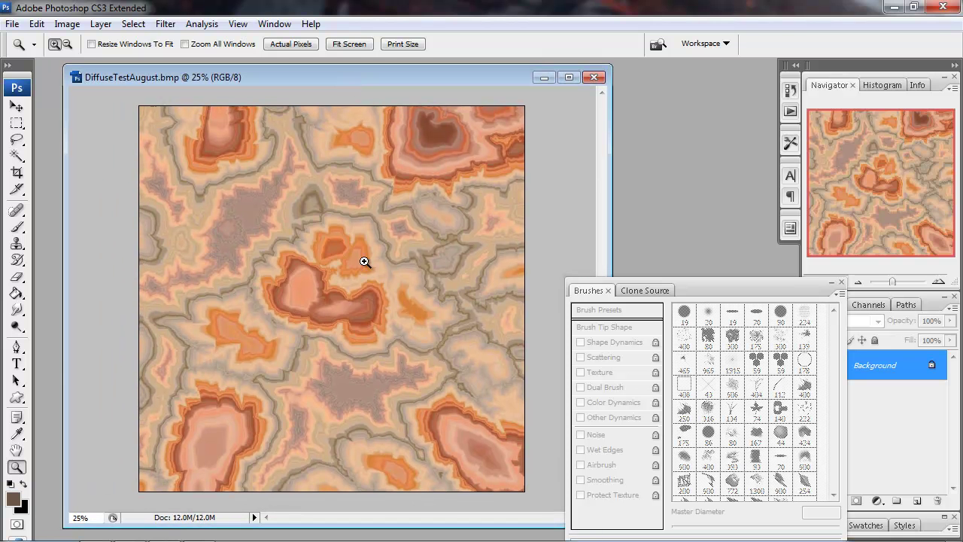
Examine the exported diffuse texture up close around its central and lower areas, then return to the full image
left_click(331, 300)
left_click(331, 300)
left_click(331, 298)
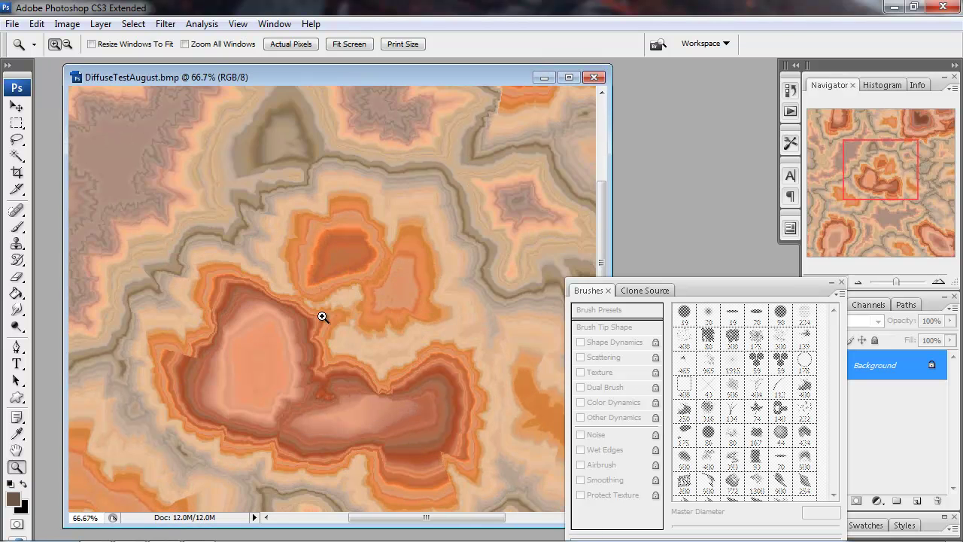
left_click_drag(155, 388, 289, 73)
left_click_drag(538, 263, 189, 313)
left_click_drag(498, 245, 139, 187)
left_click(335, 243, "alt")
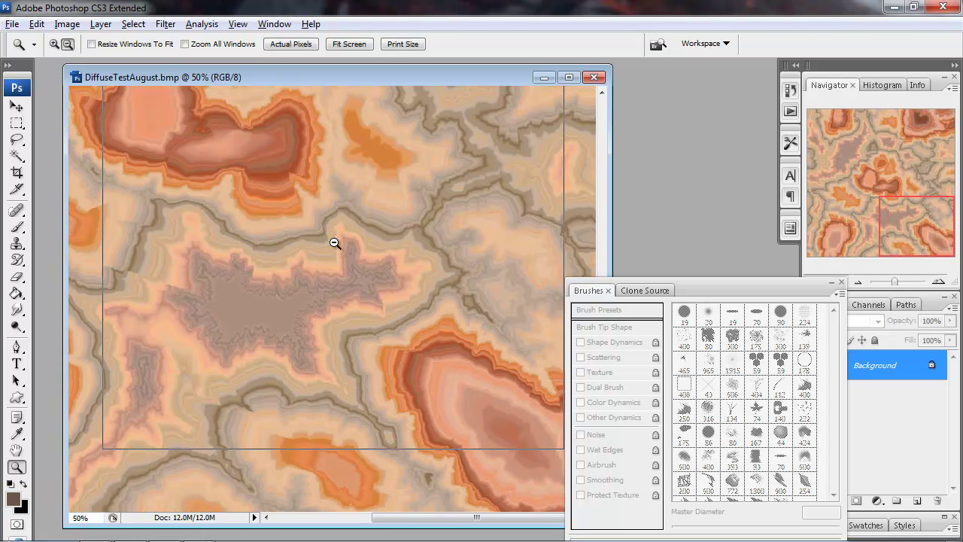
left_click(334, 241, "alt")
left_click(335, 243, "alt")
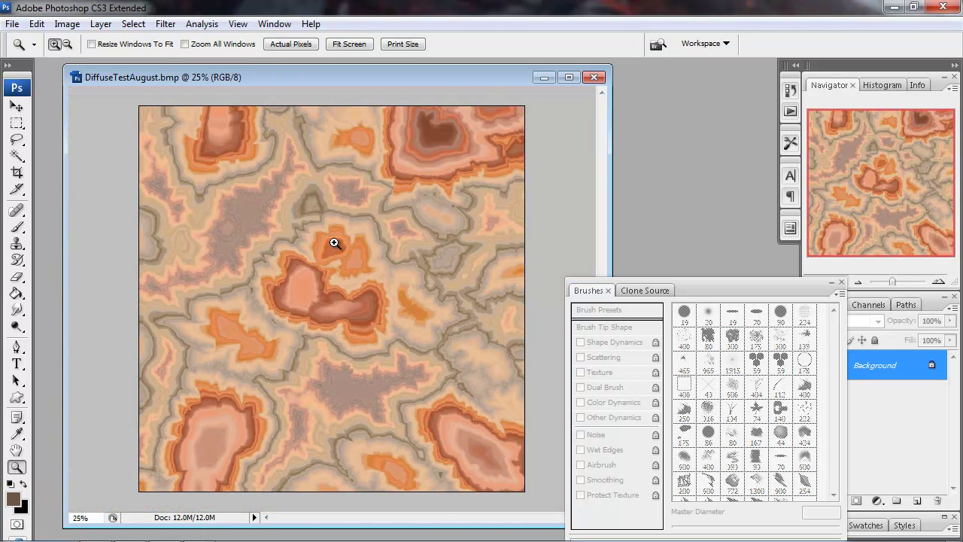
Return to World Machine, add a Select Convexity device above the Colorizer and connect Erosion's primary output to it
left_click(893, 7)
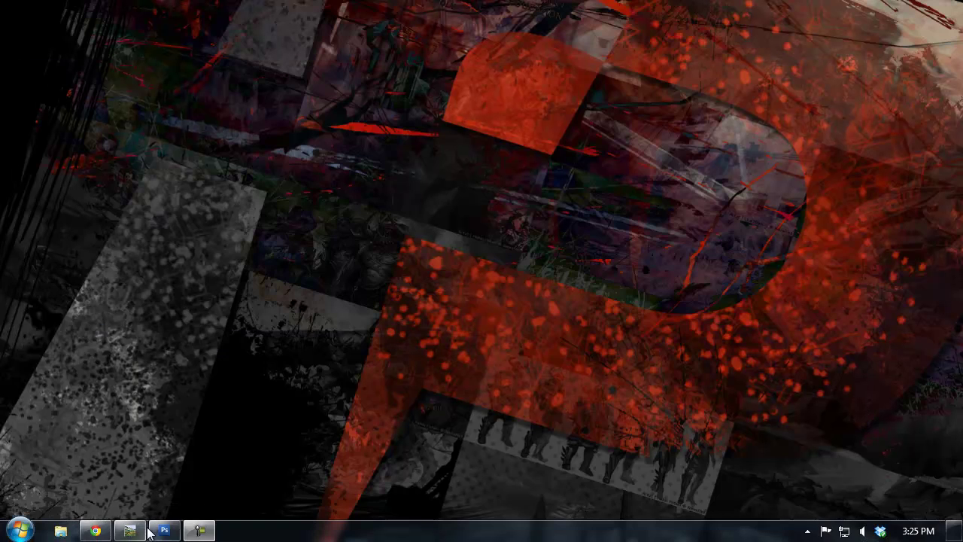
left_click(166, 527)
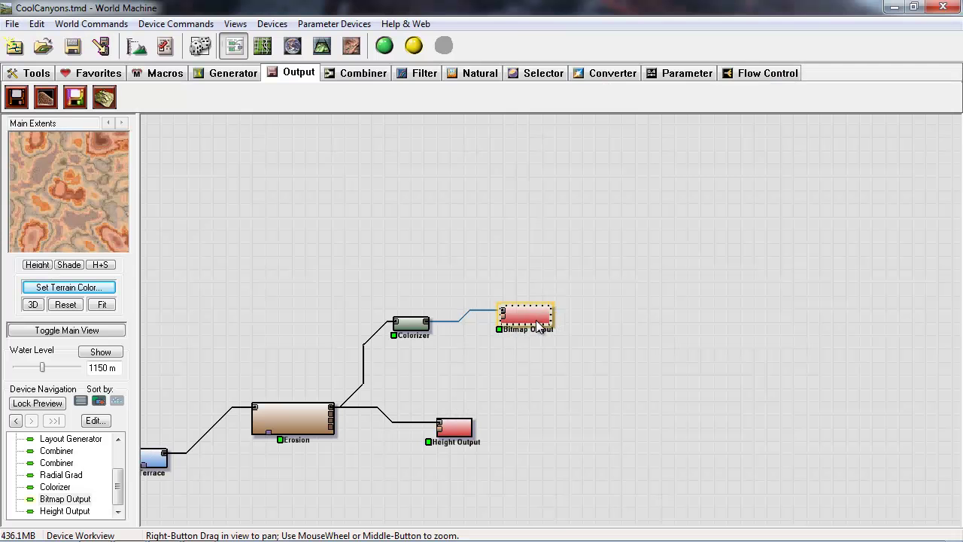
left_click_drag(539, 325, 527, 332)
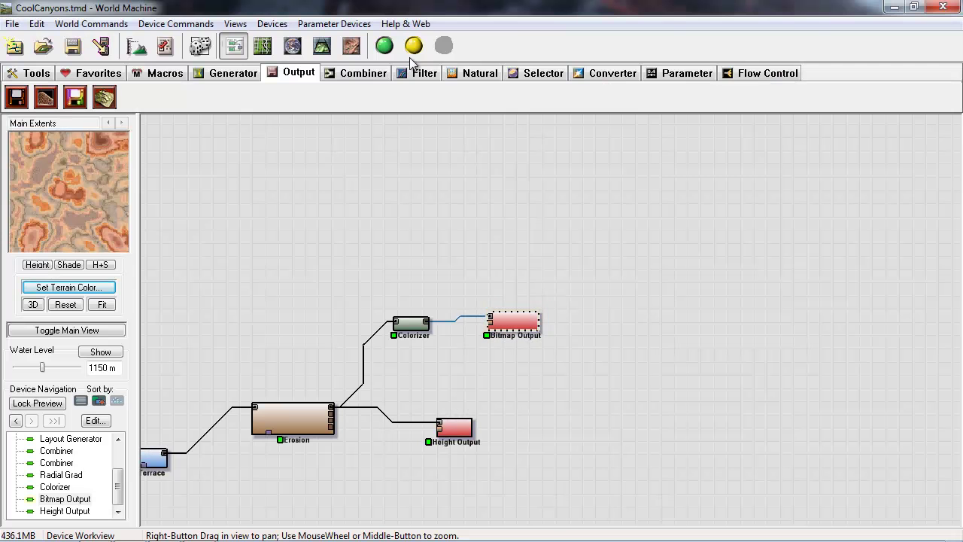
left_click(611, 73)
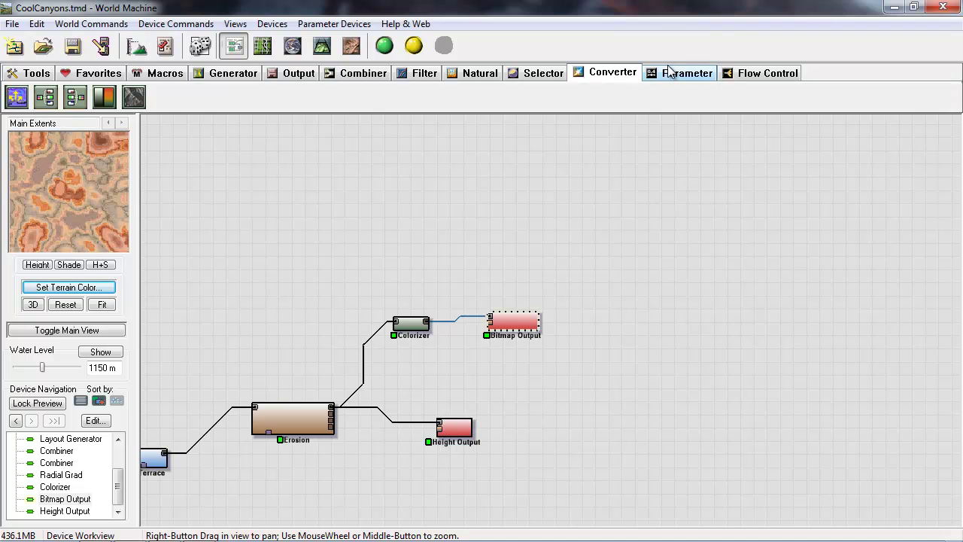
left_click(545, 74)
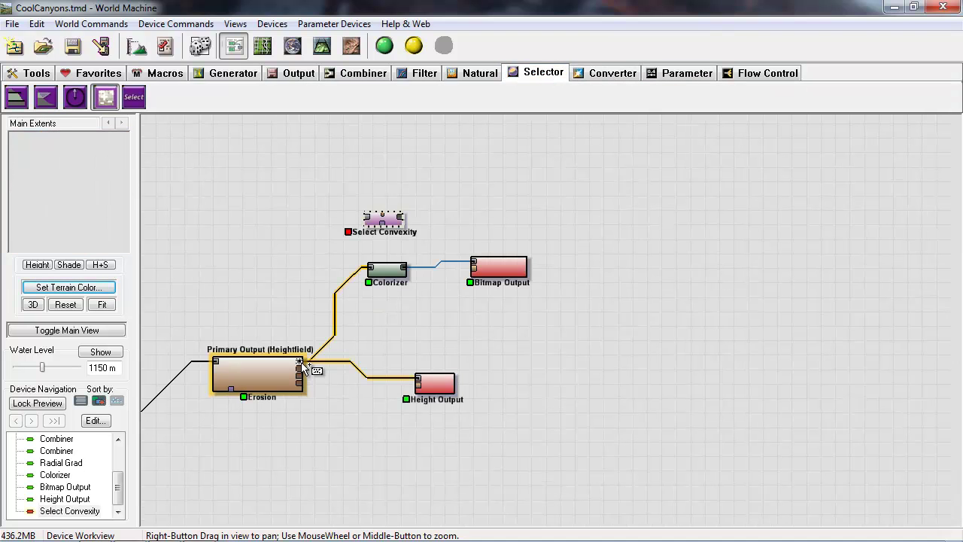
left_click_drag(302, 362, 361, 222)
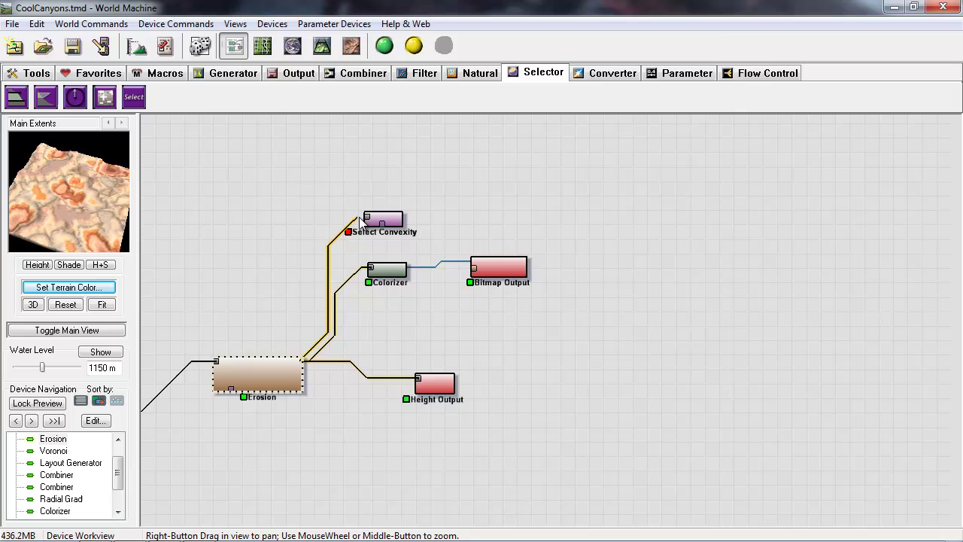
Set the Select Convexity device's strength to 0.18750 and reposition the device slightly above the Colorizer
left_click(386, 217)
double_click(397, 216)
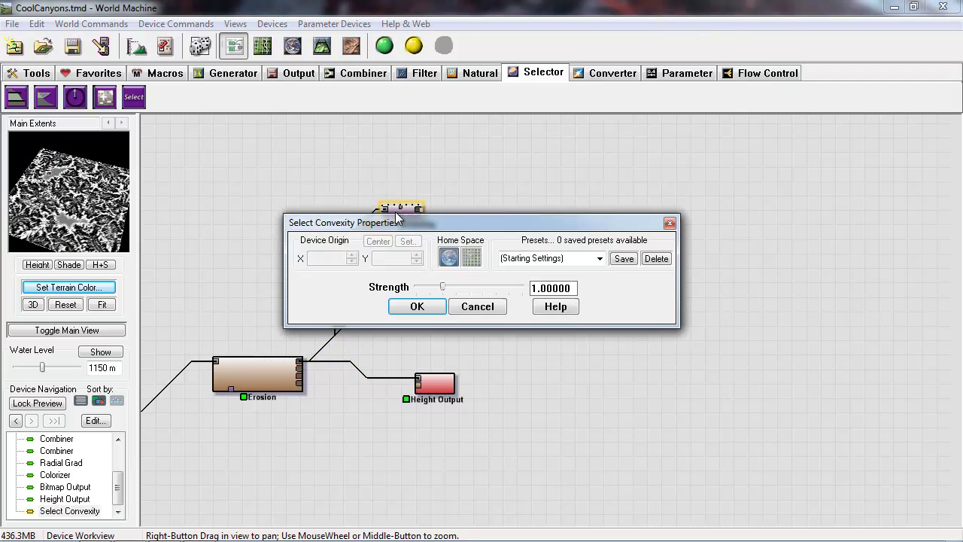
left_click_drag(445, 293, 424, 293)
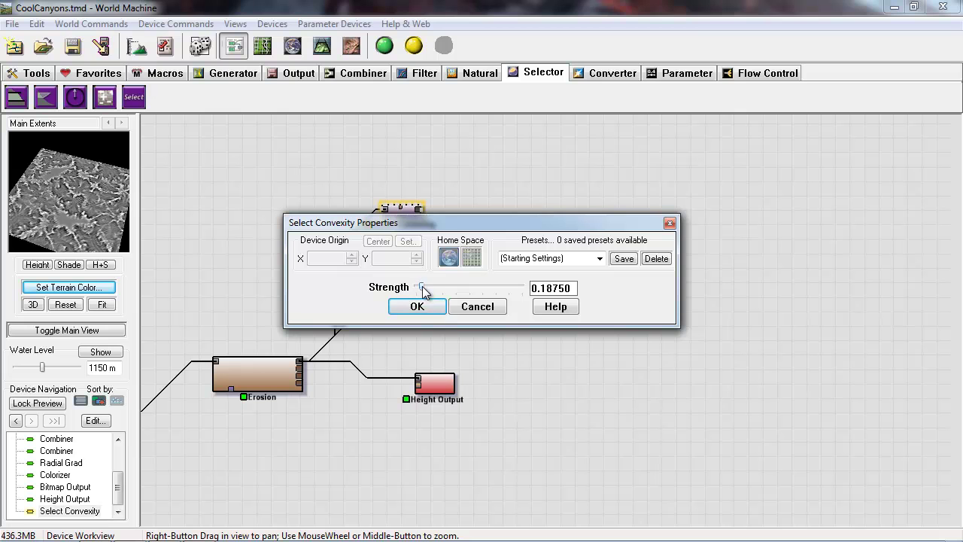
left_click(417, 306)
left_click_drag(415, 215, 403, 215)
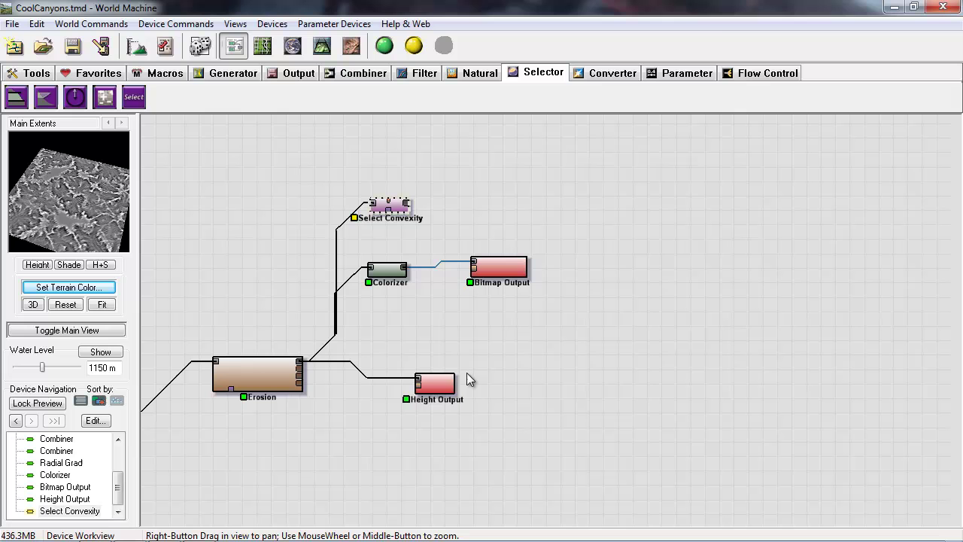
Add a Height Output device beside Select Convexity and connect the convexity output to it
left_click(297, 73)
left_click(16, 97)
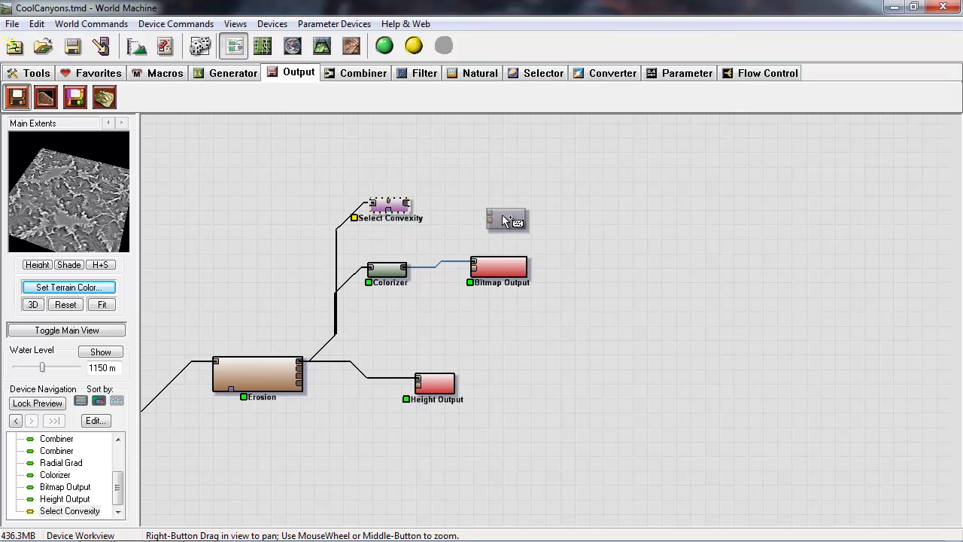
left_click(466, 202)
left_click_drag(407, 205, 450, 202)
Export the convexity mask from the new Height Output as a BMP named TestImageAoAugust in the Textures folder
double_click(469, 207)
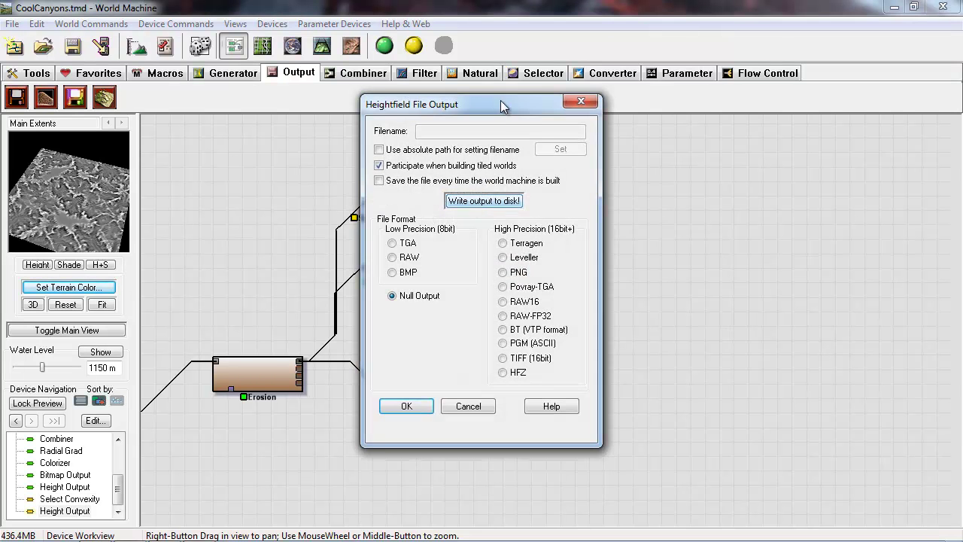
left_click_drag(501, 101, 687, 113)
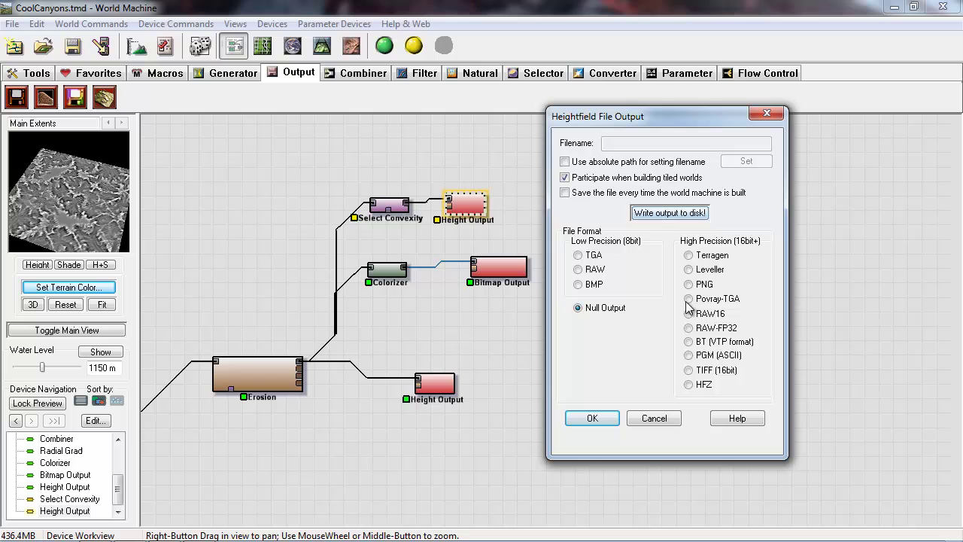
left_click(586, 287)
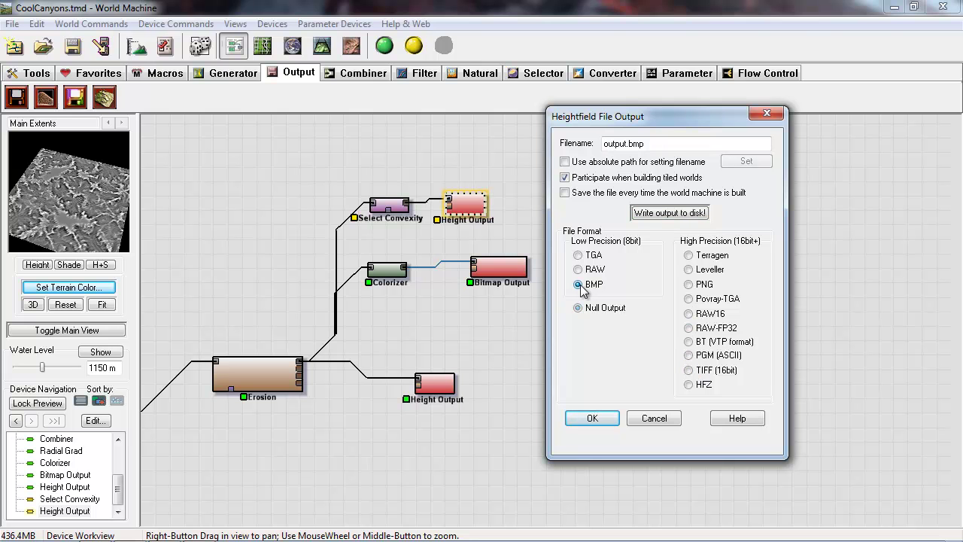
left_click(745, 162)
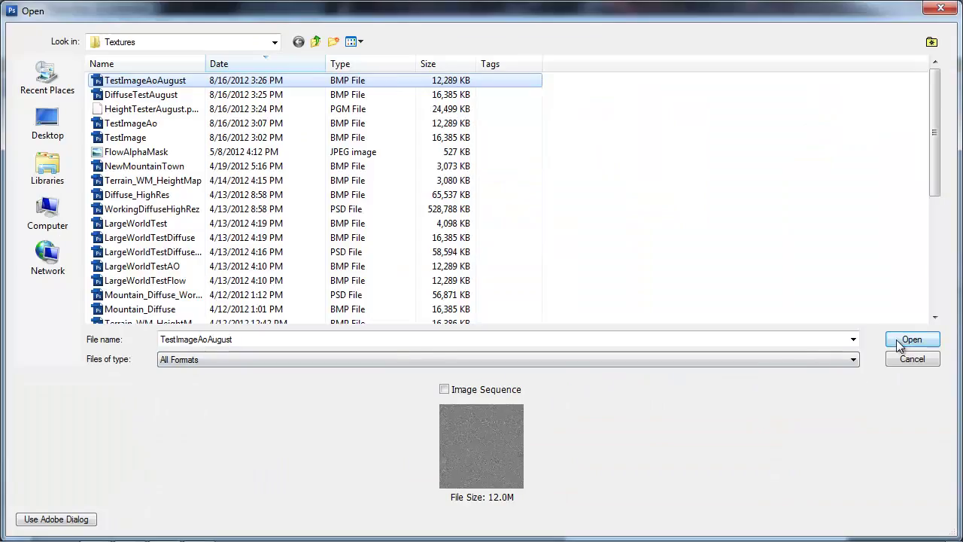
Open TestImageAoAugust.bmp in Photoshop, enlarge its document window and inspect the convexity detail
left_click(903, 339)
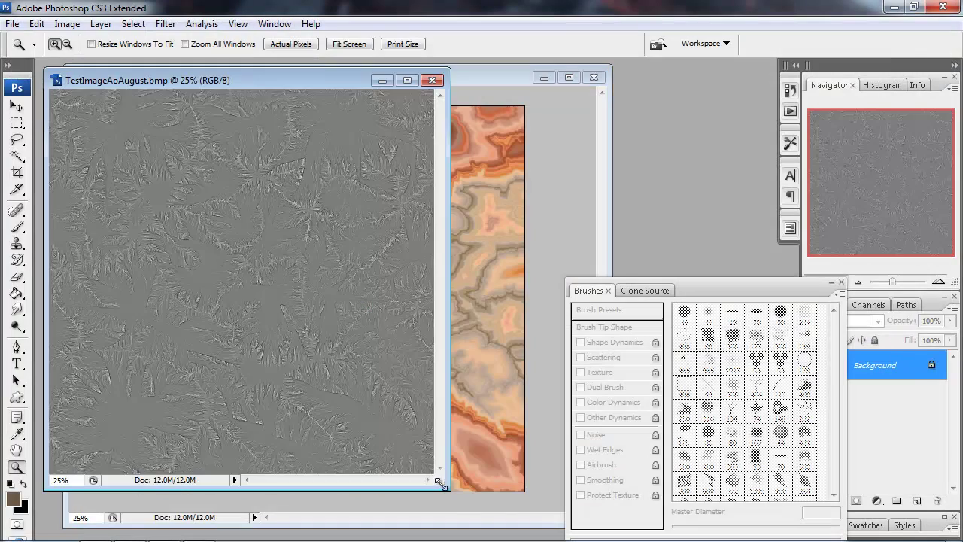
left_click_drag(439, 483, 623, 517)
left_click(282, 293)
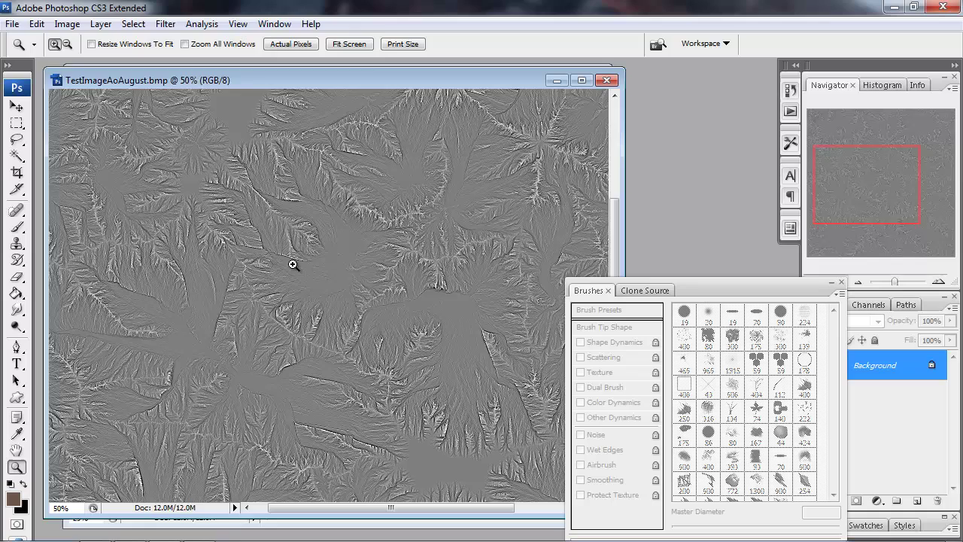
Paste the convexity image as a new layer over the diffuse texture in DiffuseTestAugust.bmp and inspect it up close
key("ctrl+Tab")
key("ctrl+v")
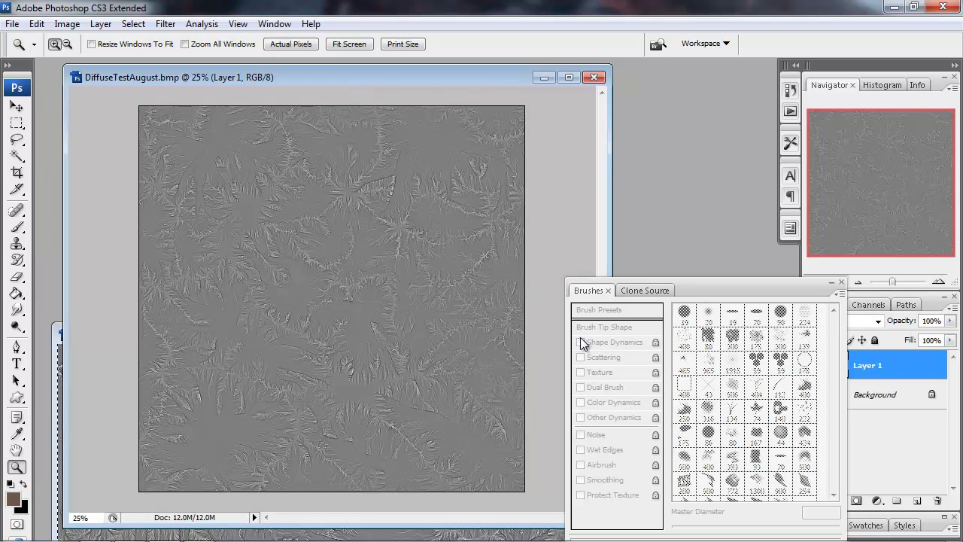
left_click(381, 269)
left_click(371, 277)
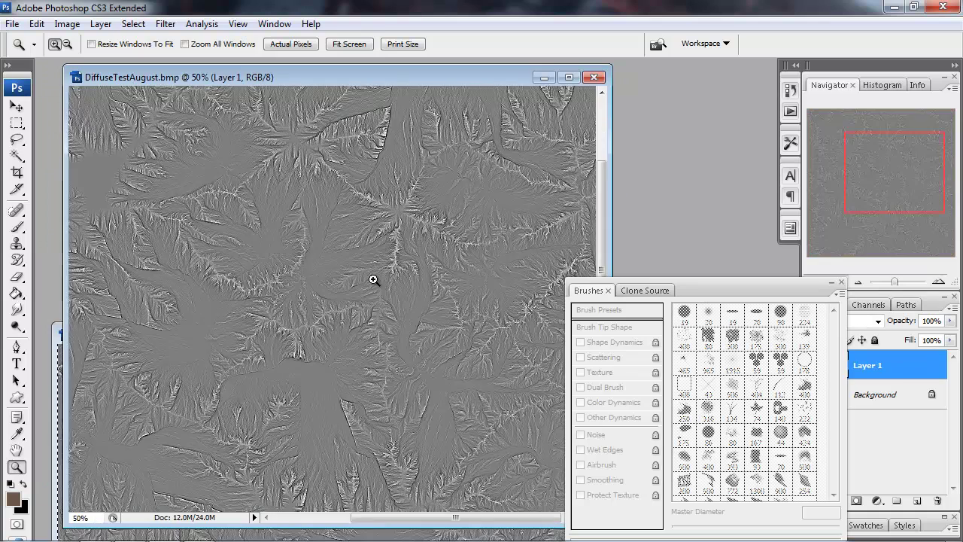
left_click(282, 343)
left_click(282, 343)
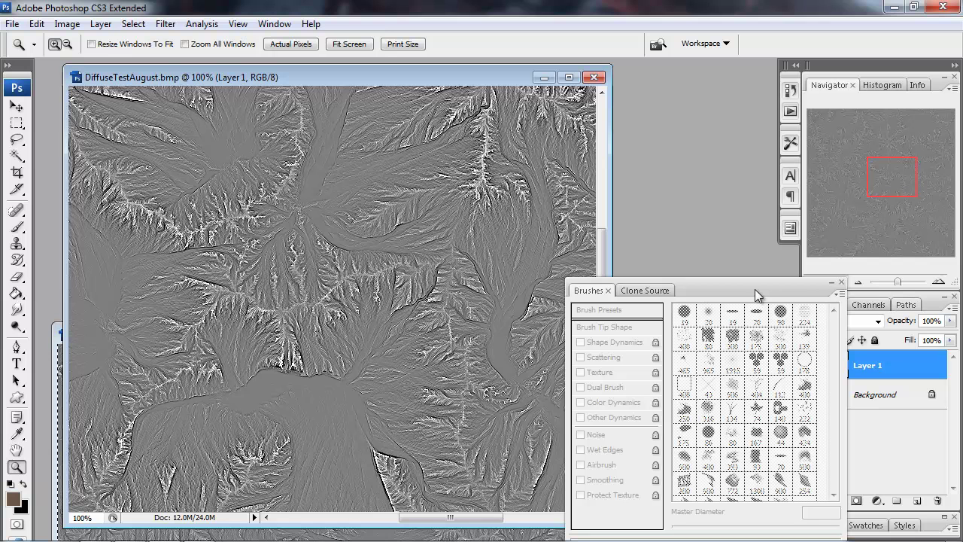
Put away the Brushes palette, set the pasted convexity layer's blend mode to Multiply and inspect the blended texture
left_click(832, 282)
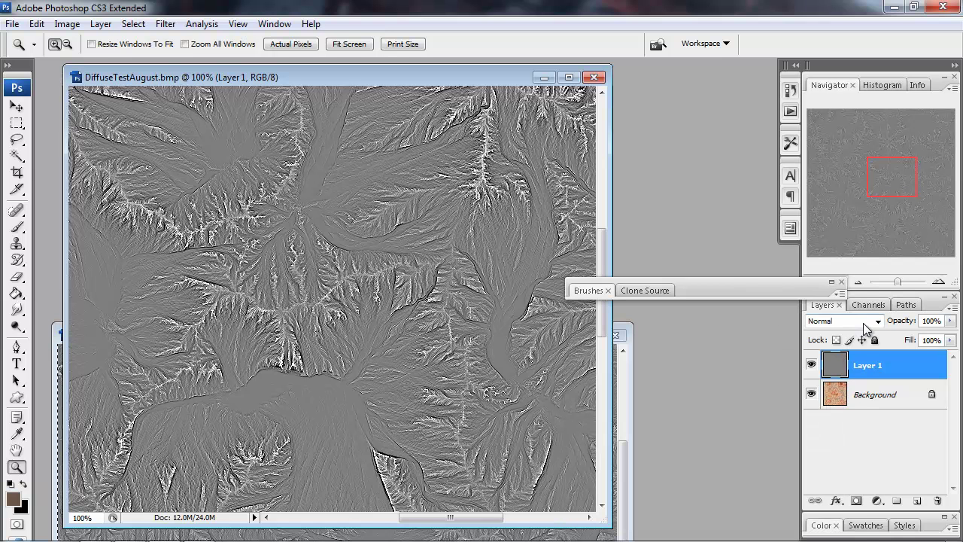
left_click(841, 283)
left_click(875, 323)
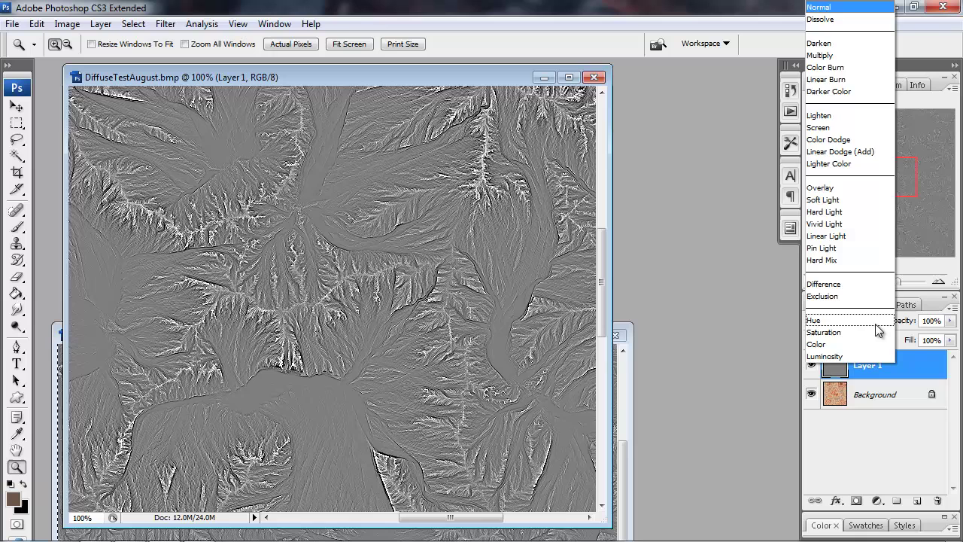
left_click(822, 57)
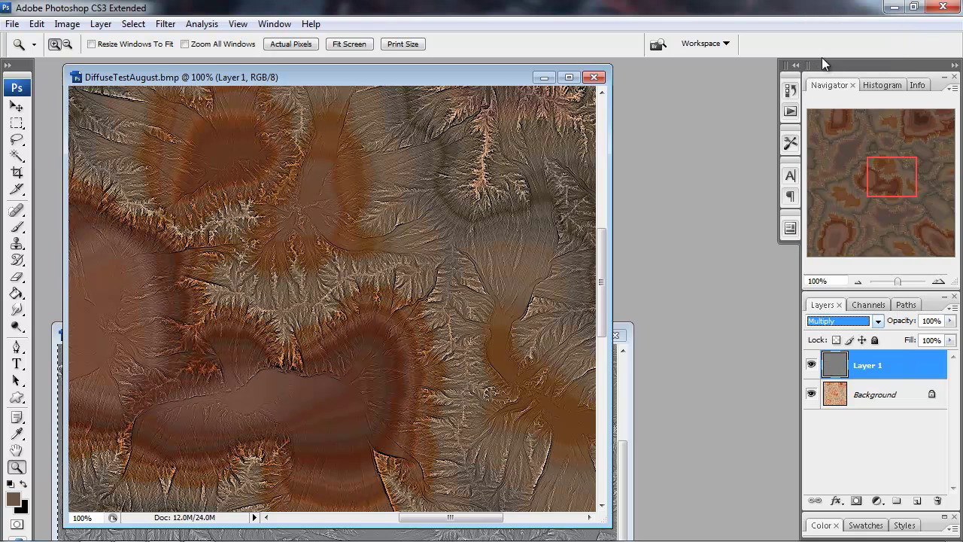
left_click(336, 306)
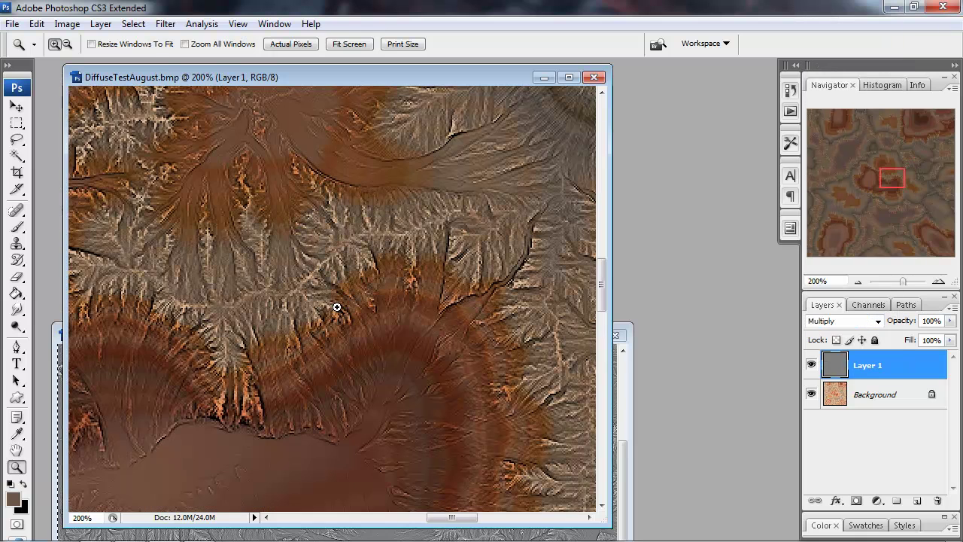
Brighten the convexity layer with legacy Brightness/Contrast, setting brightness to +56 and bringing contrast back close to zero
left_click(67, 23)
mouse_move(56, 63)
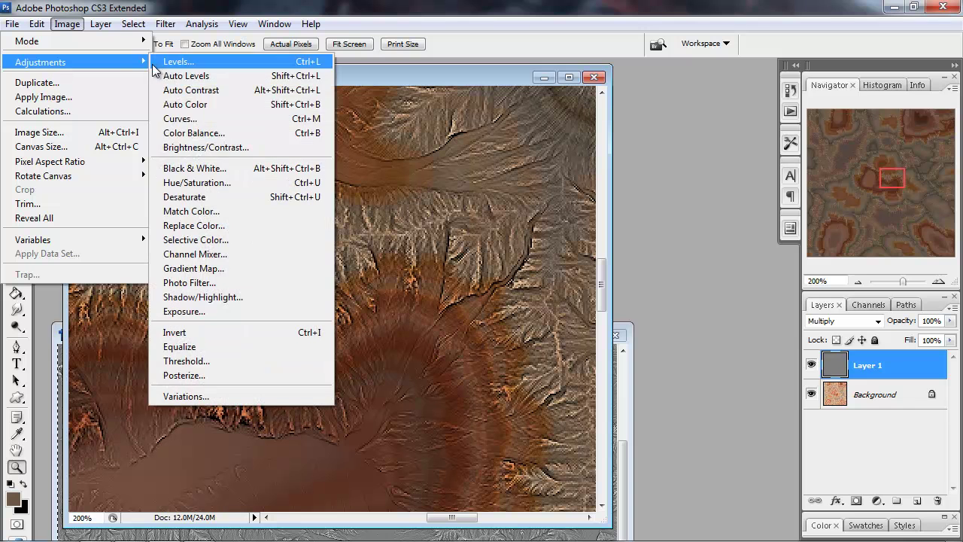
left_click(213, 148)
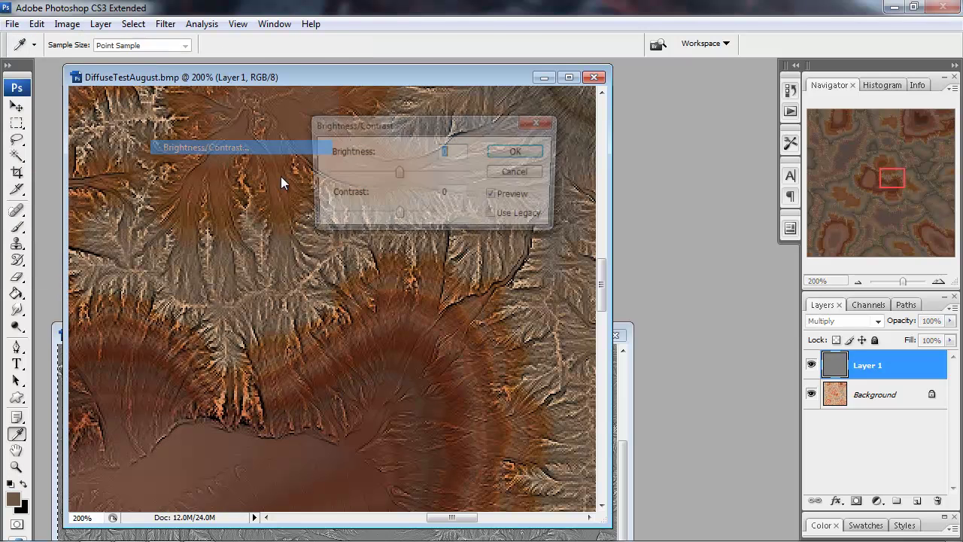
left_click(494, 217)
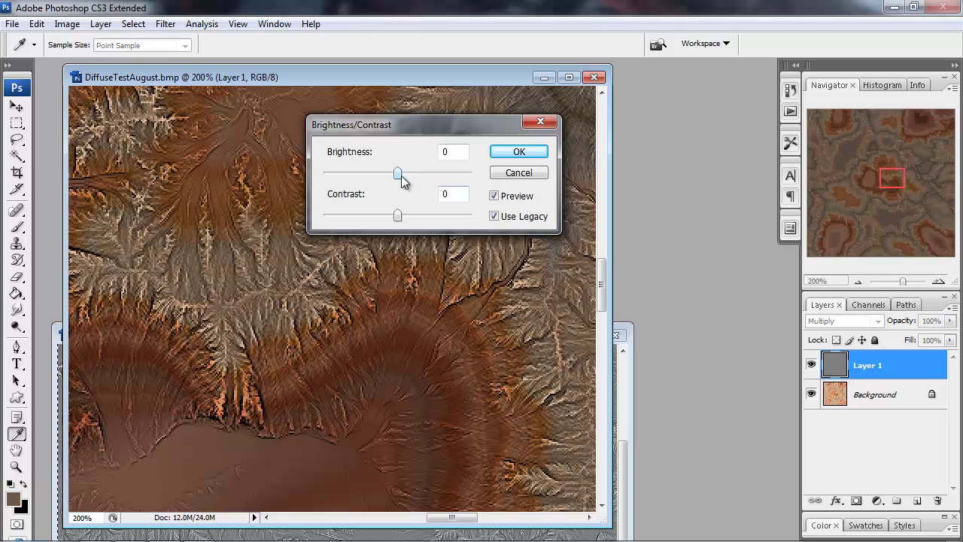
left_click_drag(397, 174, 423, 174)
mouse_move(403, 218)
left_mouse_down()
mouse_move(418, 218)
mouse_move(408, 218)
left_mouse_up()
left_click_drag(431, 174, 439, 175)
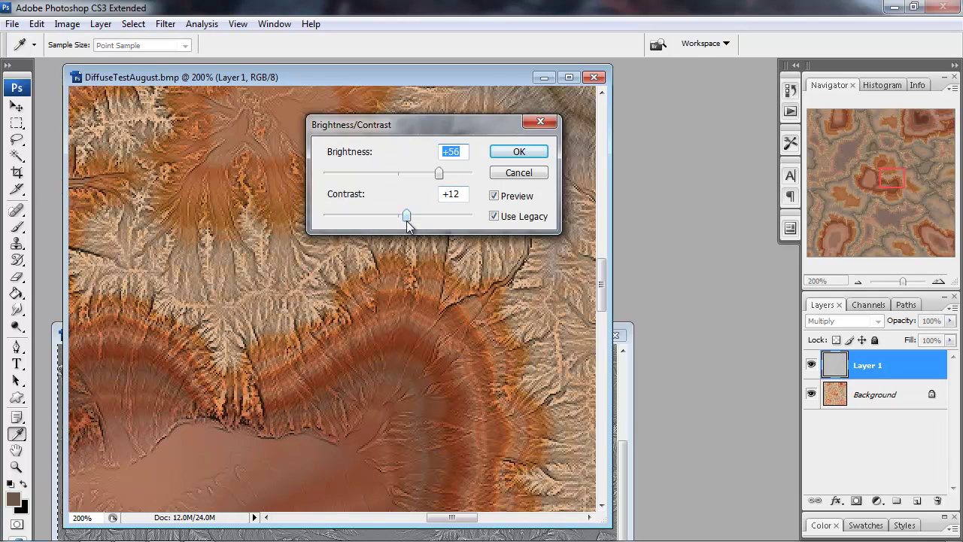
left_click_drag(407, 216, 399, 215)
left_click(509, 154)
Examine the brightened texture as an overview and then up close around the grey valley area
key("z")
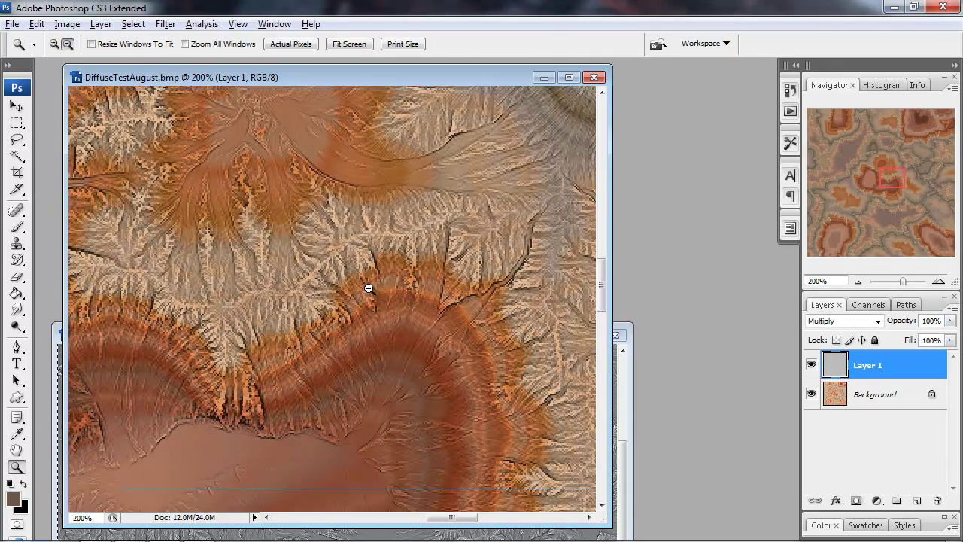
left_click(318, 340, "alt")
left_click(318, 340, "alt")
left_click(318, 340, "alt")
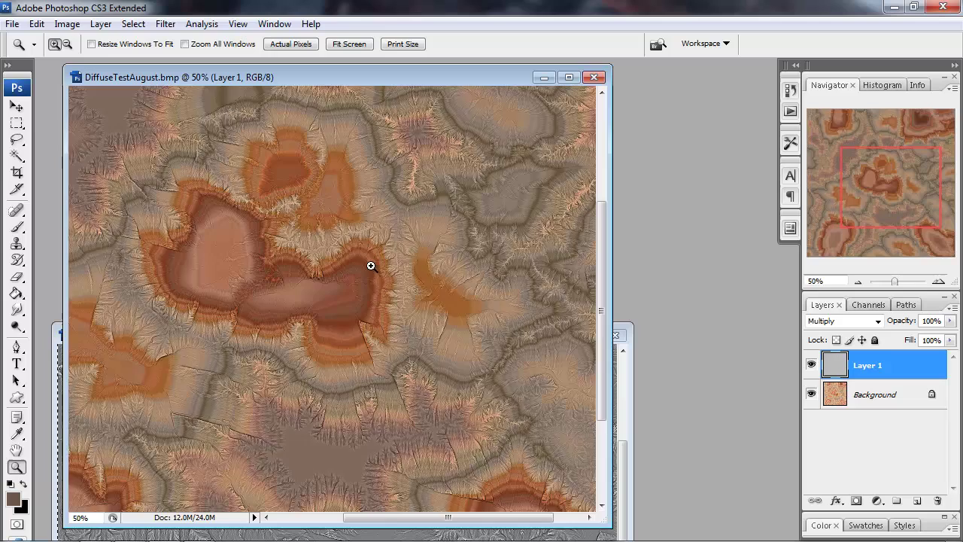
left_click(447, 282)
left_click(387, 286)
left_click(408, 347)
left_click(347, 358)
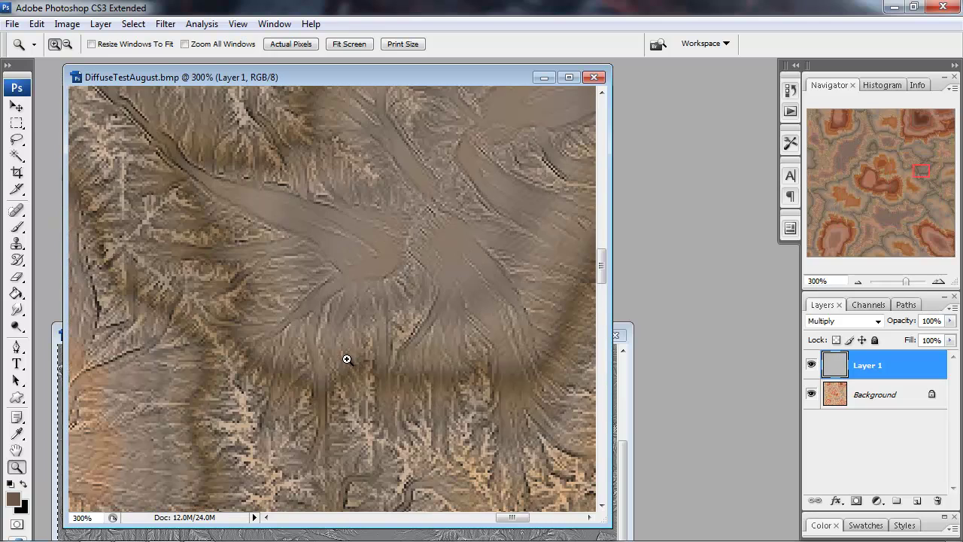
Soften the convexity layer with a Gaussian Blur of 0.4 pixels radius
left_click(166, 25)
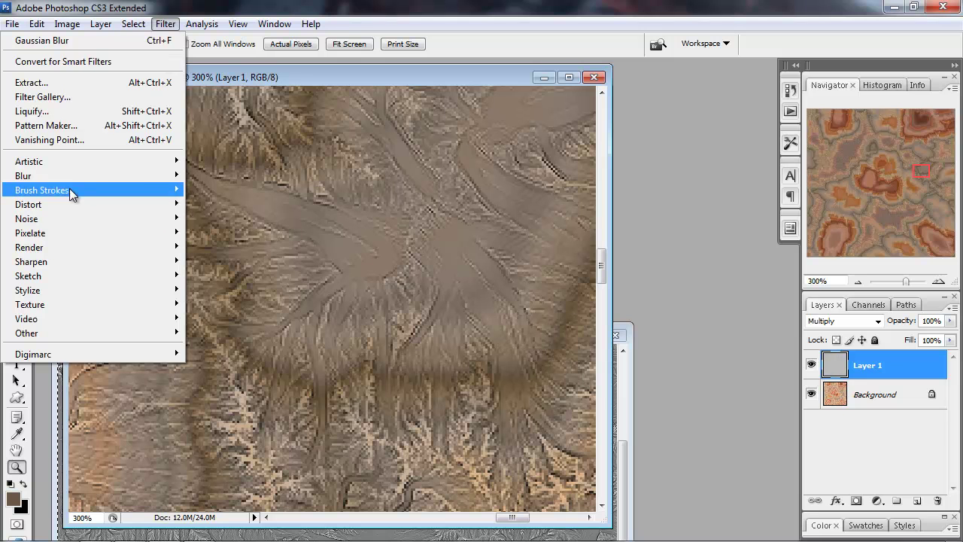
mouse_move(69, 179)
left_click(243, 232)
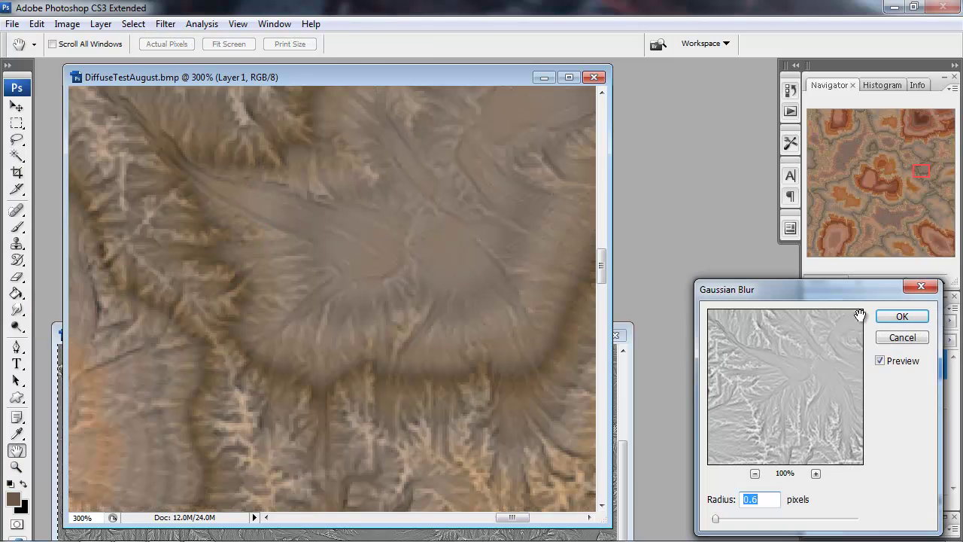
left_click_drag(803, 292, 453, 163)
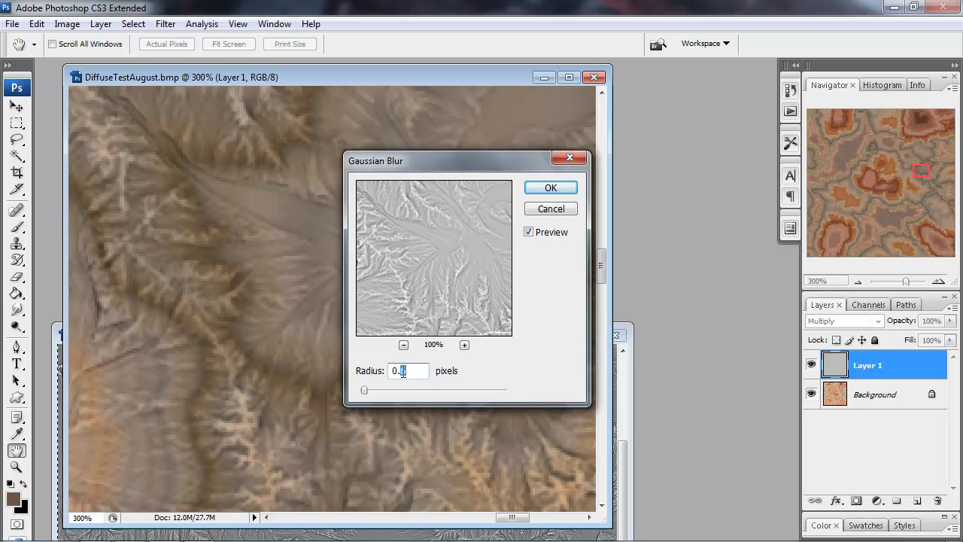
type("3")
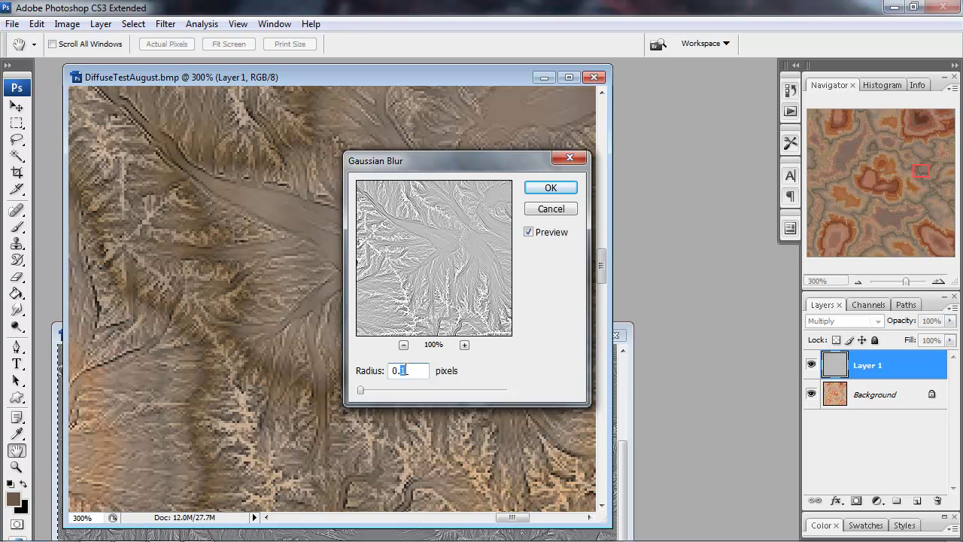
type("4")
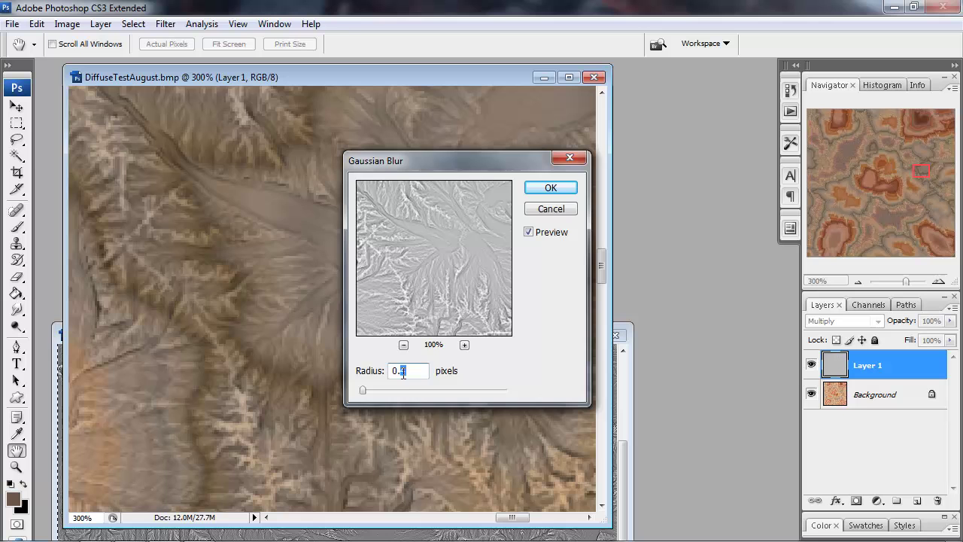
left_click(561, 191)
Inspect the blurred terrain detail and start a Selective Color adjustment on the convexity layer, setting Cyan for the Blacks to -36%
left_click(277, 369, "alt")
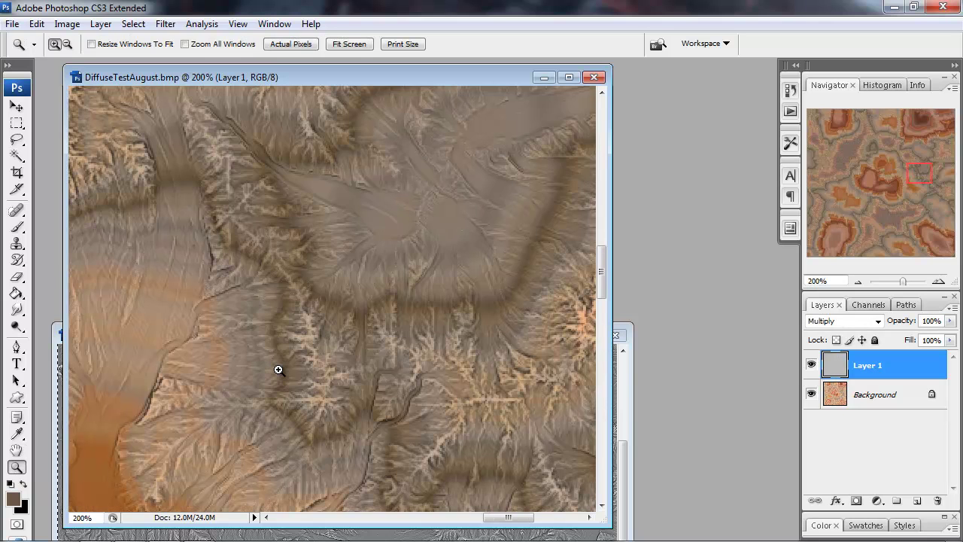
left_click(278, 370, "alt")
left_click(343, 302)
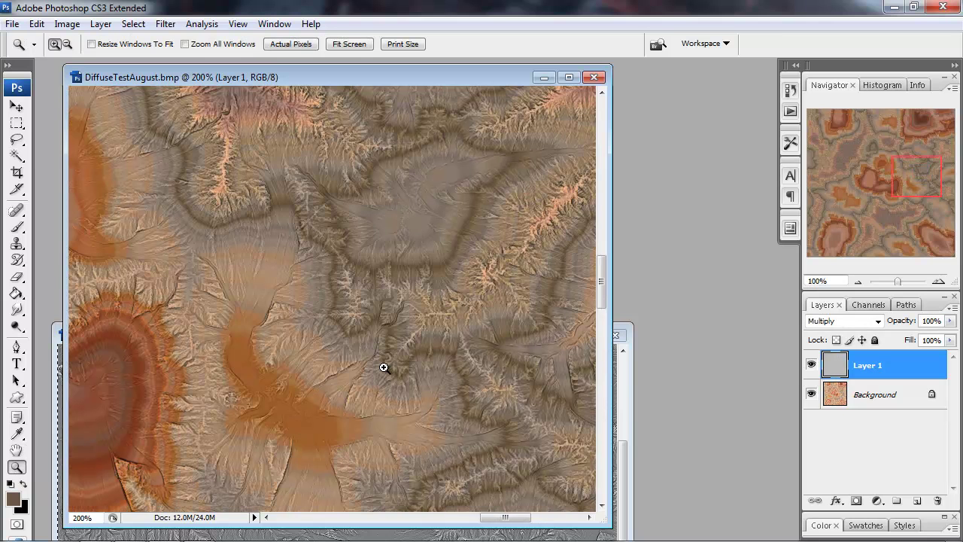
left_click(385, 367)
left_click_drag(178, 322, 386, 145)
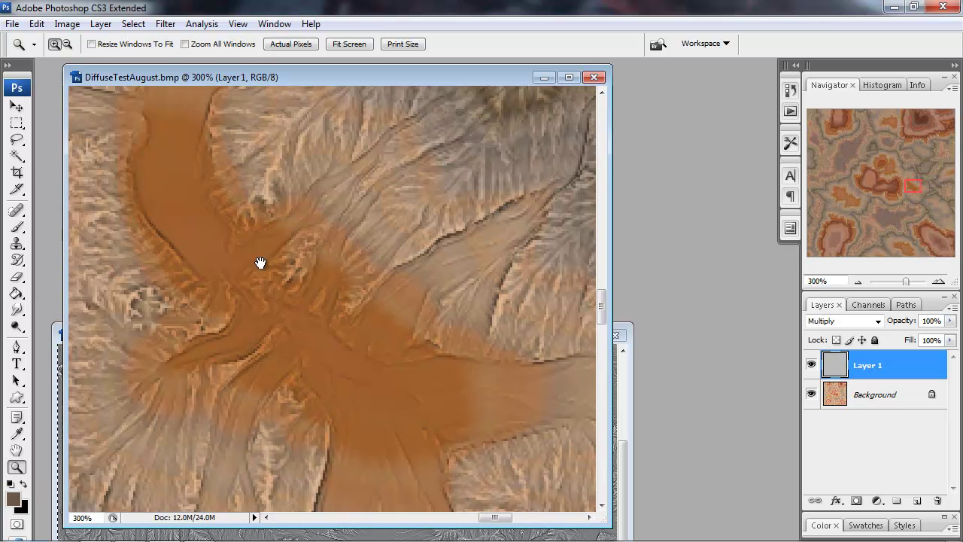
left_click_drag(260, 263, 425, 493)
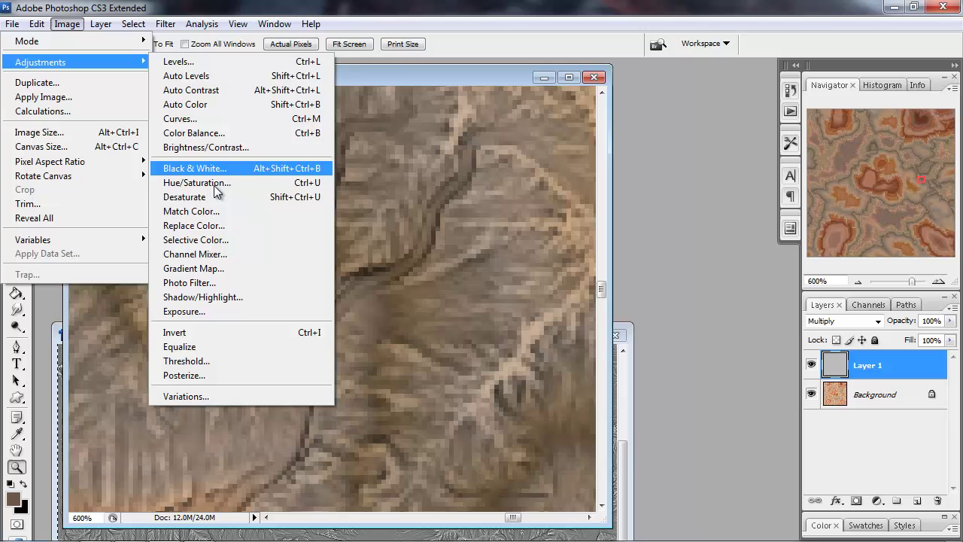
left_click(217, 239)
left_click_drag(456, 254, 537, 89)
left_click(605, 128)
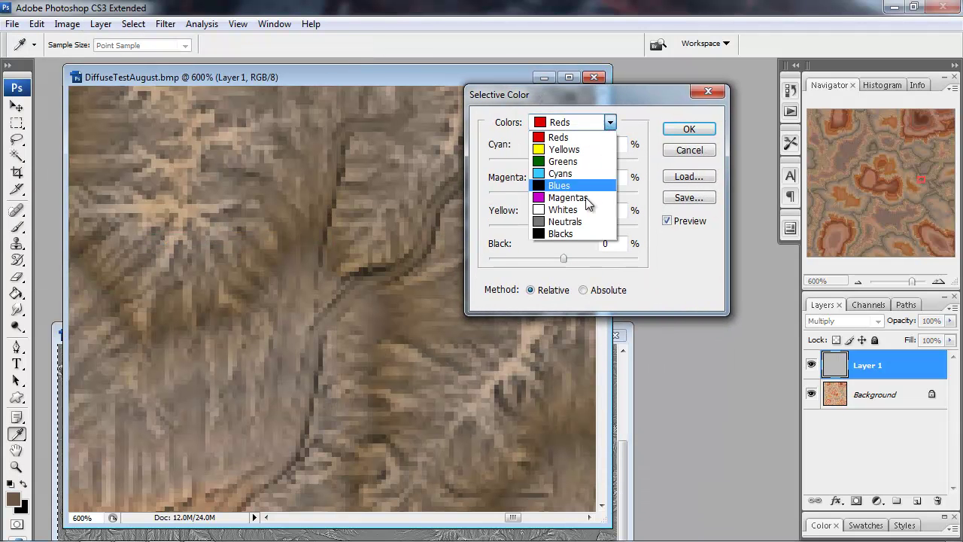
left_click(570, 234)
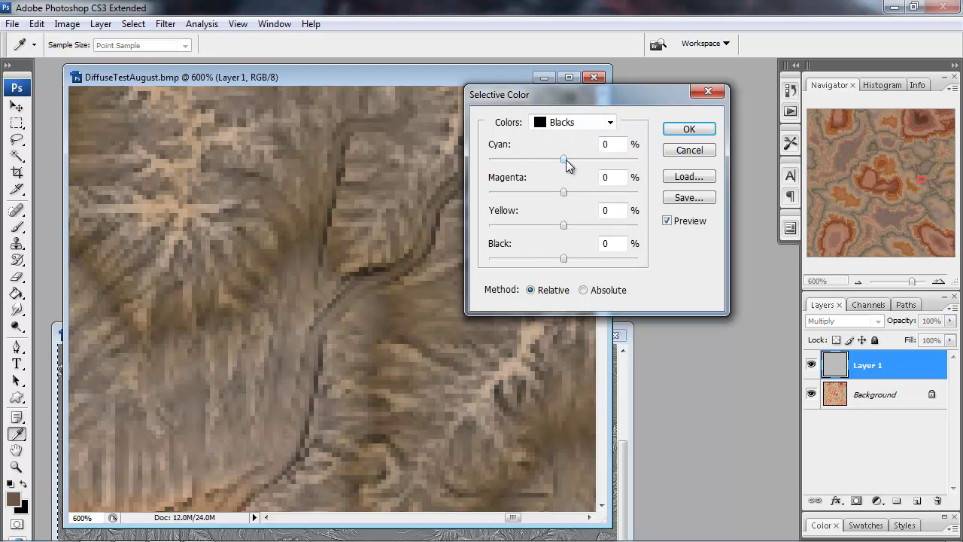
left_click_drag(566, 160, 505, 179)
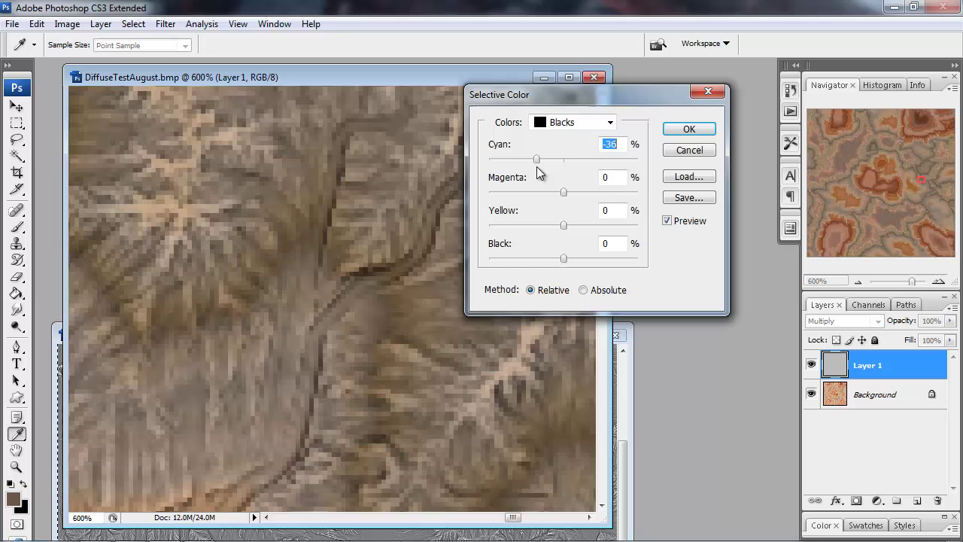
Set Cyan for the Neutrals to +10% and apply the Selective Color adjustment
left_click(604, 125)
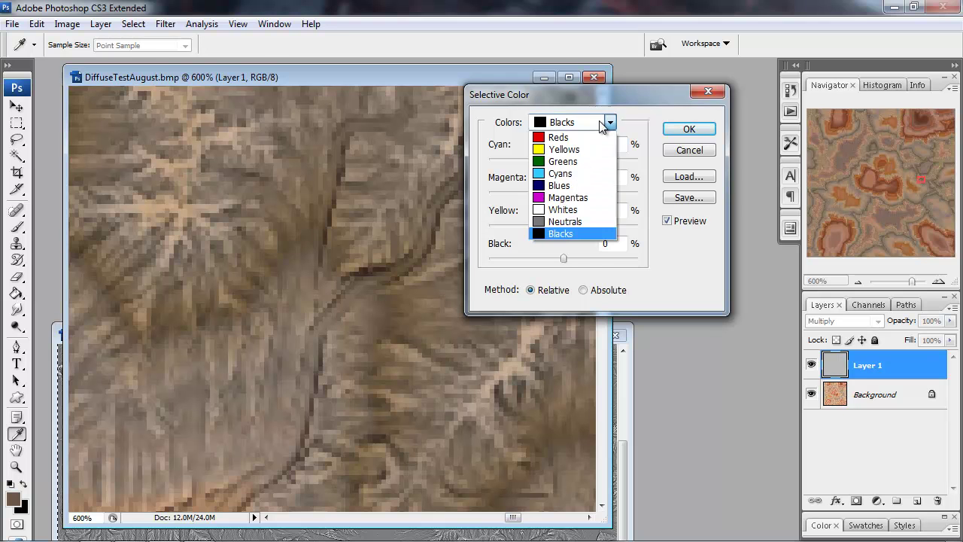
left_click(564, 222)
mouse_move(563, 158)
left_mouse_down()
mouse_move(549, 161)
mouse_move(553, 171)
left_mouse_up()
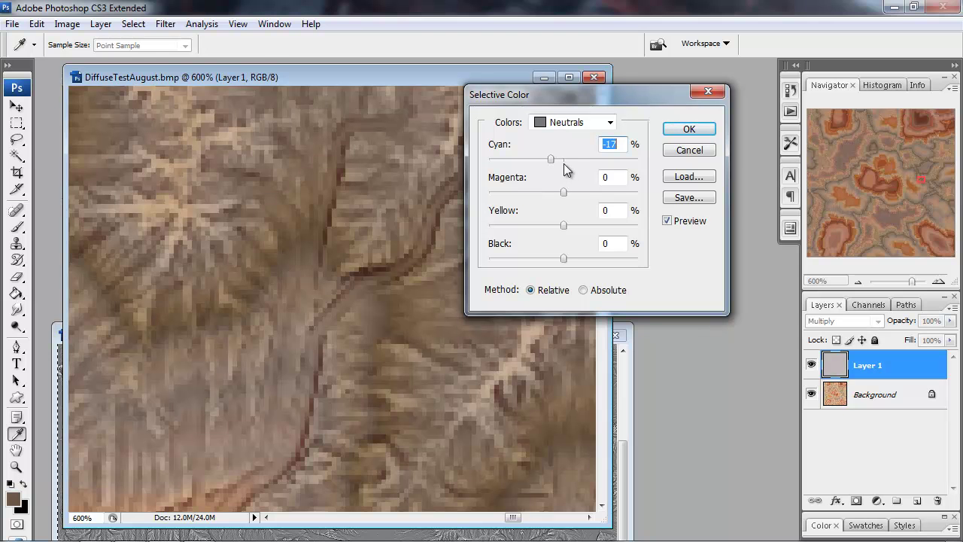
left_click_drag(553, 164, 598, 171)
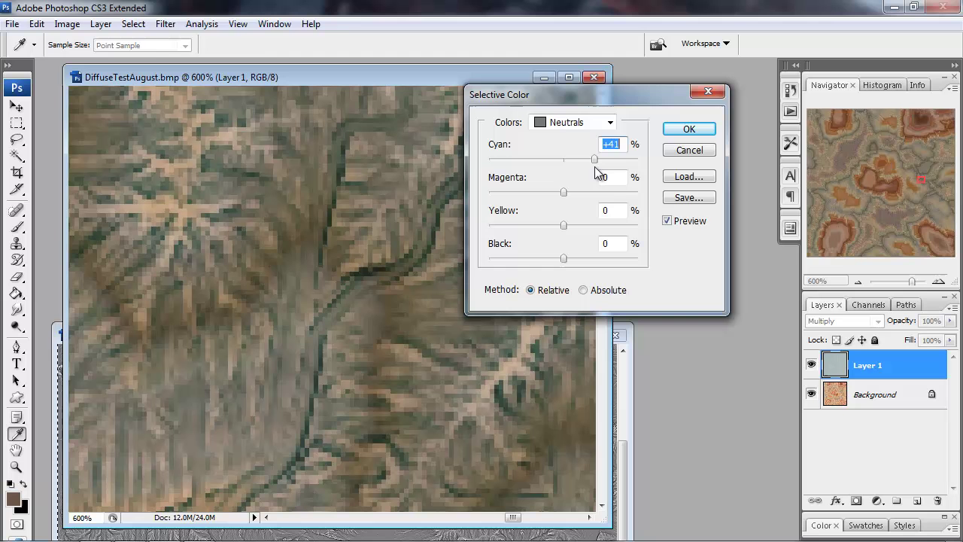
left_click(690, 129)
Examine the tinted texture at progressively wider views down to 50%
key("z")
left_click(302, 344, "alt")
left_click(303, 344, "alt")
left_click(303, 344, "alt")
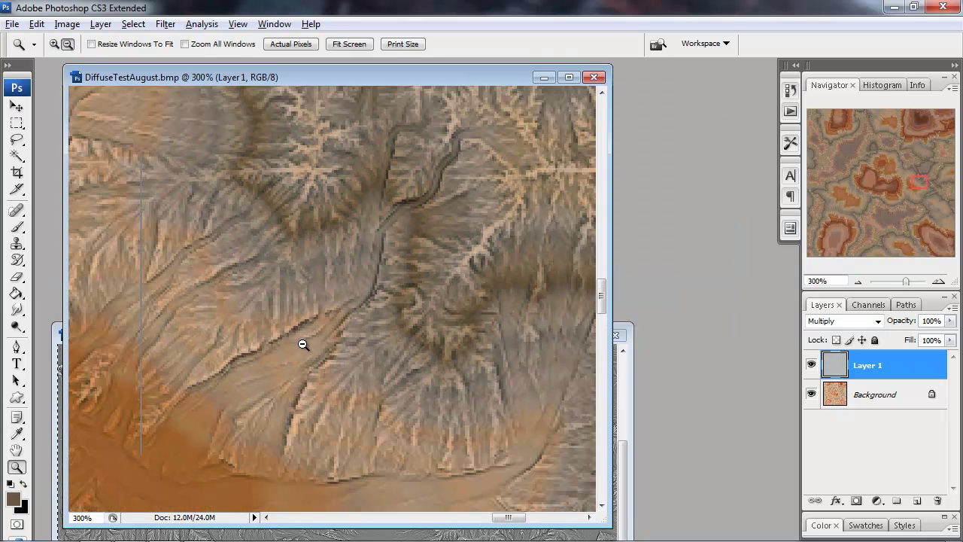
left_click(302, 344, "alt")
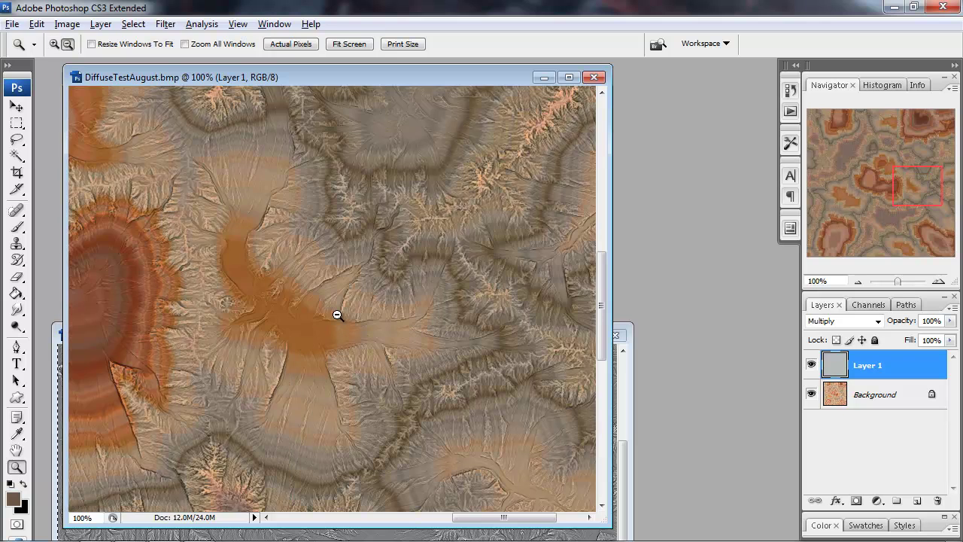
left_click(337, 315, "alt")
left_click(337, 315, "alt")
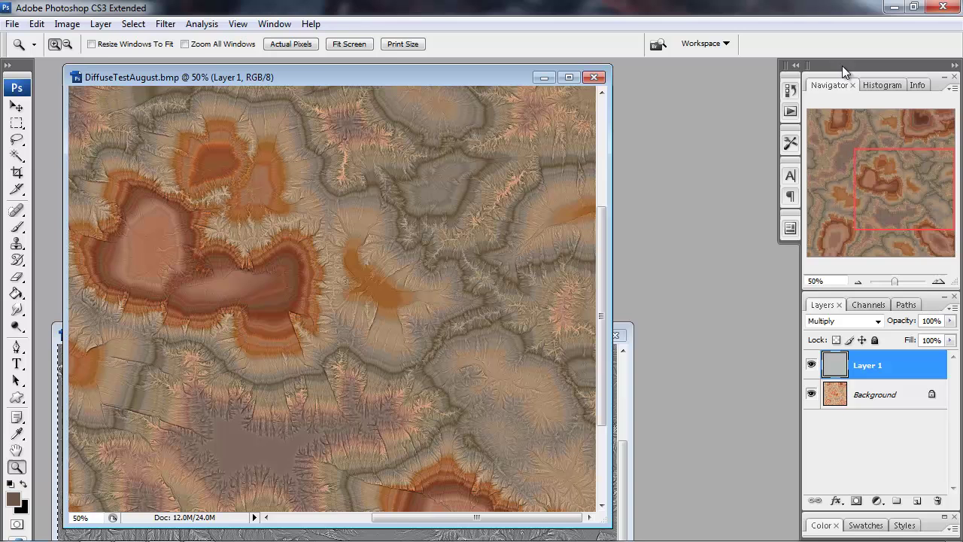
Switch to World Machine and move the erosion heightmap's Height Output up beneath the Bitmap Output
left_click(895, 8)
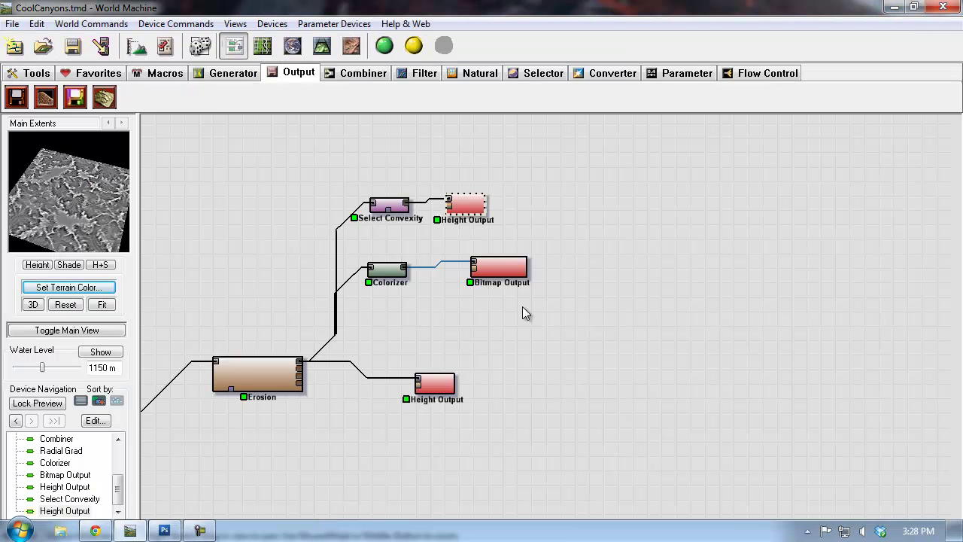
right_click_drag(471, 313, 538, 346)
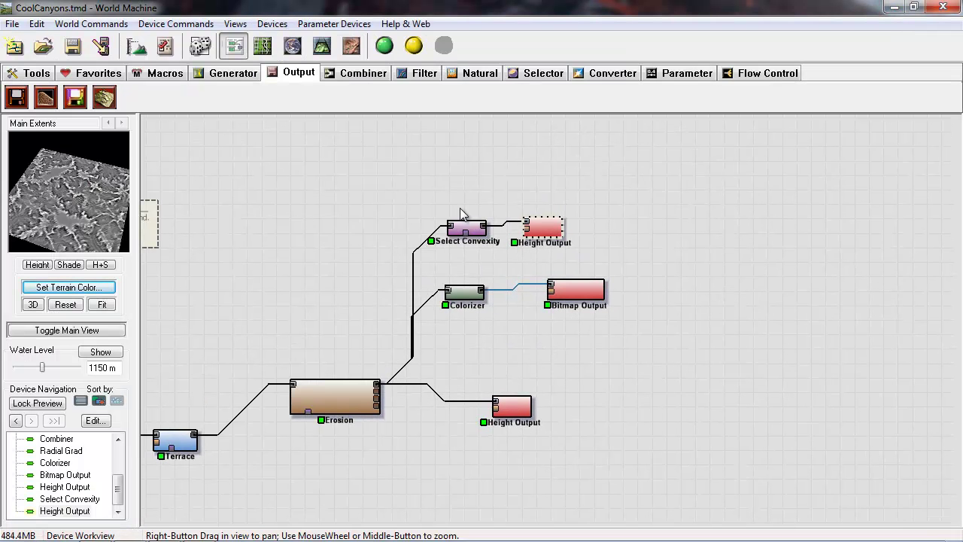
left_click_drag(463, 225, 458, 227)
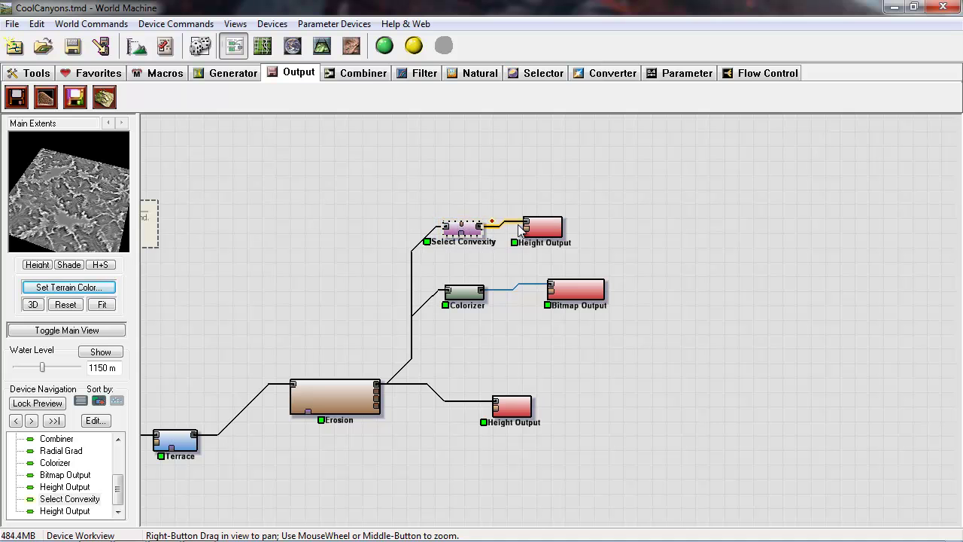
right_click_drag(289, 330, 419, 235)
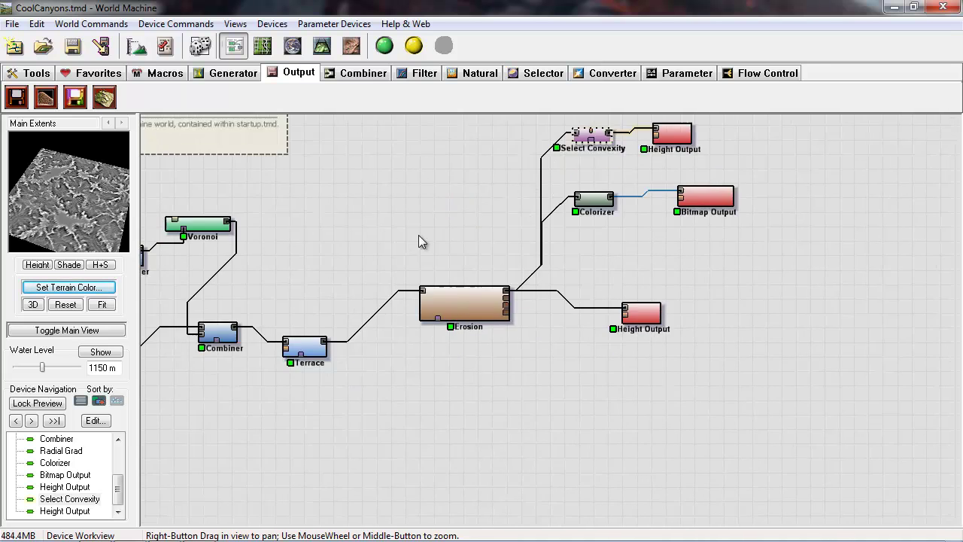
scroll(607, 359, "up", 2)
right_click_drag(607, 359, 521, 407)
left_click_drag(562, 350, 602, 279)
Add a new Height Output below the Erosion device and connect it to Erosion's second output, the flow map
left_click(17, 97)
left_click(465, 380)
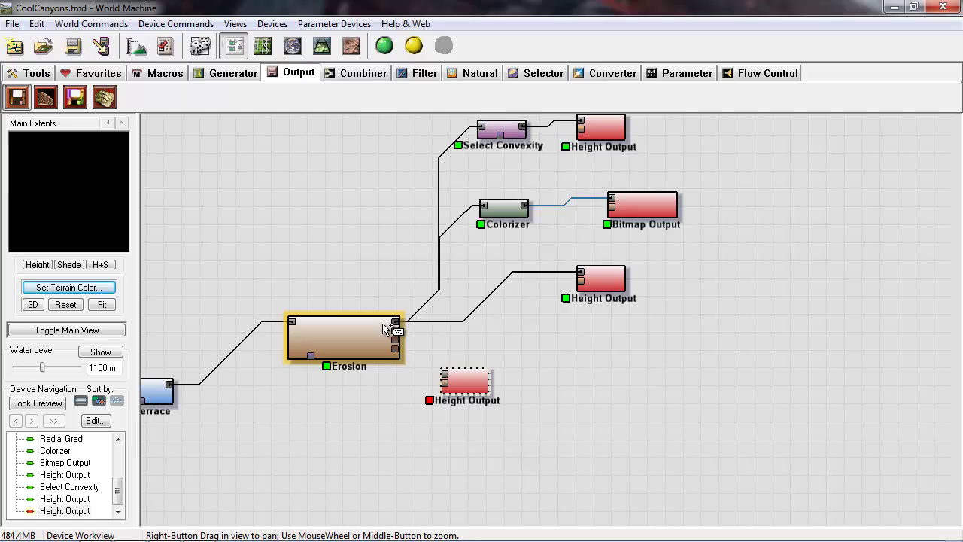
left_click_drag(398, 334, 494, 354)
Set the new Height Output's format to BMP and have it save the file every time the world is built
double_click(494, 353)
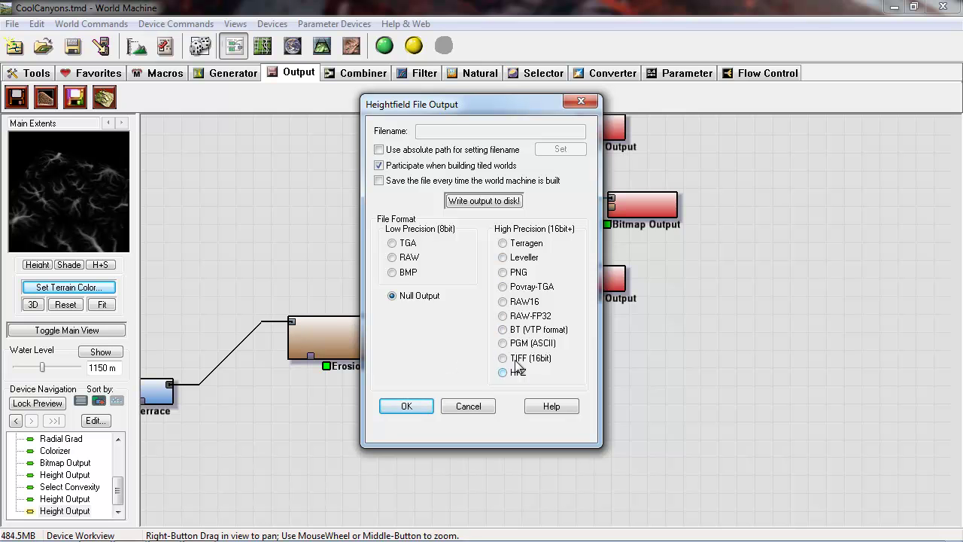
left_click(392, 274)
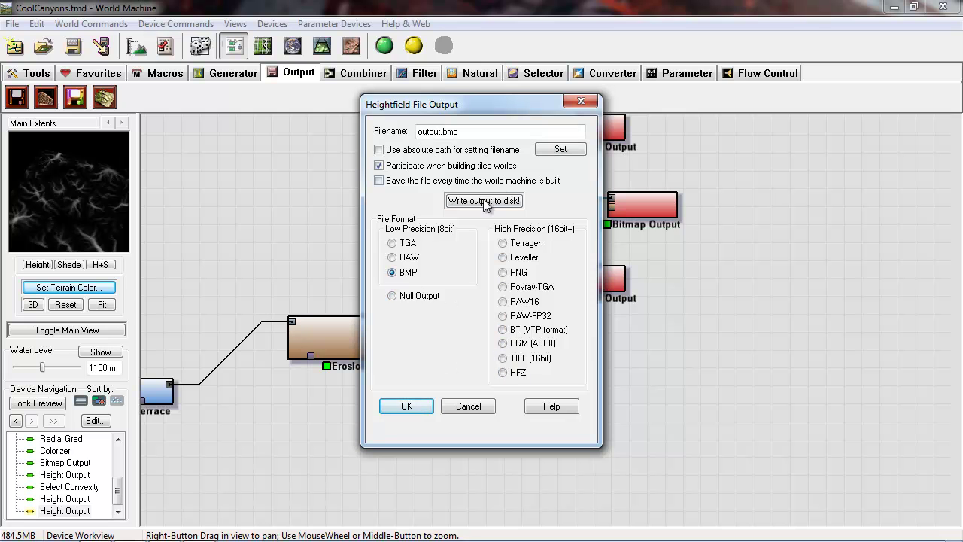
left_click(378, 181)
Set the flow map's output file to TestFlowAugust in the Textures folder, adapting the name of TestImageAoAugust
left_click(561, 149)
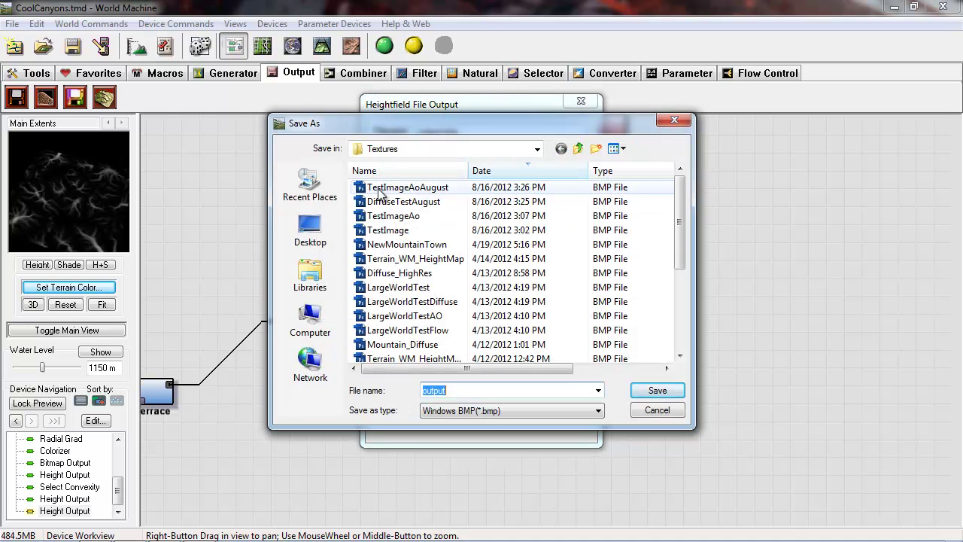
left_click(379, 189)
left_click(456, 392)
left_click(456, 392)
key("Right")
key("BackSpace")
key("BackSpace")
key("BackSpace")
key("BackSpace")
key("BackSpace")
type("Flow")
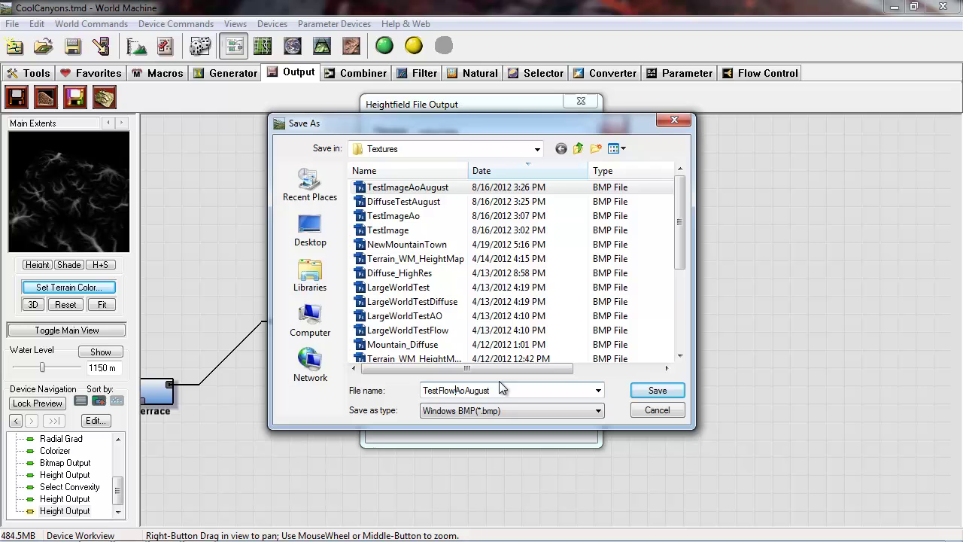
key("Delete")
key("Delete")
left_click(652, 390)
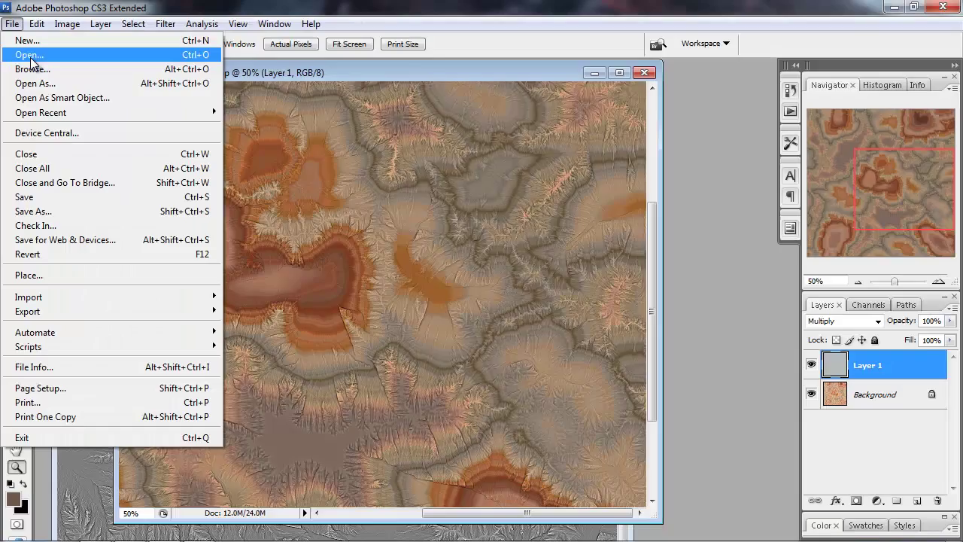
Switch to Photoshop, open TestFlowAugust.bmp and paste its whole image into DiffuseTestAugust.bmp as a new layer
left_click(30, 55)
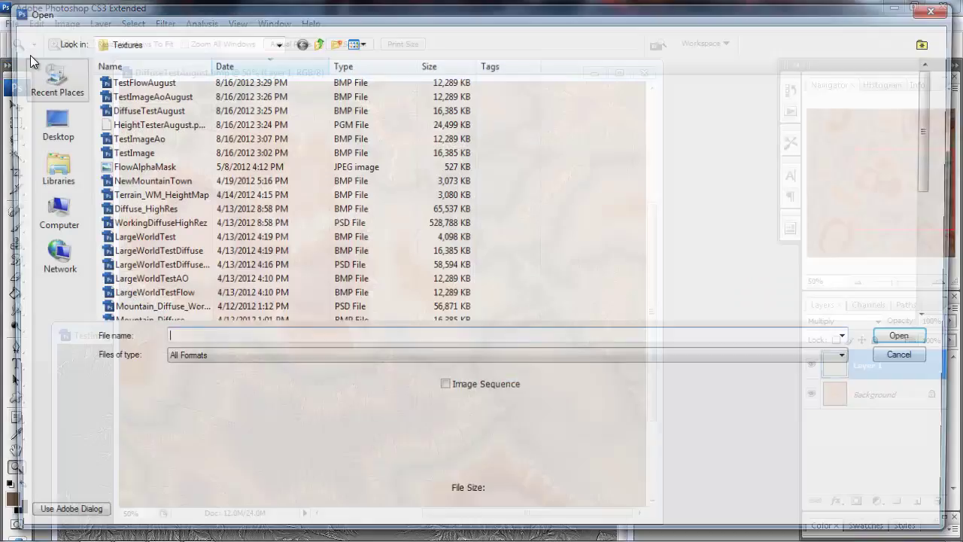
left_click(139, 79)
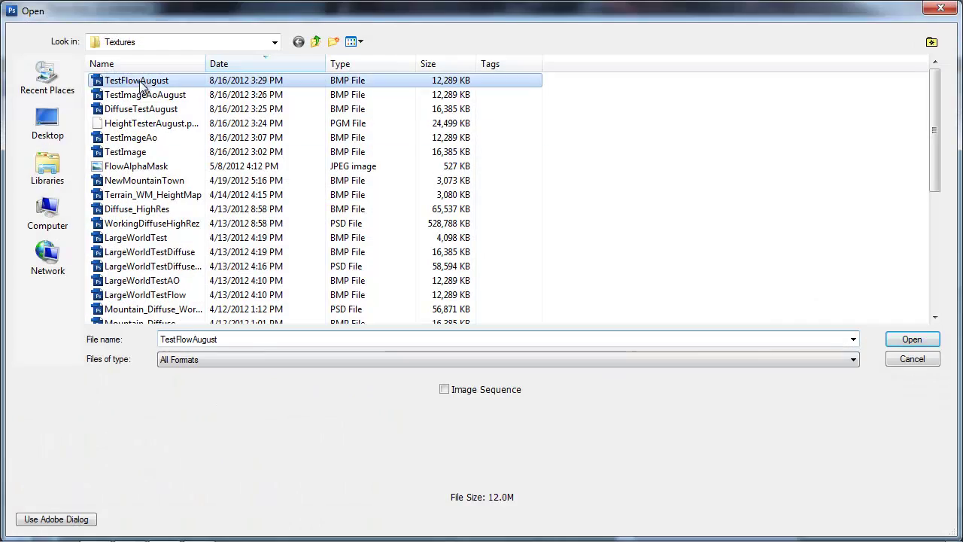
left_click(912, 339)
key("ctrl+a")
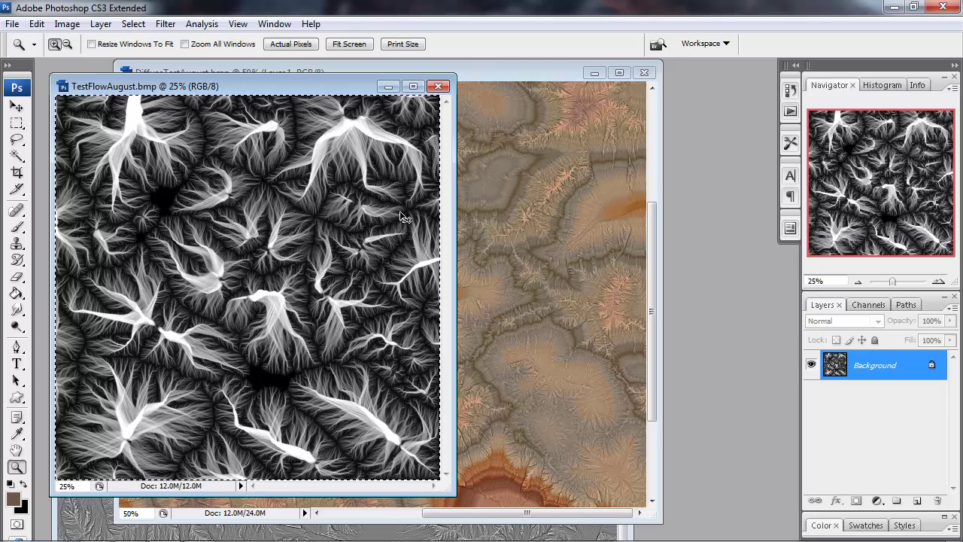
left_click(488, 68)
key("ctrl+v")
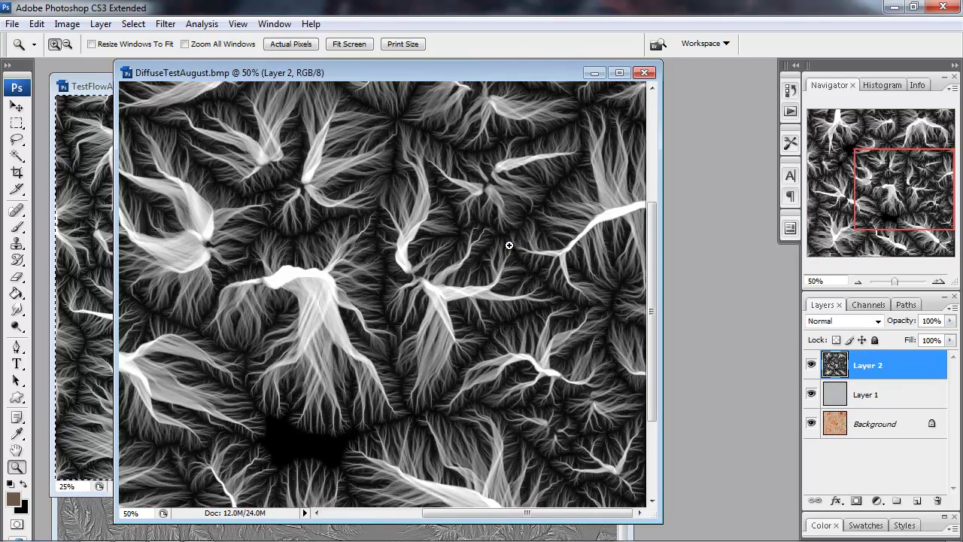
Invert the colours of the pasted flow map layer in DiffuseTestAugust.bmp
left_click(323, 301, "alt")
left_click(330, 305, "alt")
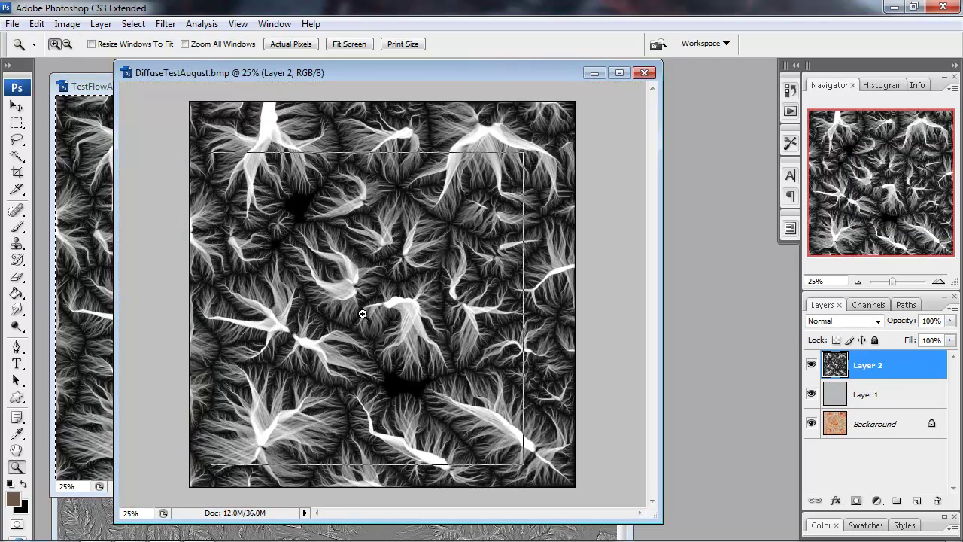
left_click(358, 315)
left_click(362, 313)
left_click(133, 23)
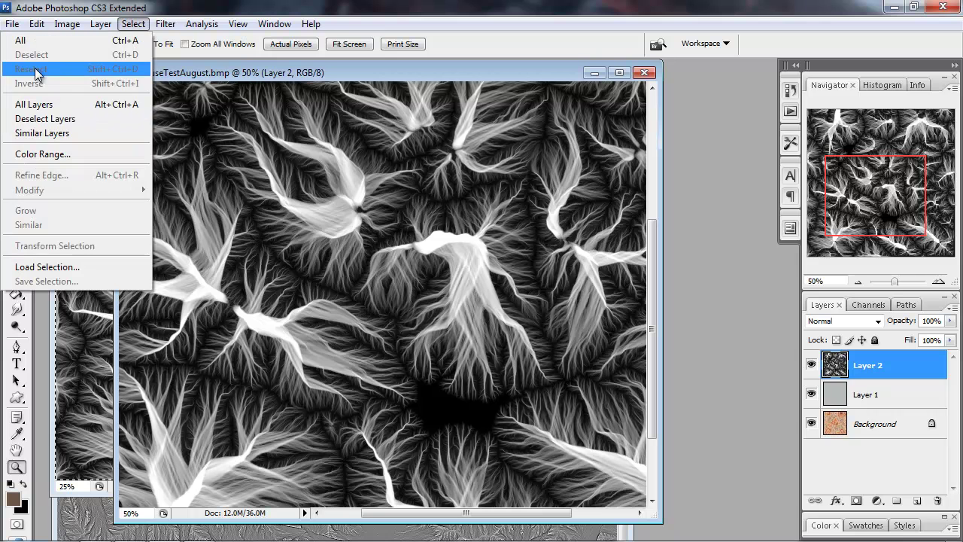
mouse_move(71, 25)
mouse_move(75, 62)
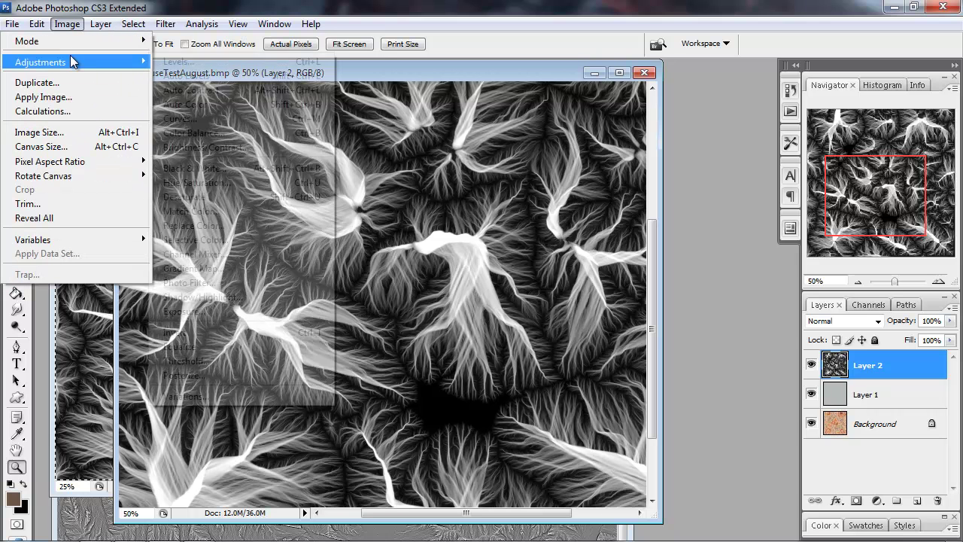
left_click(175, 333)
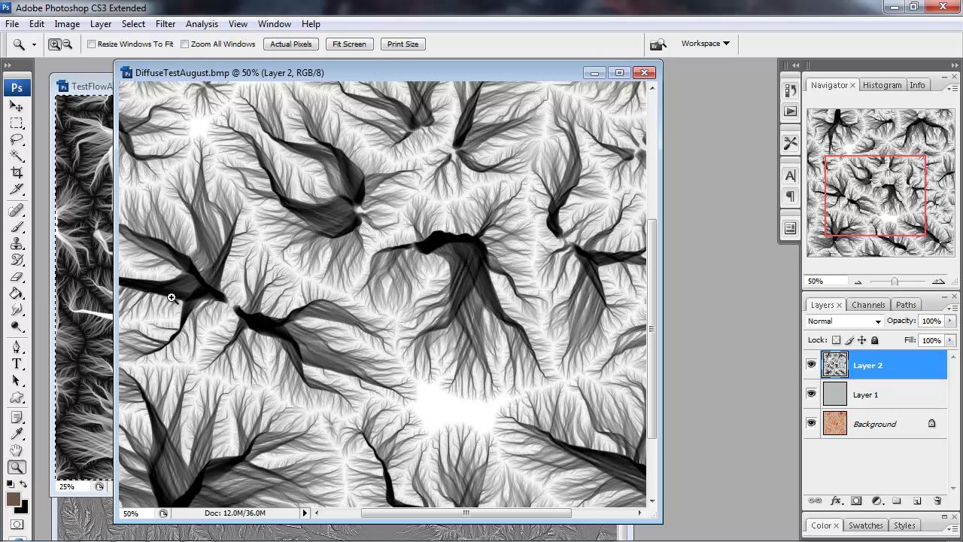
Set the flow map layer's blend mode to Multiply
left_click(811, 364)
left_click(811, 364)
left_click(879, 321)
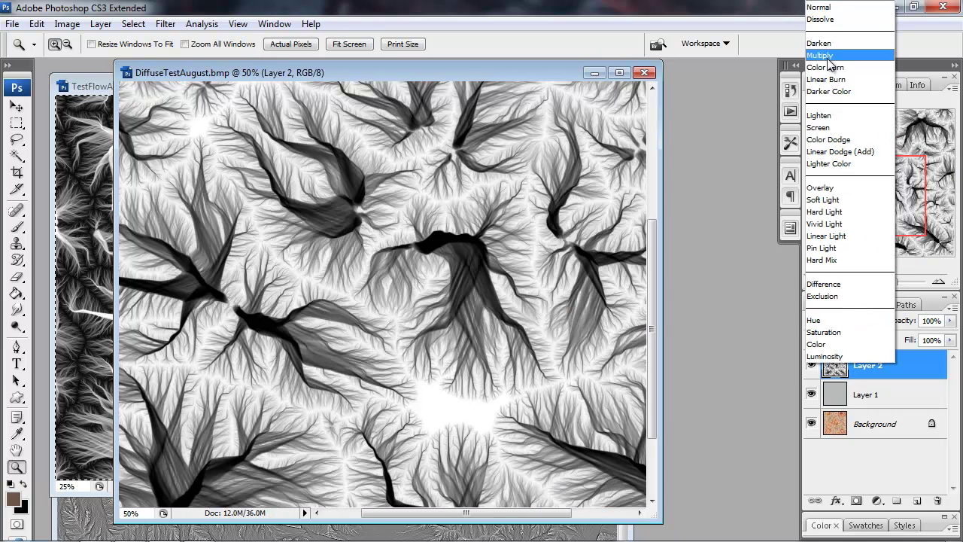
left_click(824, 54)
Inspect the multiplied flow lines up close and lower the flow map layer's opacity to 29%
left_click(368, 294, "alt")
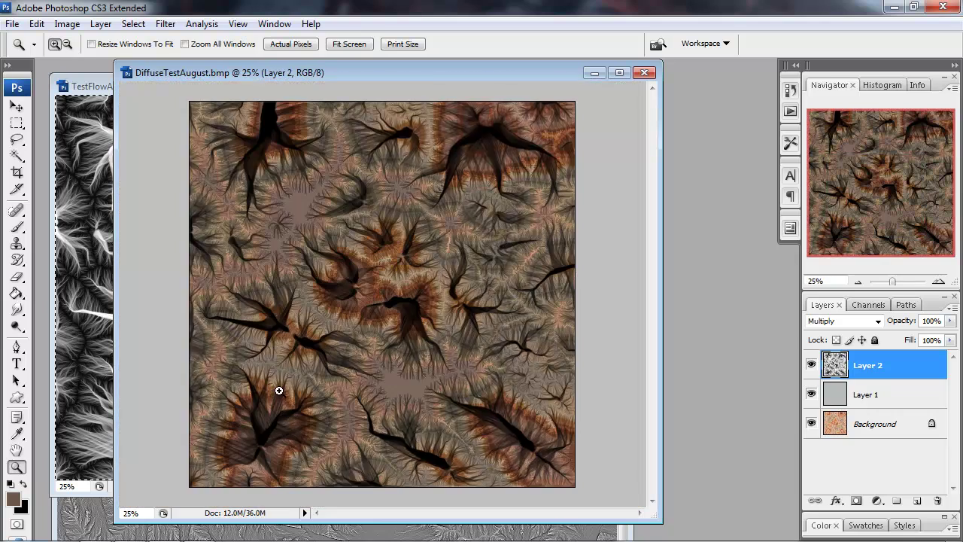
left_click(282, 336)
left_click(327, 243)
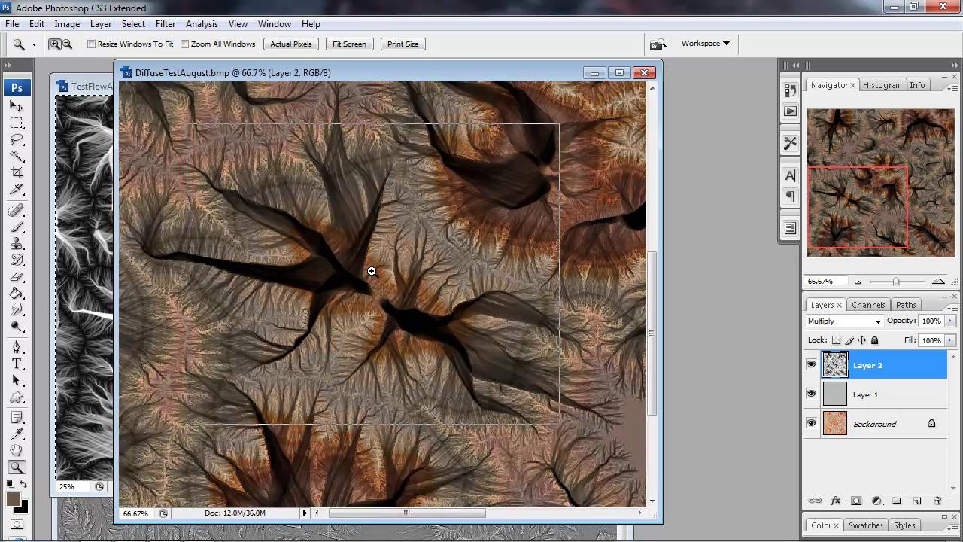
left_click(370, 271)
left_click_drag(554, 361, 401, 239)
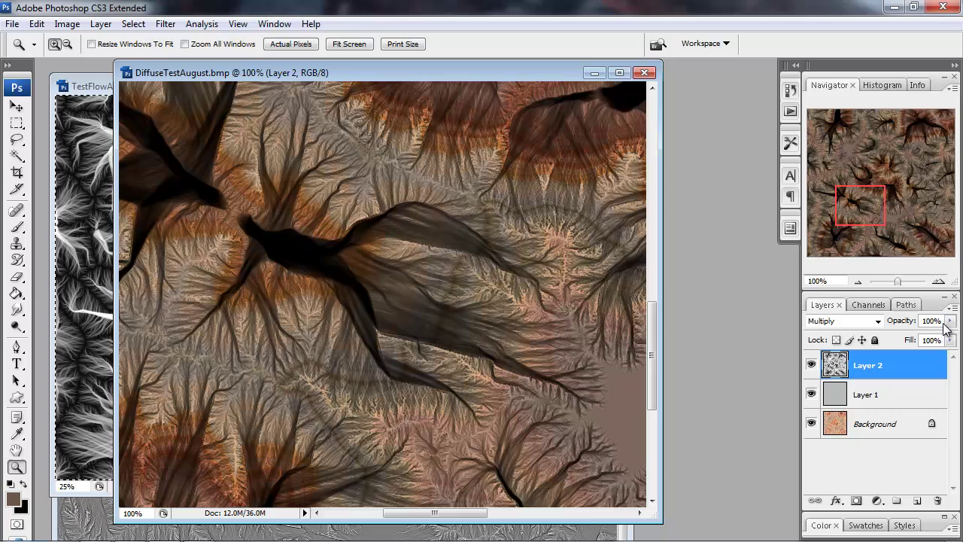
left_click(949, 321)
left_click_drag(947, 335, 895, 338)
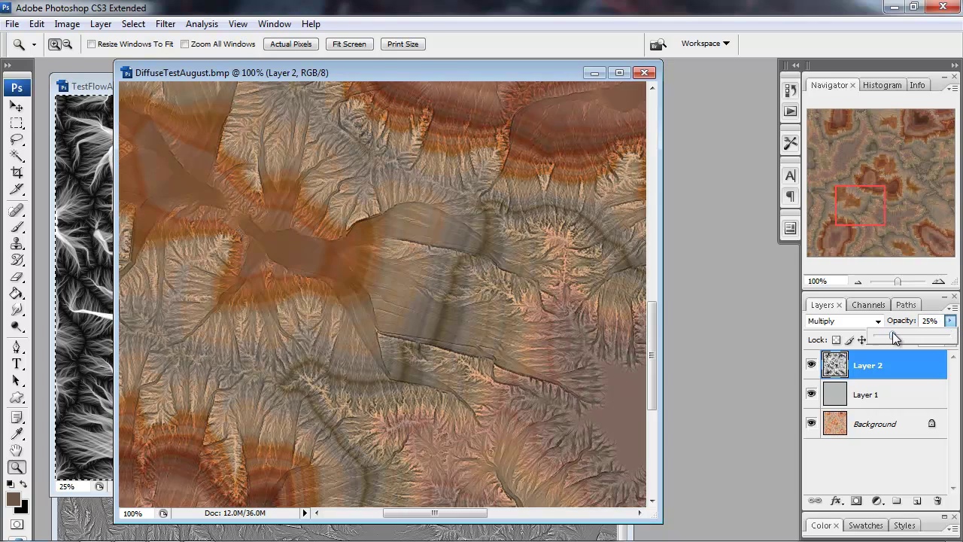
Check the blend across the terrain and set the flow map layer's opacity to 36%
left_click(366, 304, "alt")
left_click(527, 338, "alt")
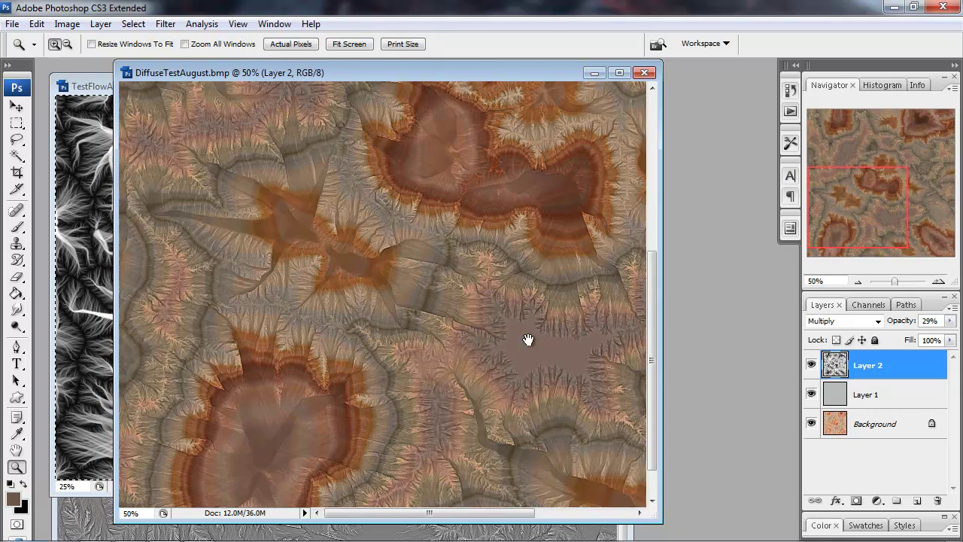
left_click_drag(526, 338, 345, 245)
left_click_drag(216, 419, 334, 407)
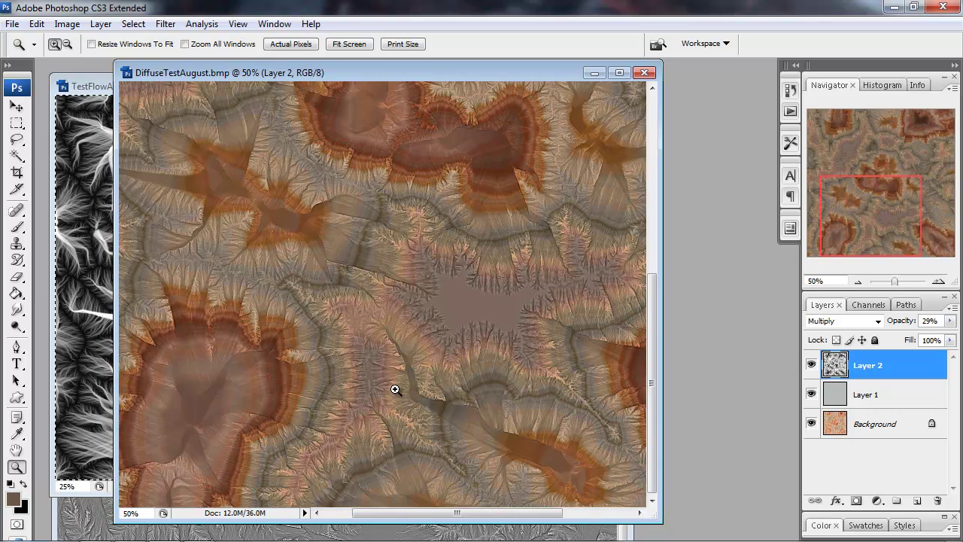
left_click(423, 397)
left_click(360, 345)
left_click(359, 312)
left_click(359, 313)
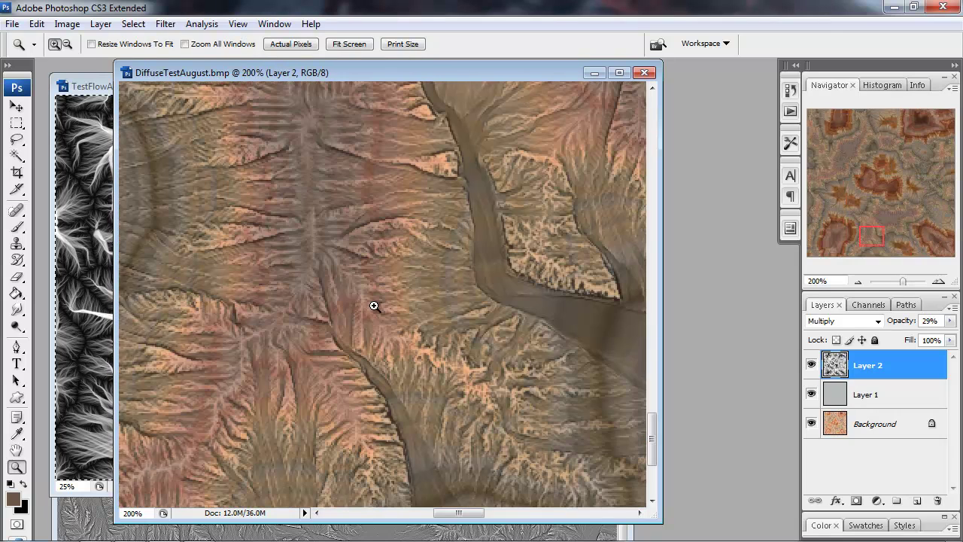
left_click_drag(563, 274, 535, 273)
left_click(950, 321)
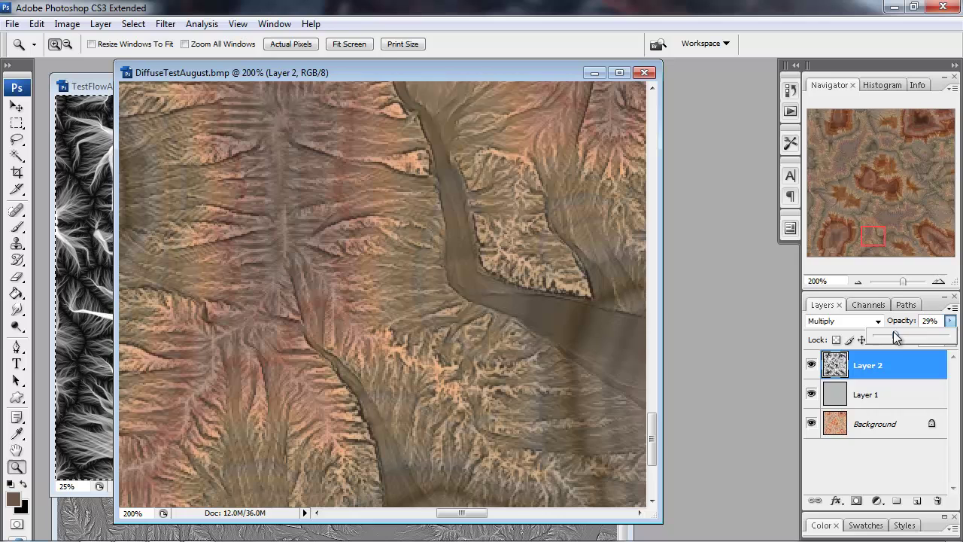
left_click_drag(900, 336, 901, 336)
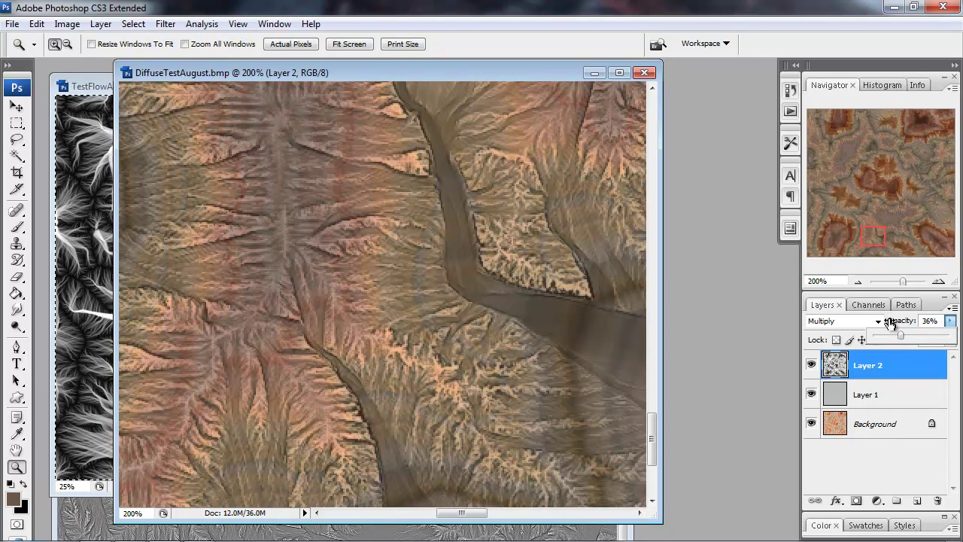
Examine the blended texture across several areas, comparing it with the flow map layer hidden and shown
left_click_drag(363, 189, 322, 418)
left_click_drag(226, 143, 445, 426)
left_click(424, 309, "alt")
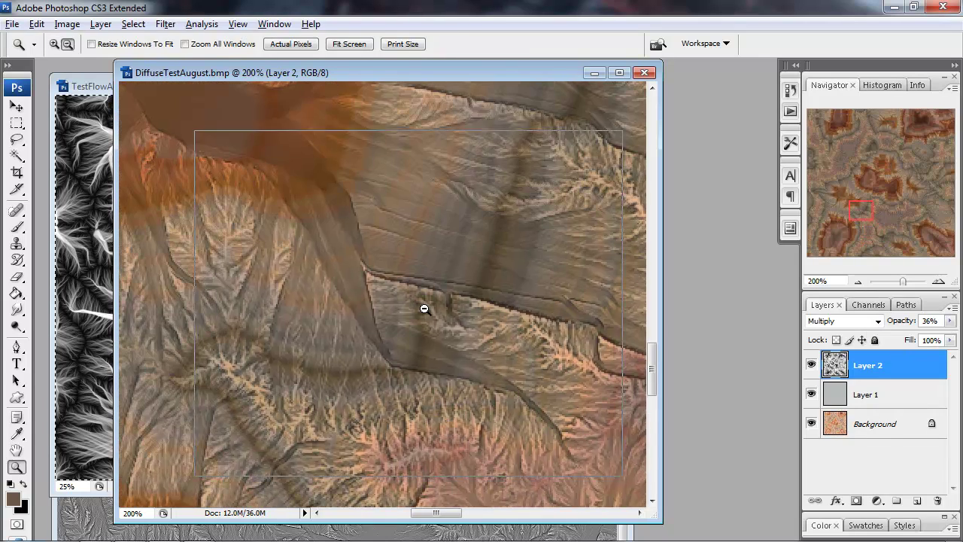
left_click_drag(632, 384, 365, 434)
left_click_drag(471, 496, 243, 256)
left_click_drag(440, 353, 308, 281)
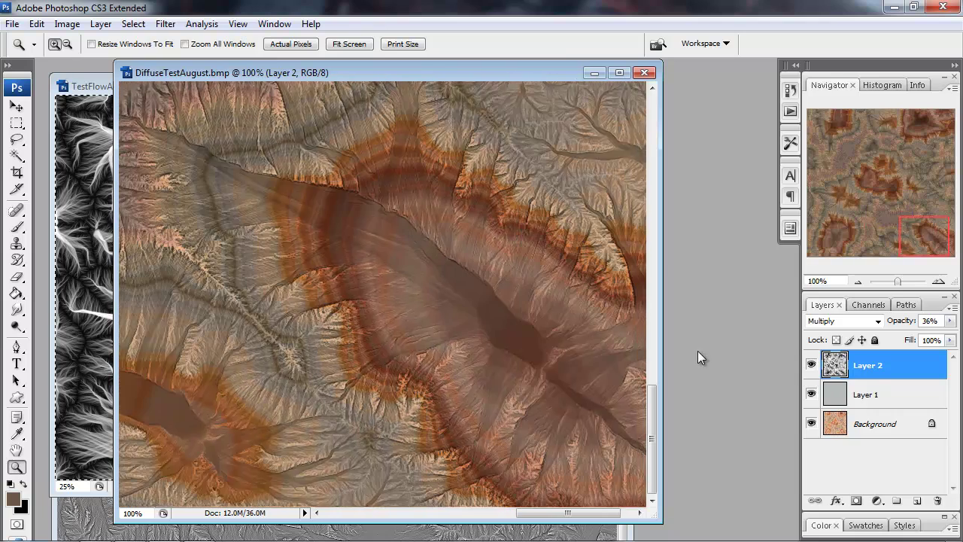
left_click(812, 367)
left_click(812, 366)
left_click(812, 366)
left_click(812, 366)
left_click_drag(362, 368, 563, 400)
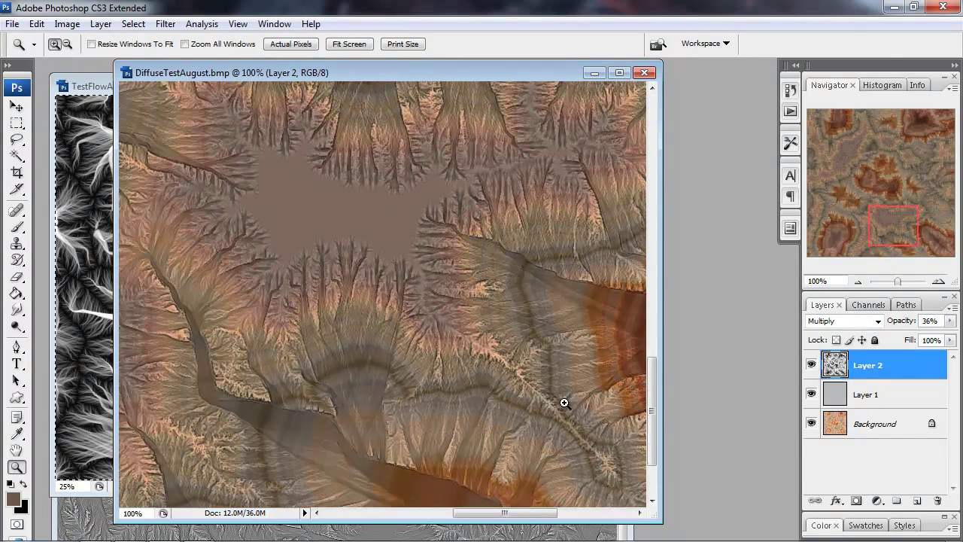
left_click(413, 335, "alt")
left_click_drag(464, 324, 522, 312)
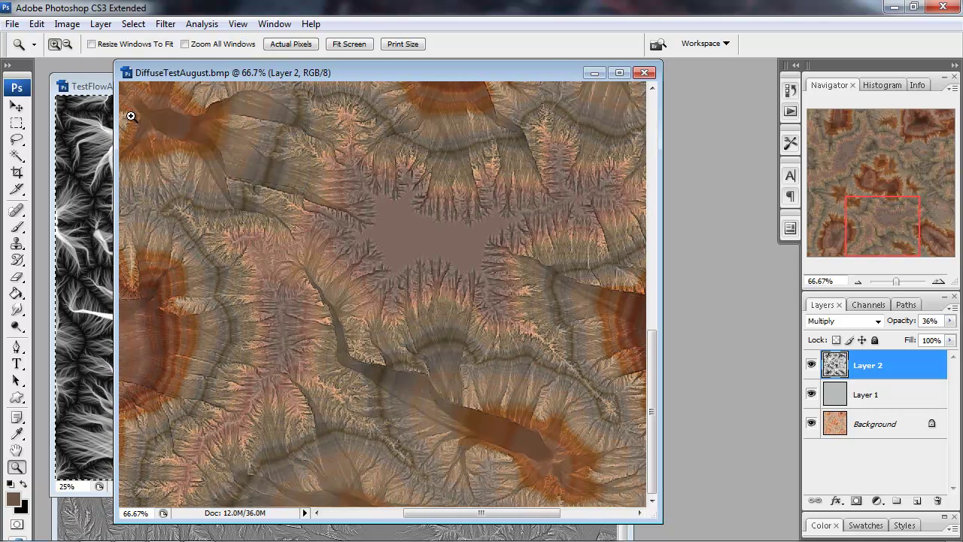
Apply a Selective Color adjustment to the flow map layer, setting Cyan to -8% for the Blacks
left_click(65, 24)
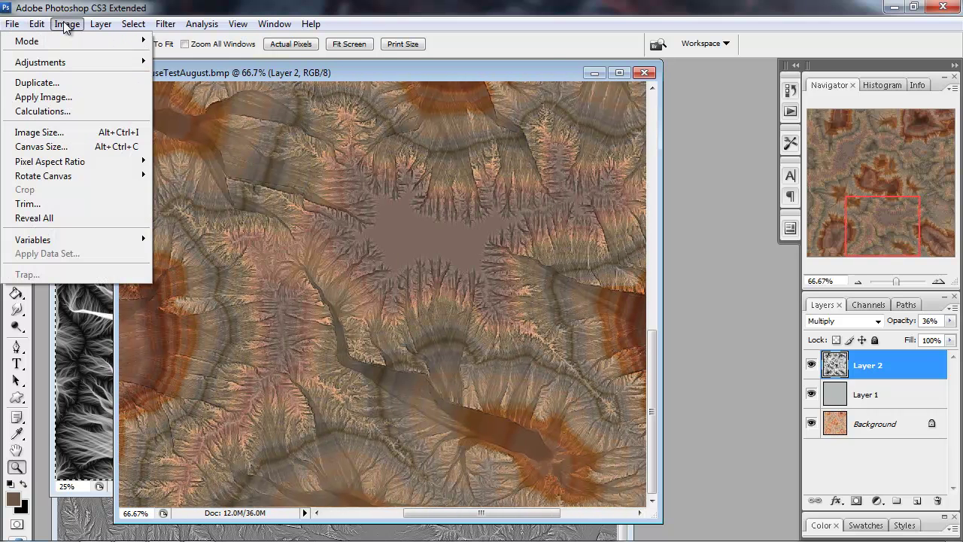
mouse_move(70, 63)
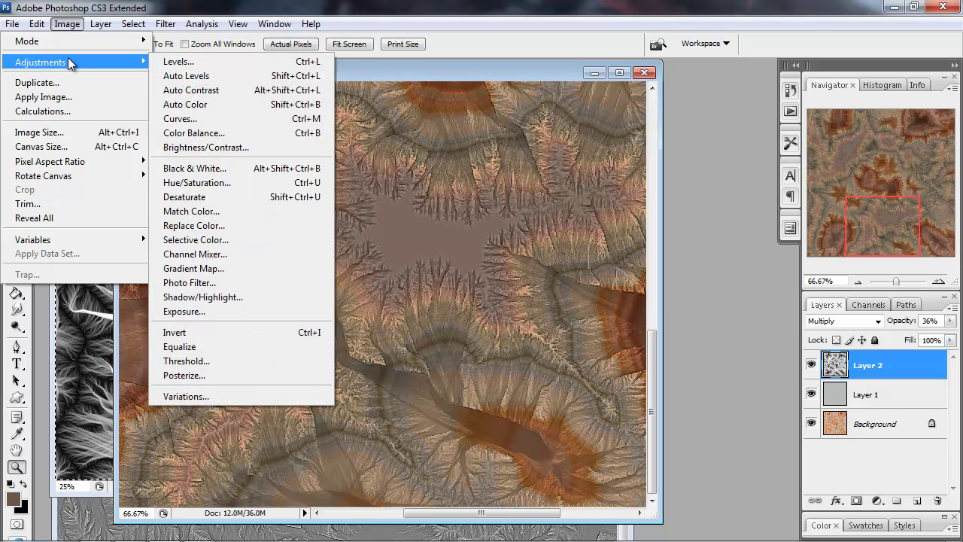
left_click(195, 240)
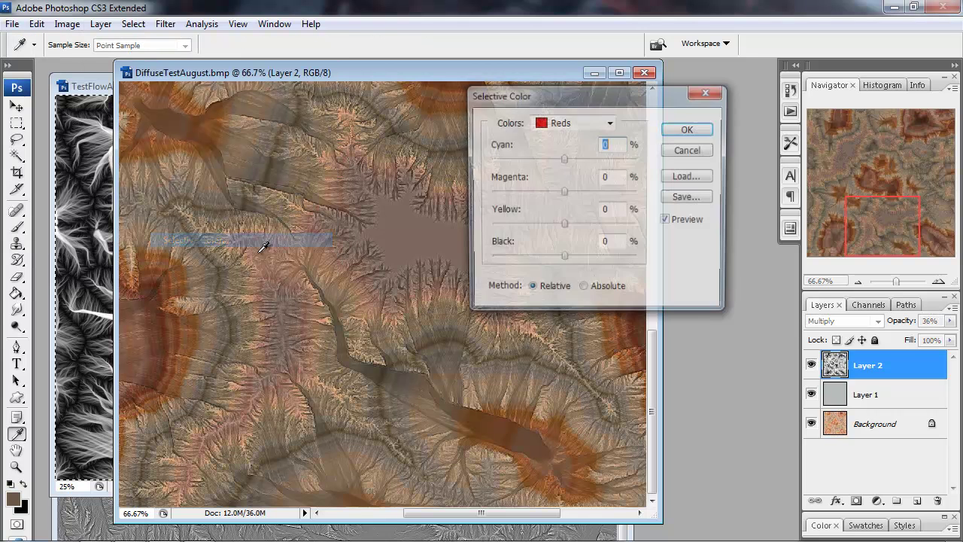
left_click(566, 124)
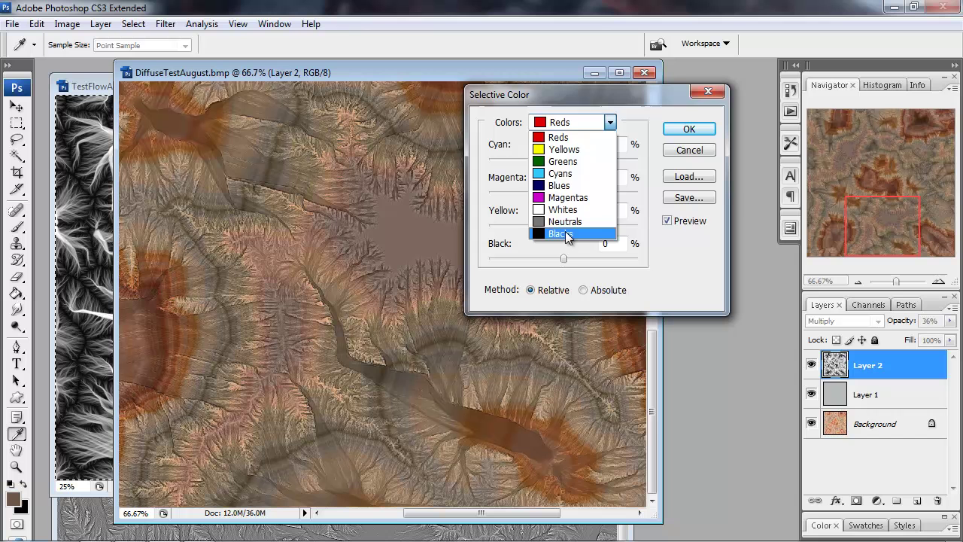
left_click(578, 234)
mouse_move(563, 158)
left_mouse_down()
mouse_move(544, 176)
mouse_move(497, 183)
mouse_move(548, 196)
mouse_move(562, 180)
mouse_move(553, 170)
mouse_move(596, 168)
mouse_move(557, 171)
left_mouse_up()
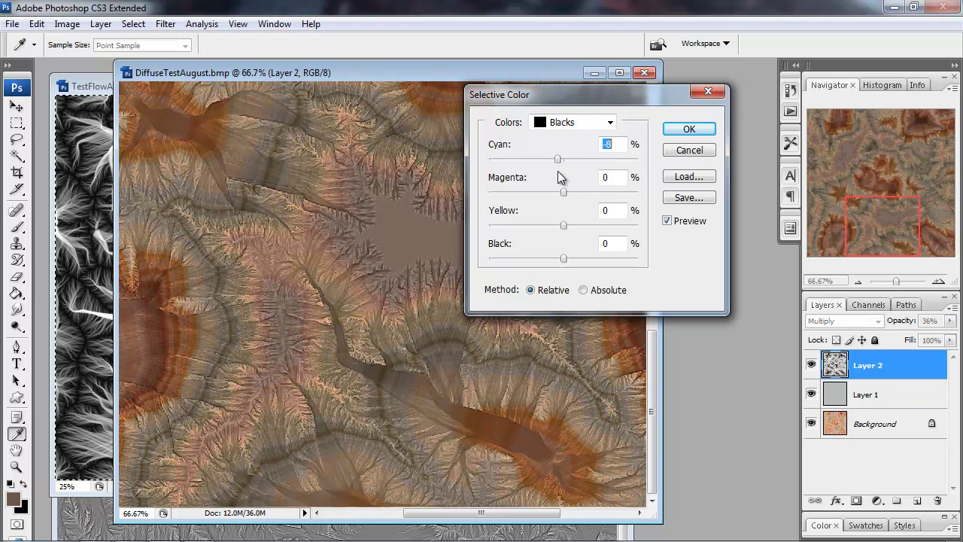
left_click(690, 129)
Examine the colour-adjusted texture, both in close detail and as a whole image
key("z")
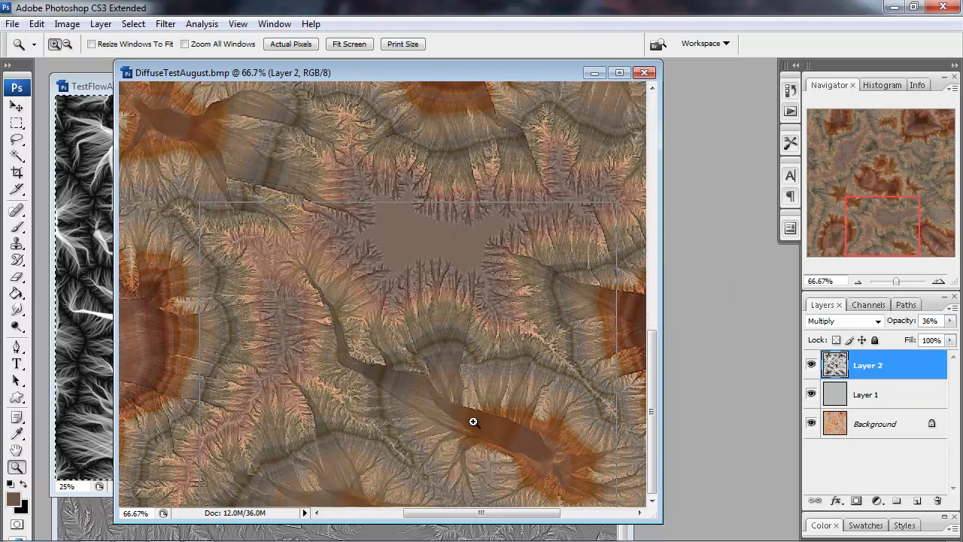
left_click(473, 422)
left_click(482, 420)
left_click_drag(570, 279, 540, 475)
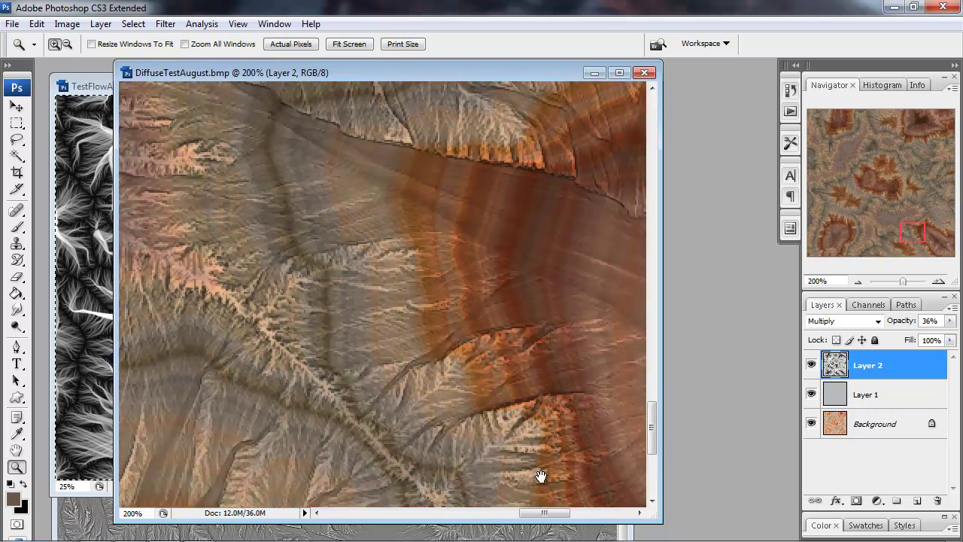
left_click(391, 316, "alt")
left_click(373, 290, "alt")
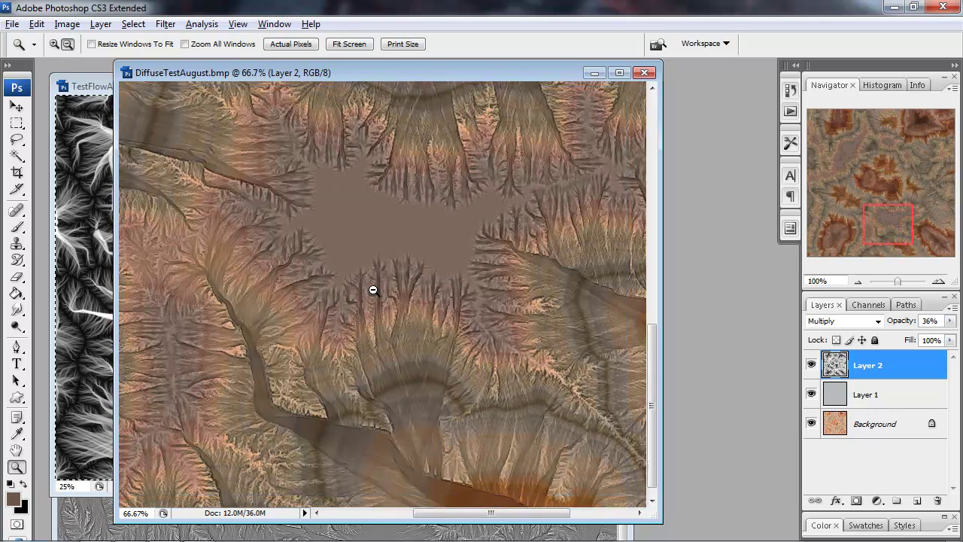
left_click(374, 290, "alt")
left_click(373, 290, "alt")
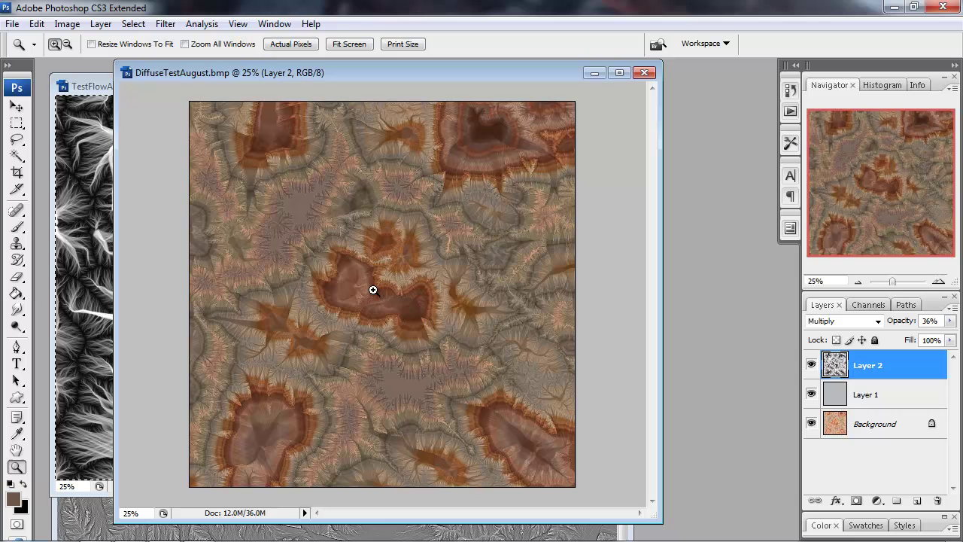
Rotate the whole DiffuseTestAugust canvas 90° clockwise
left_click(70, 25)
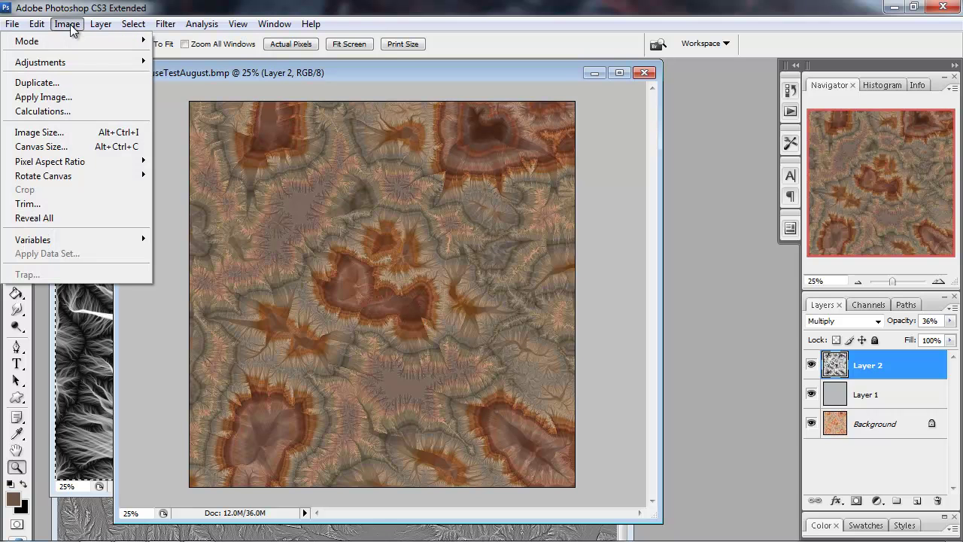
mouse_move(76, 172)
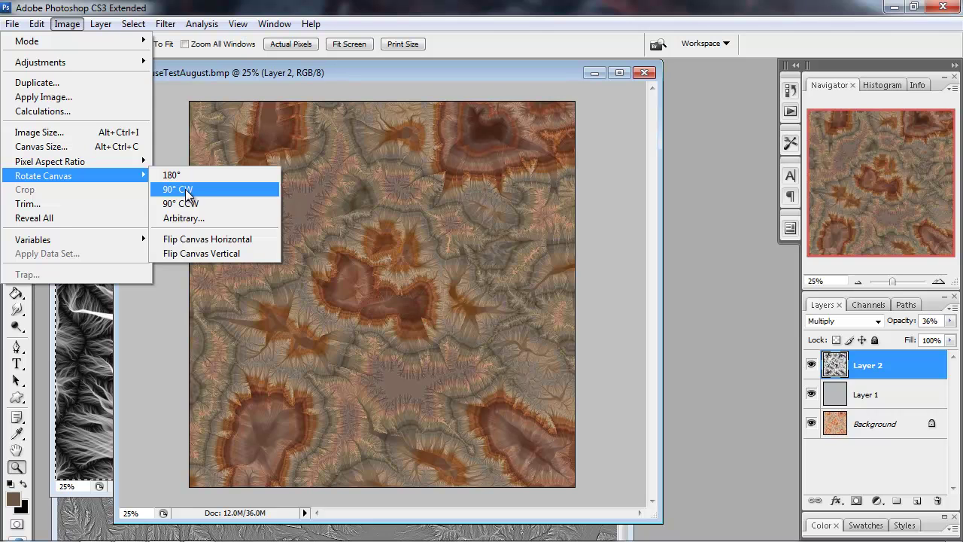
left_click(185, 189)
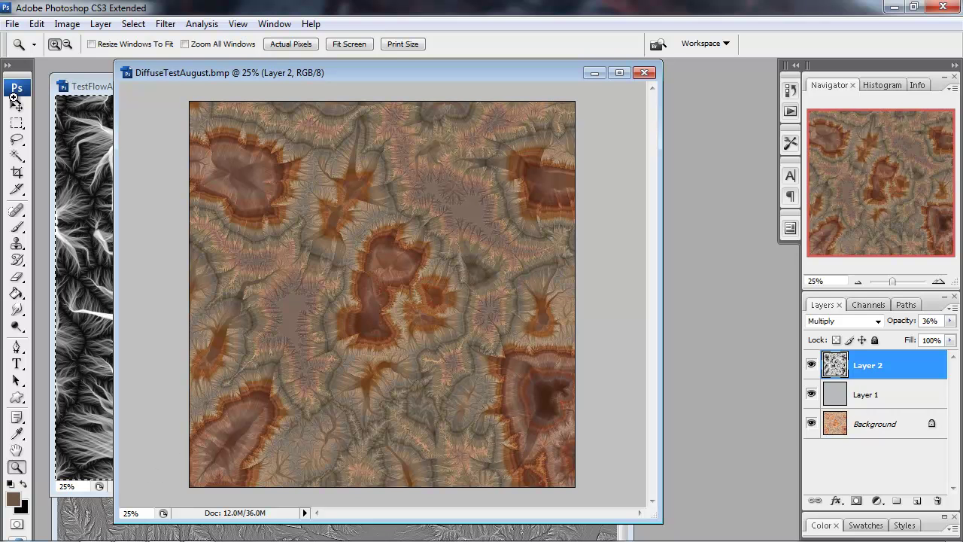
Save a copy of the blended texture as DiffuseFinal.bmp in BMP format in the TestTexturesAugust folder
left_click(12, 24)
left_click(42, 213)
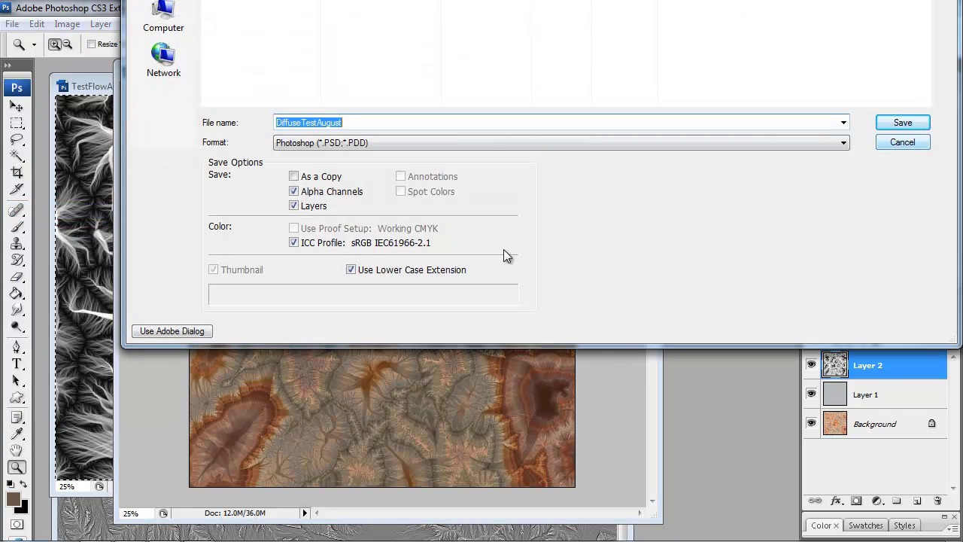
left_click(172, 331)
left_click(175, 323)
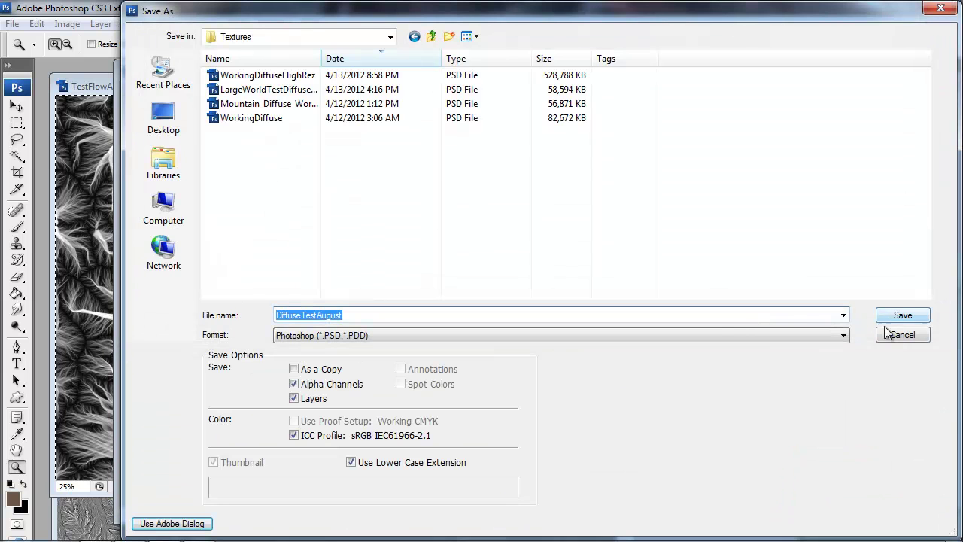
left_click(432, 36)
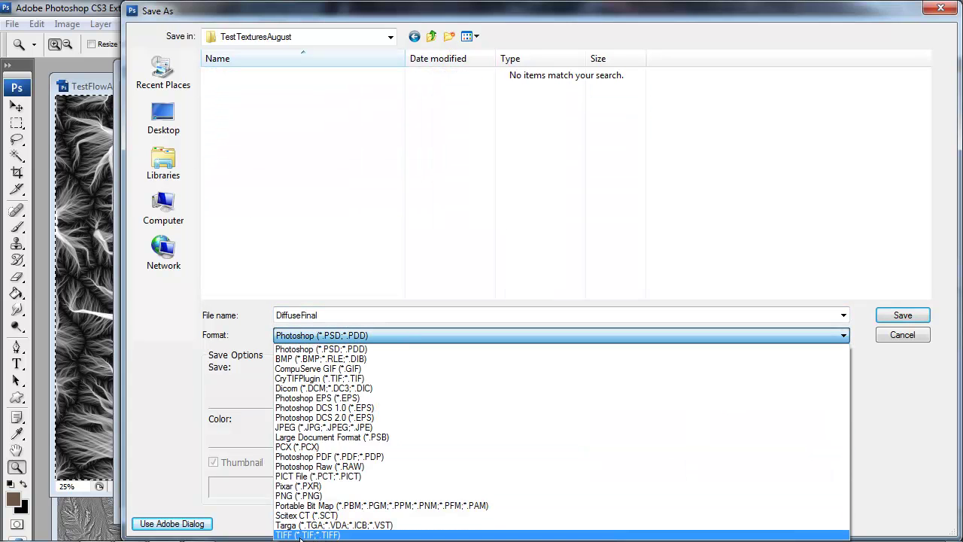
left_click(285, 359)
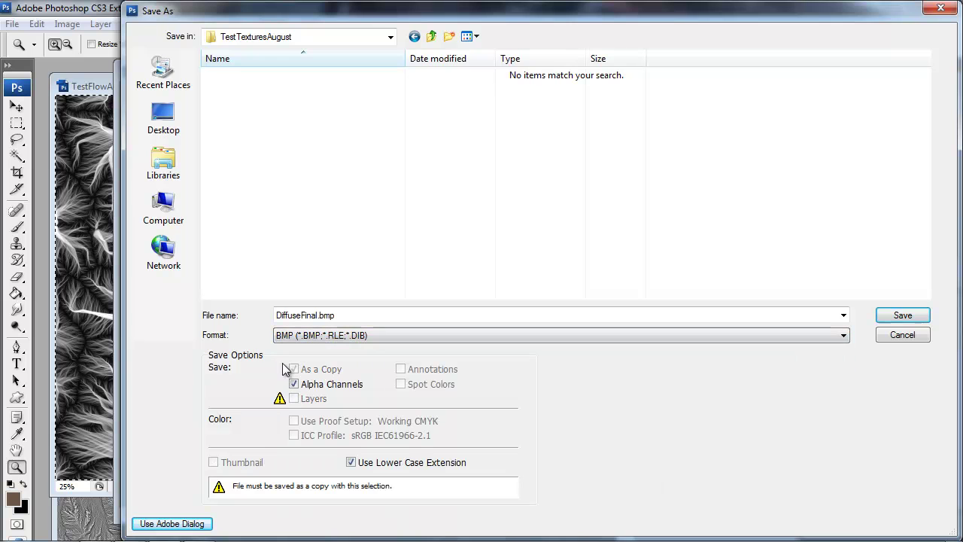
left_click(902, 316)
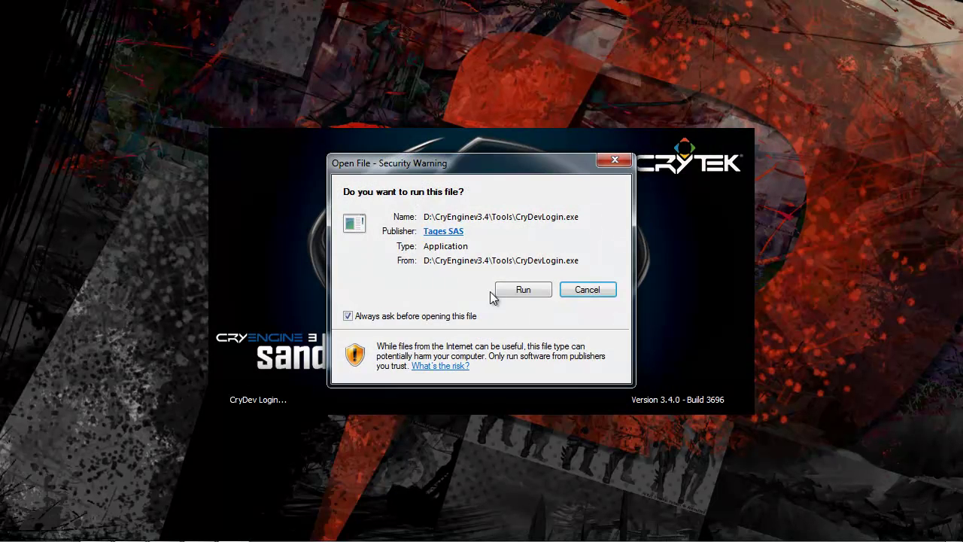
Start the CryENGINE 3 Sandbox editor, get through the CryDev login and fit its window to the screen
left_click(518, 288)
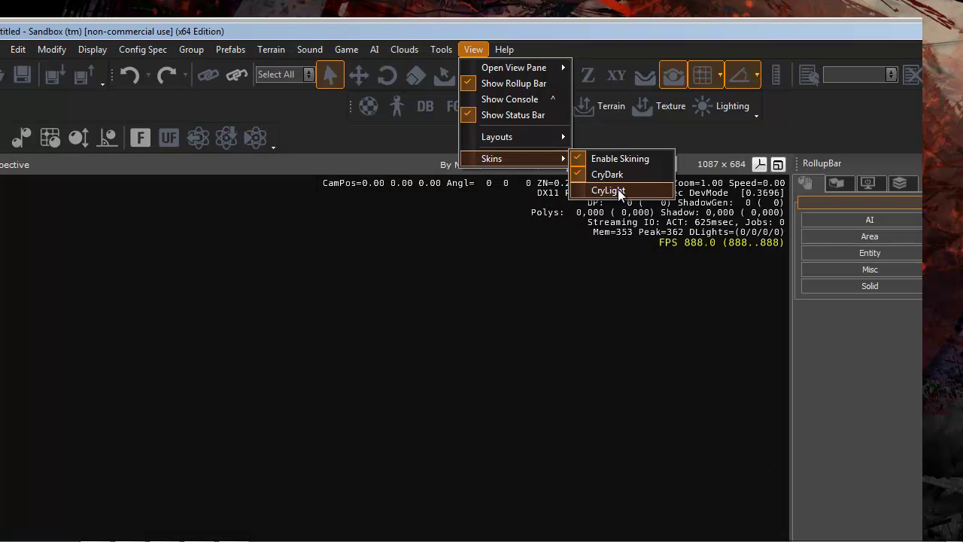
left_click(614, 189)
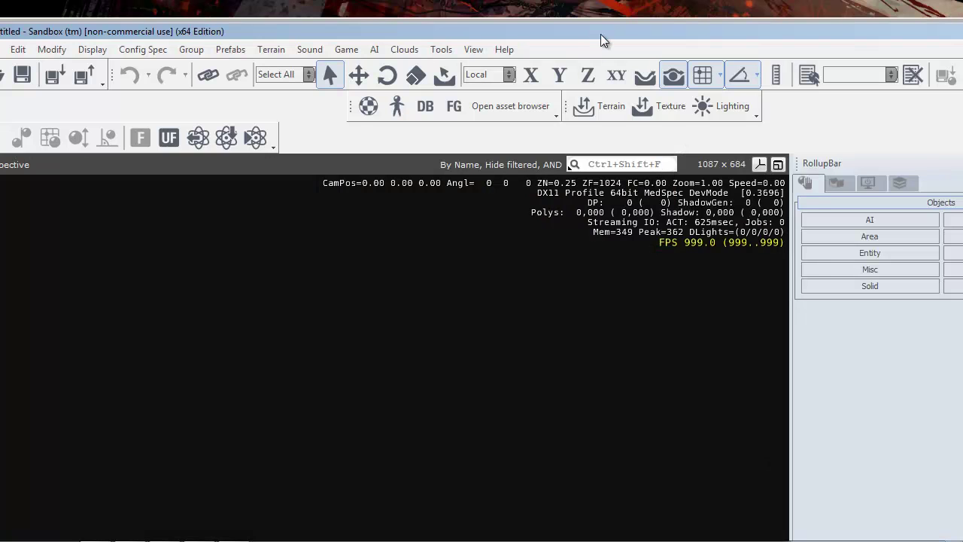
left_click_drag(600, 33, 267, 33)
left_click(743, 31)
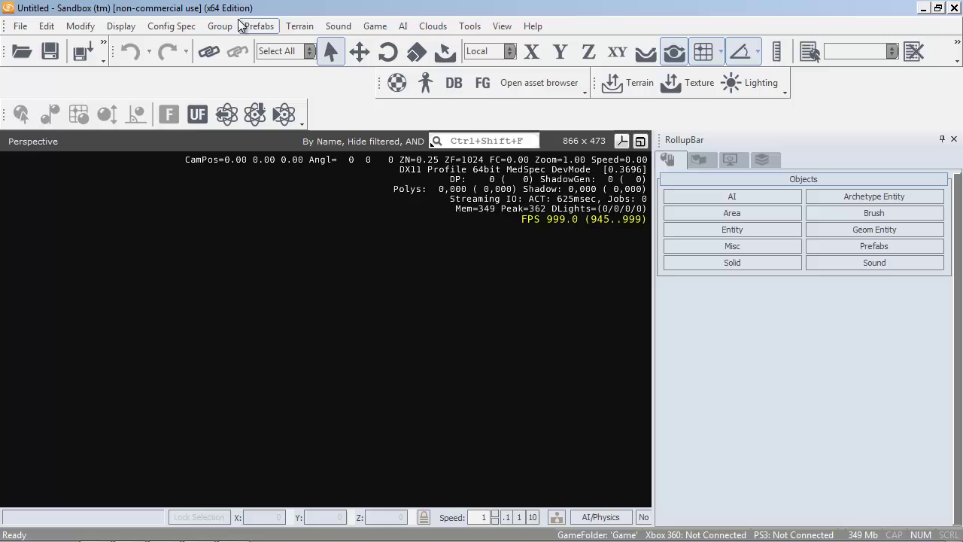
Switch the editor's skin to CryDark
left_click(496, 24)
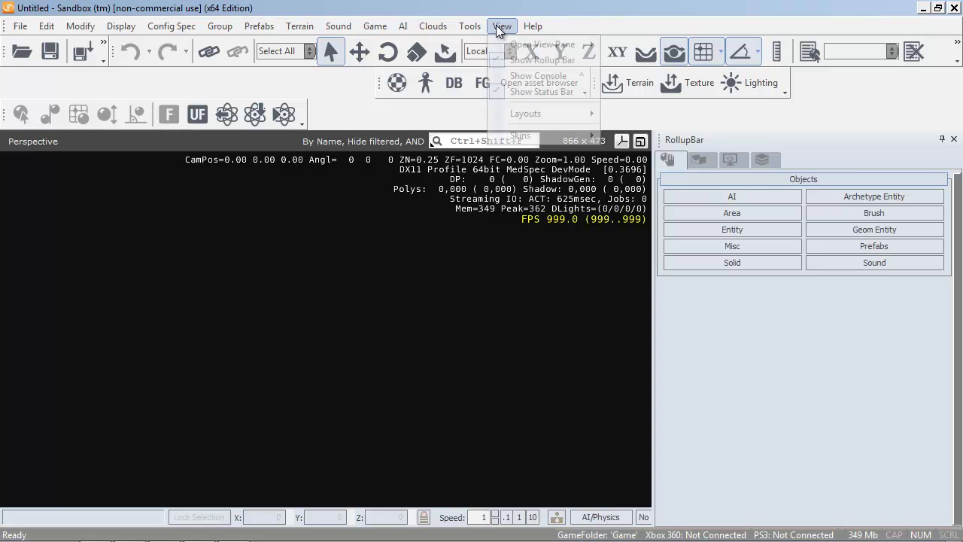
mouse_move(529, 134)
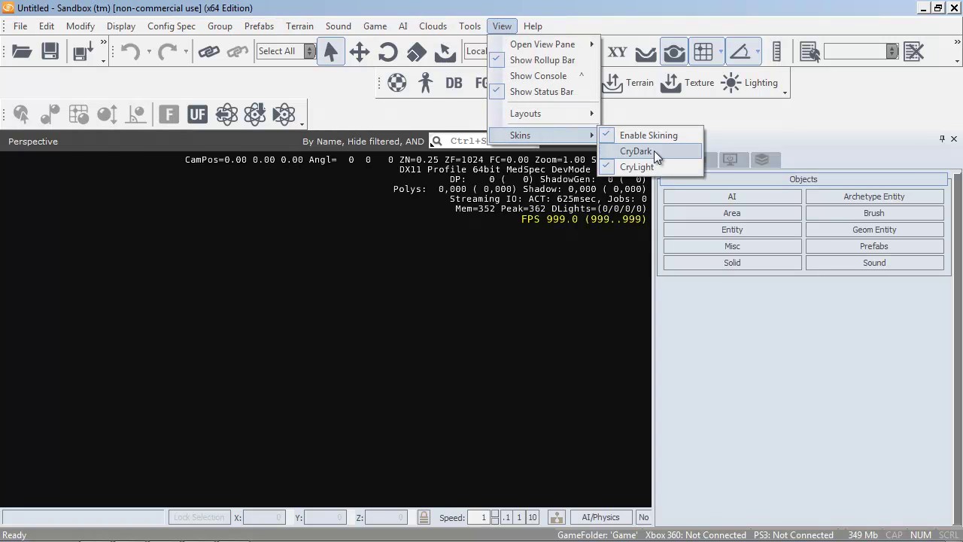
left_click(654, 150)
Set up a new level named AugustTerrainImport with a 2048x2048 heightmap resolution and 1 meter per unit
left_click(20, 27)
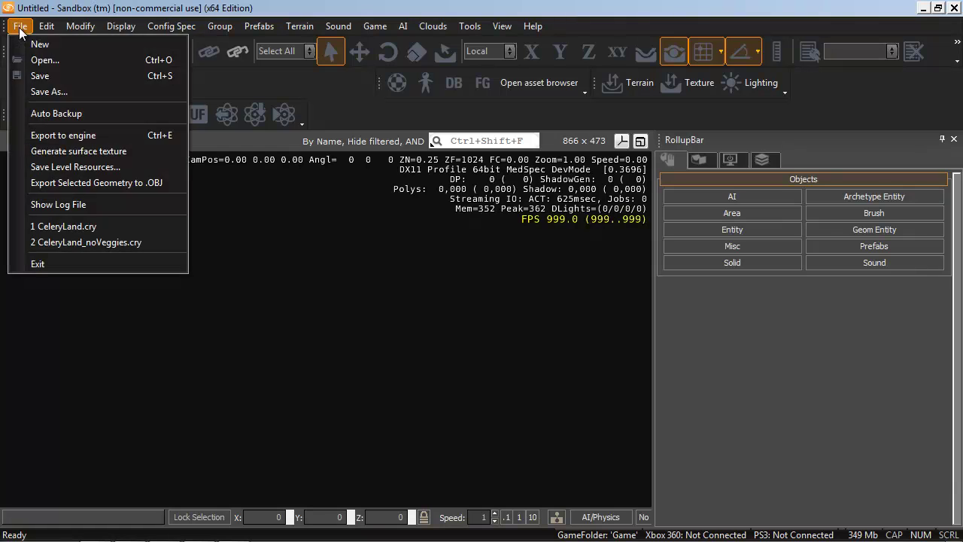
left_click(20, 25)
left_click(20, 26)
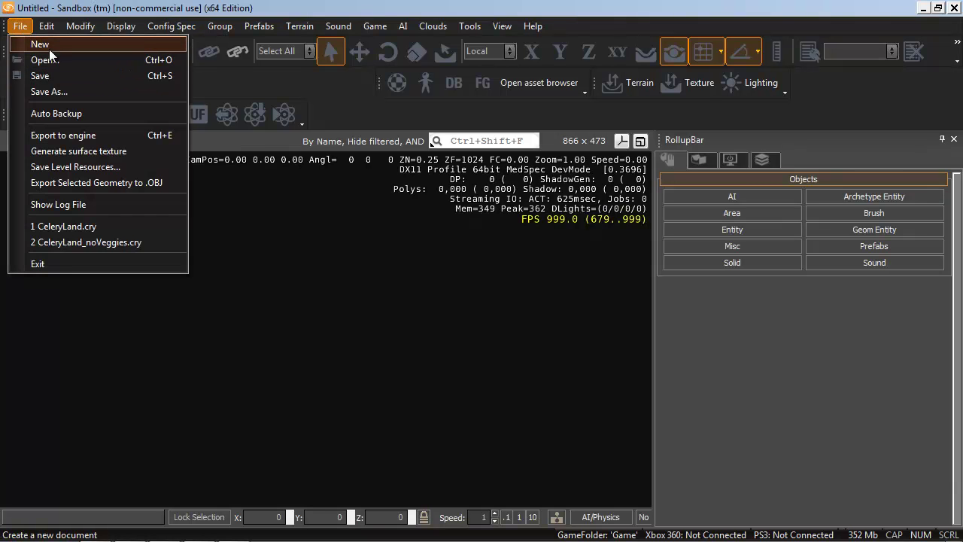
left_click(47, 46)
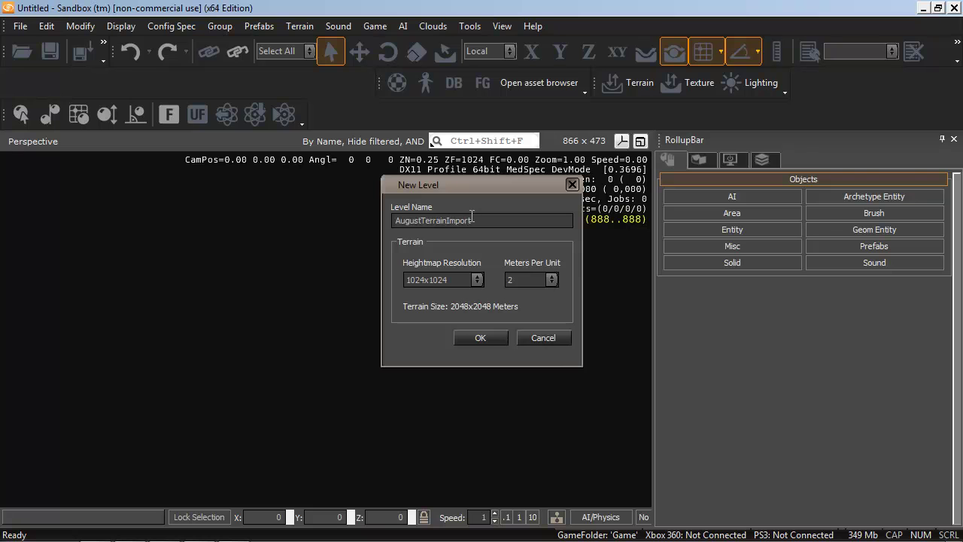
left_click(474, 279)
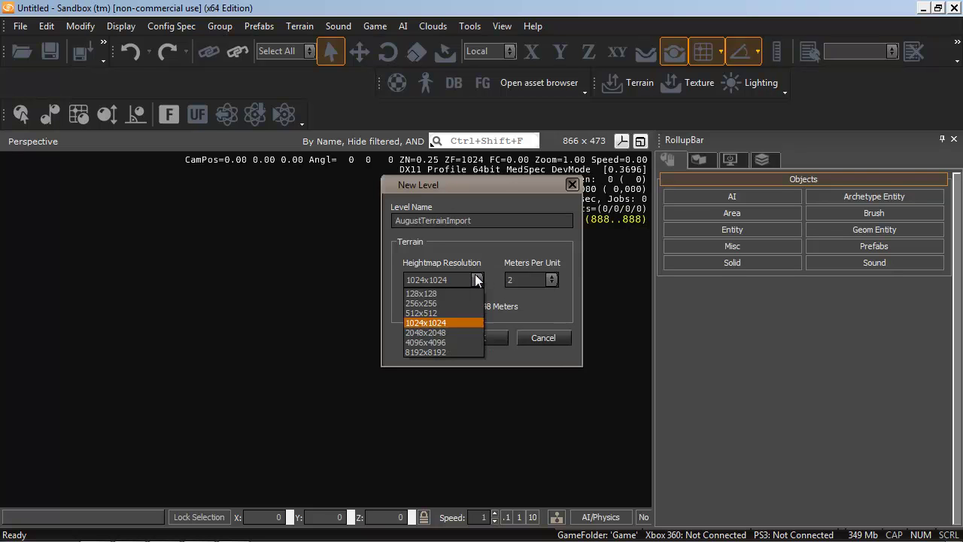
left_click(431, 334)
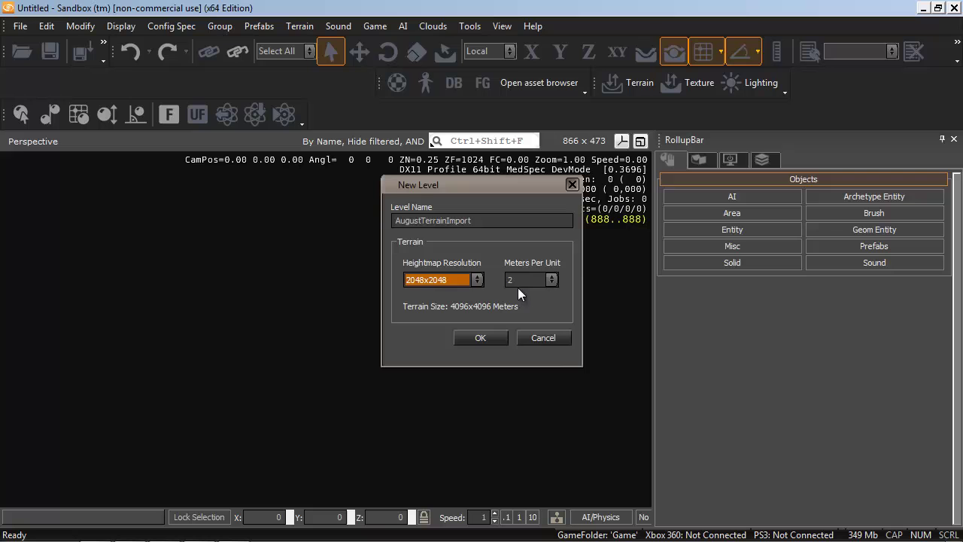
left_click(552, 280)
left_click(538, 294)
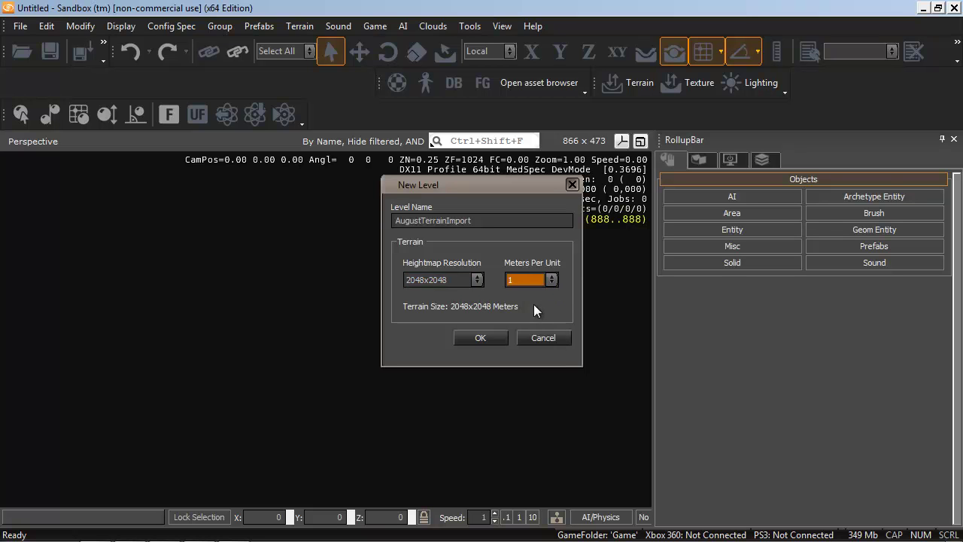
left_click(482, 339)
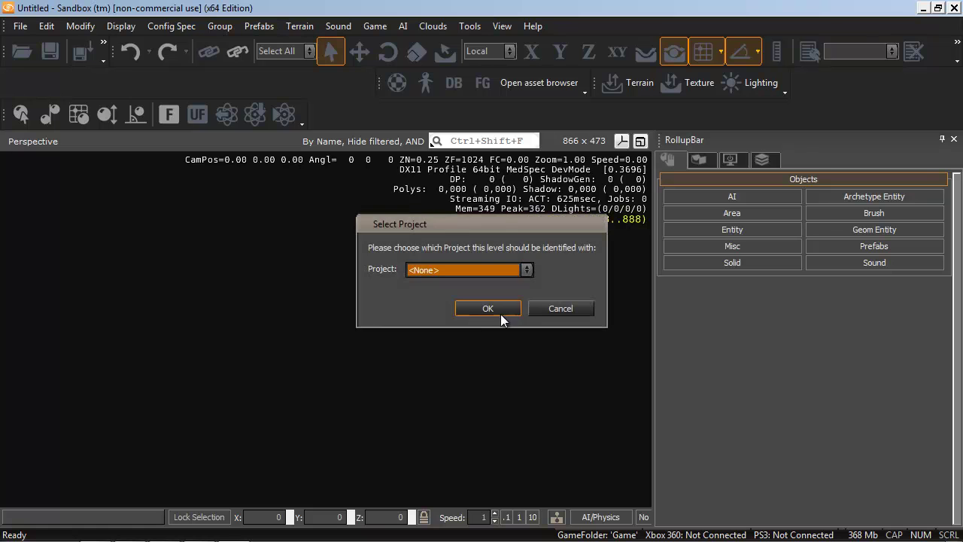
Choose the project the new level is identified with and generate the level
left_click(527, 272)
left_click(464, 291)
left_click(470, 307)
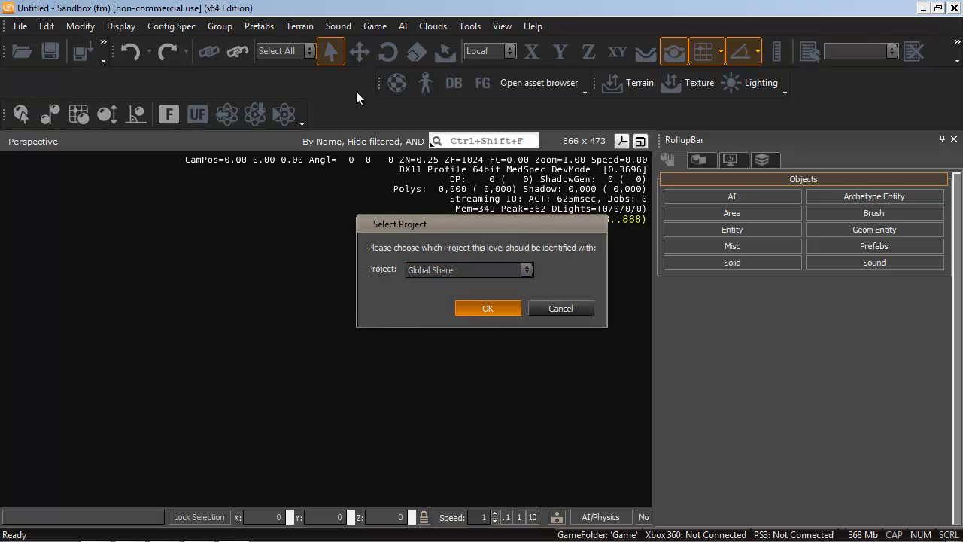
Open the Terrain Editor for the new level and place its window clear for editing the heightmap
left_click(307, 27)
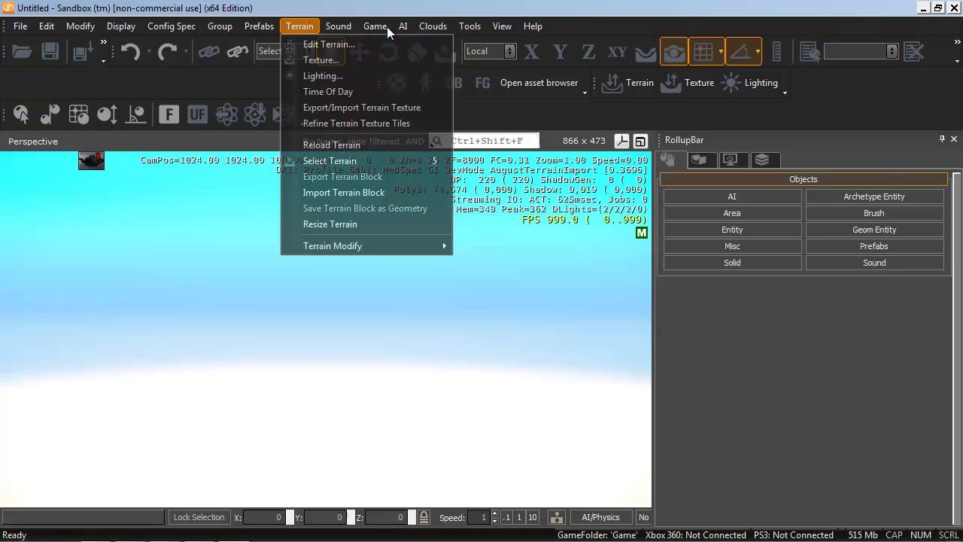
left_click(430, 28)
right_click_drag(428, 341, 416, 323)
key("w")
key("w")
left_click(299, 26)
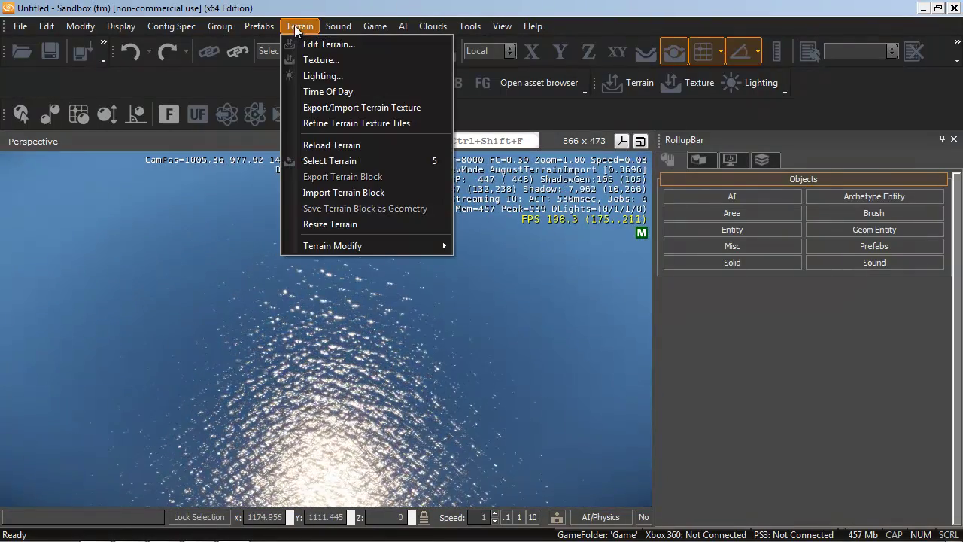
left_click(317, 43)
left_click_drag(355, 86, 503, 26)
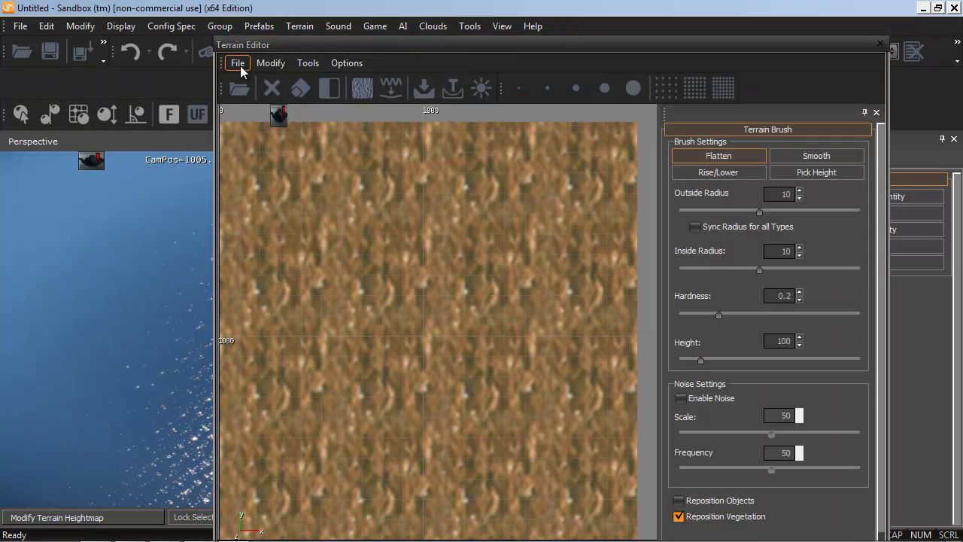
Import HeightTesterAugust.pgm from the Textures folder as the level's heightmap and look over the imported terrain
left_click(239, 67)
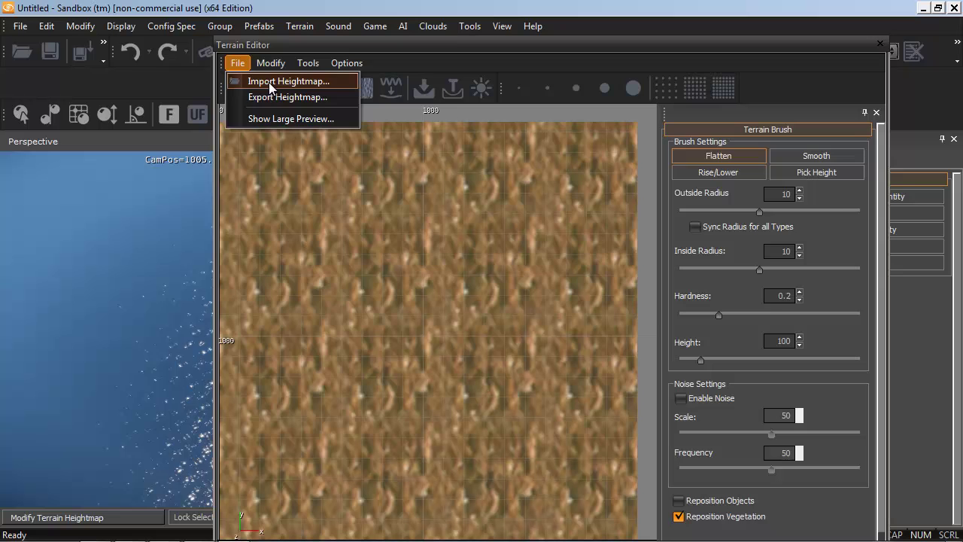
left_click(270, 82)
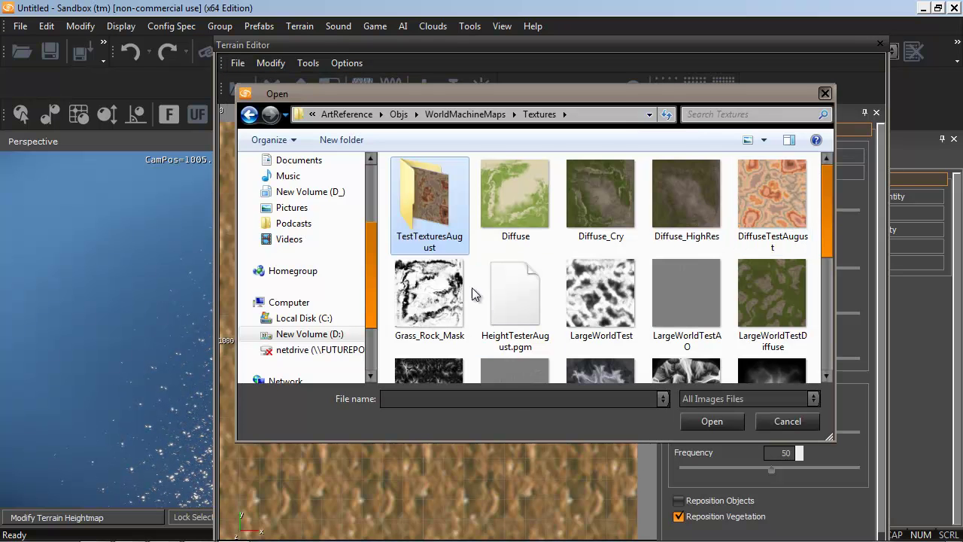
left_click(506, 283)
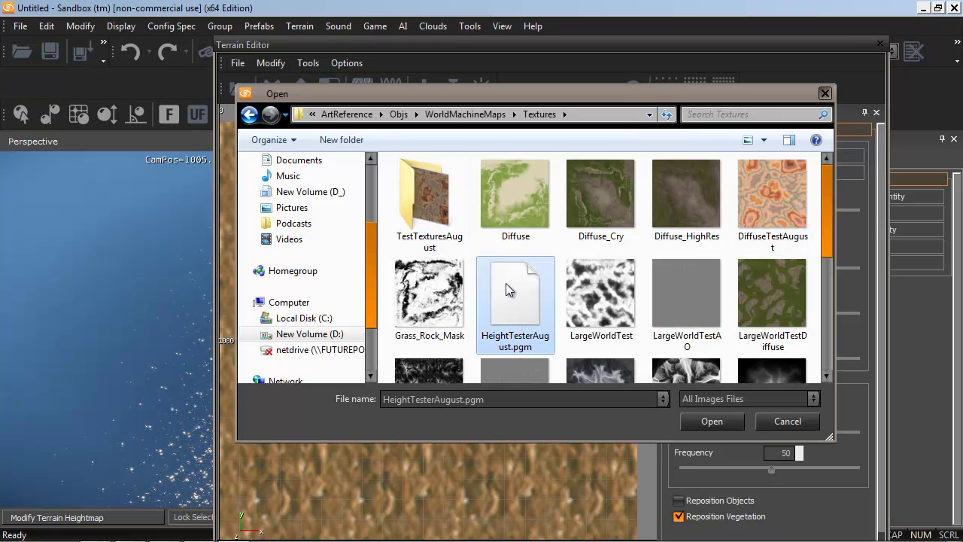
left_click(709, 420)
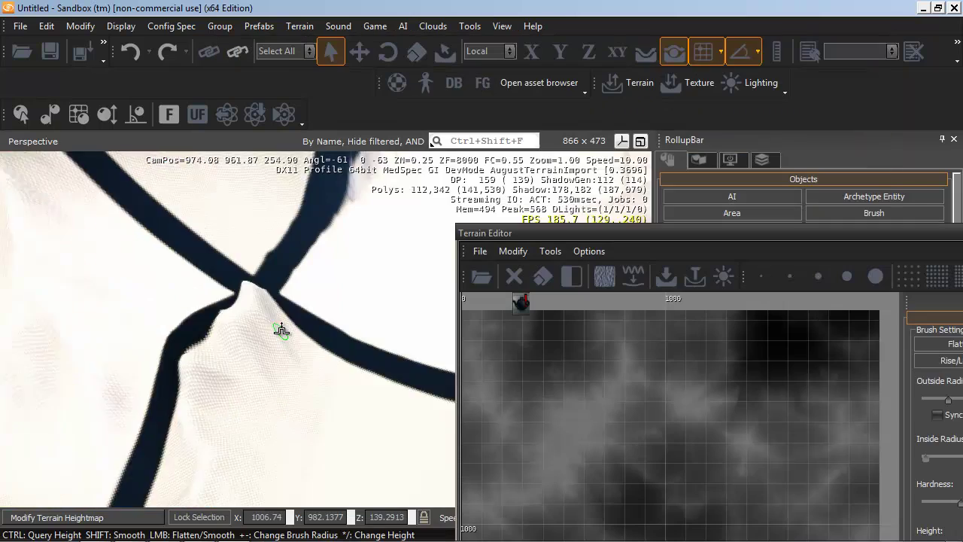
key("s")
mouse_move(283, 329)
right_mouse_down()
mouse_move(276, 337)
mouse_move(288, 344)
mouse_move(275, 331)
mouse_move(284, 326)
mouse_move(288, 340)
right_mouse_up()
key("s")
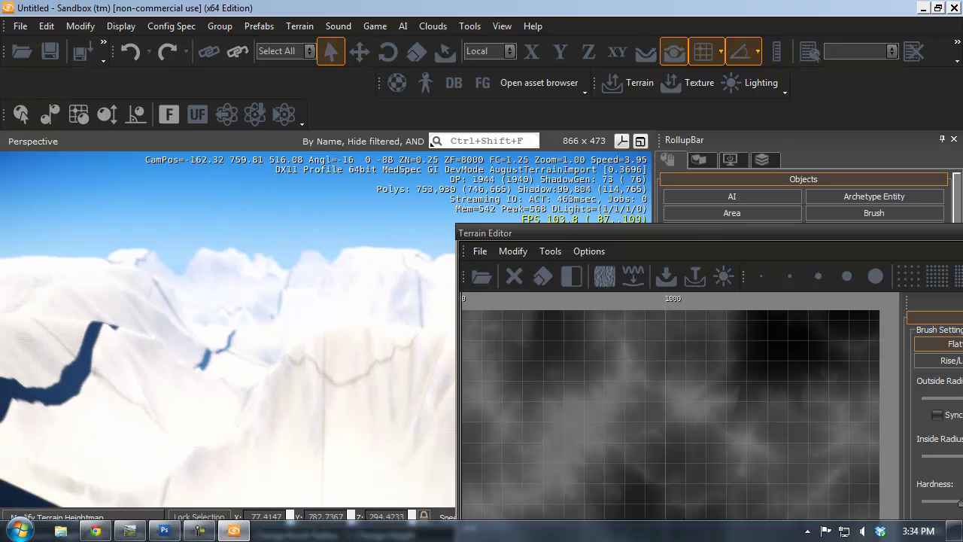
Switch to World Machine and examine the Erosion device's terrain in 3D from a low angle to judge its relief
left_click(129, 531)
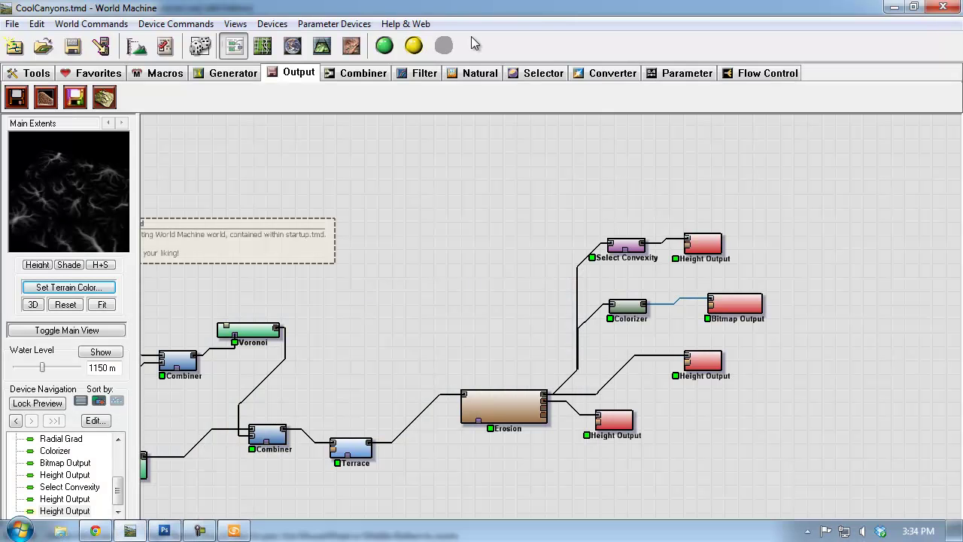
left_click(325, 47)
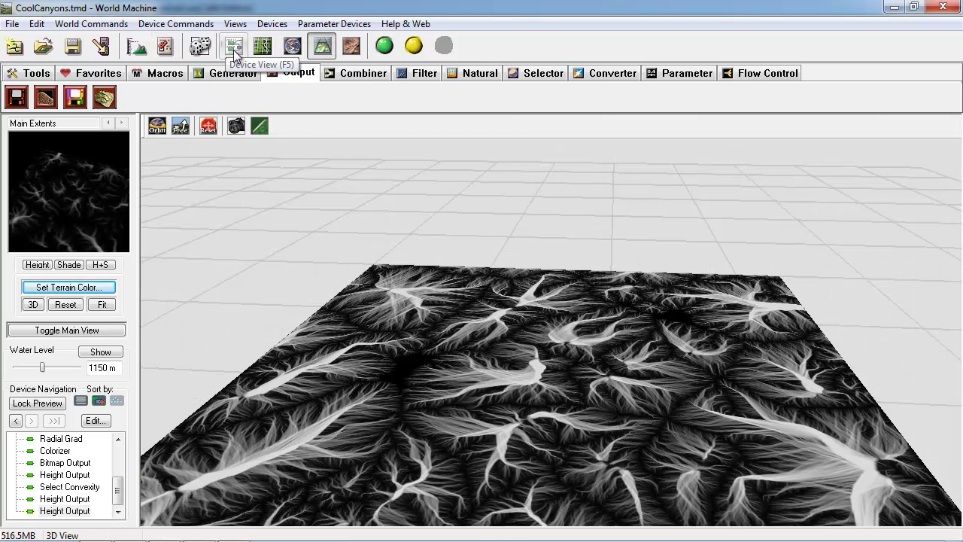
left_click(226, 48)
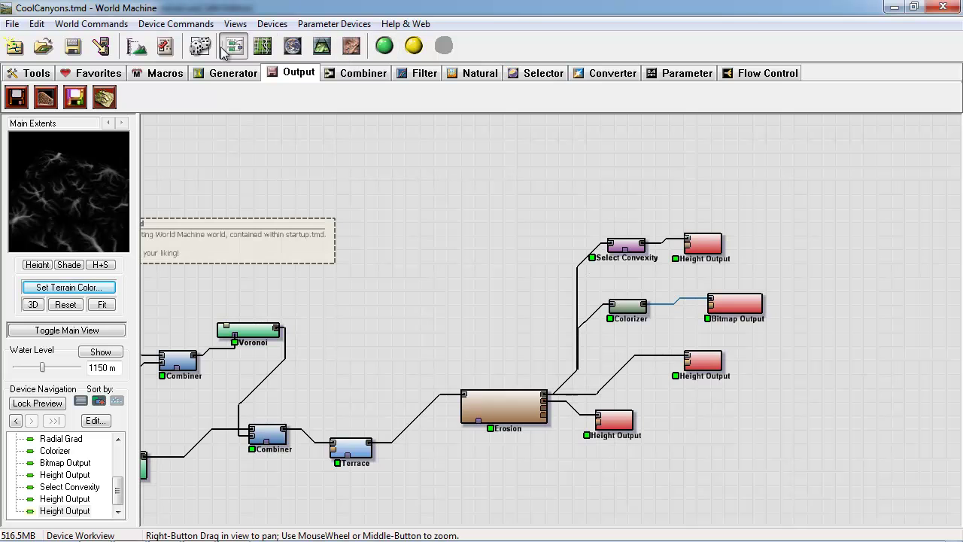
left_click(519, 406)
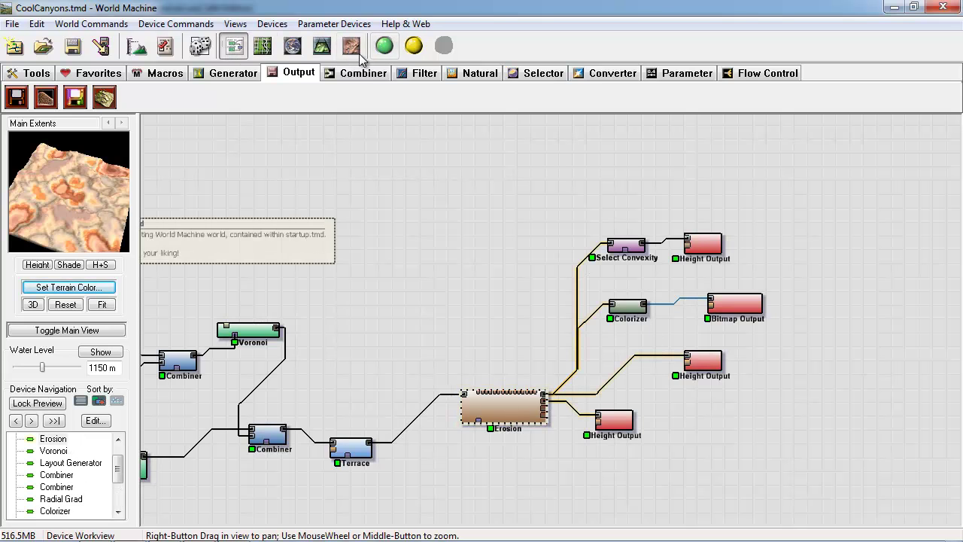
left_click(322, 46)
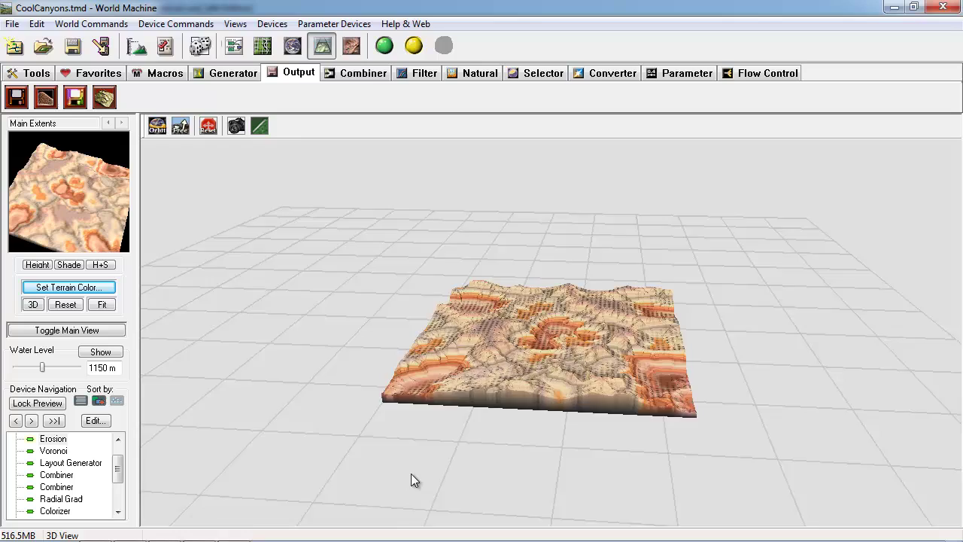
right_click_drag(411, 473, 415, 423)
left_click_drag(416, 423, 450, 386)
right_click_drag(451, 387, 408, 322)
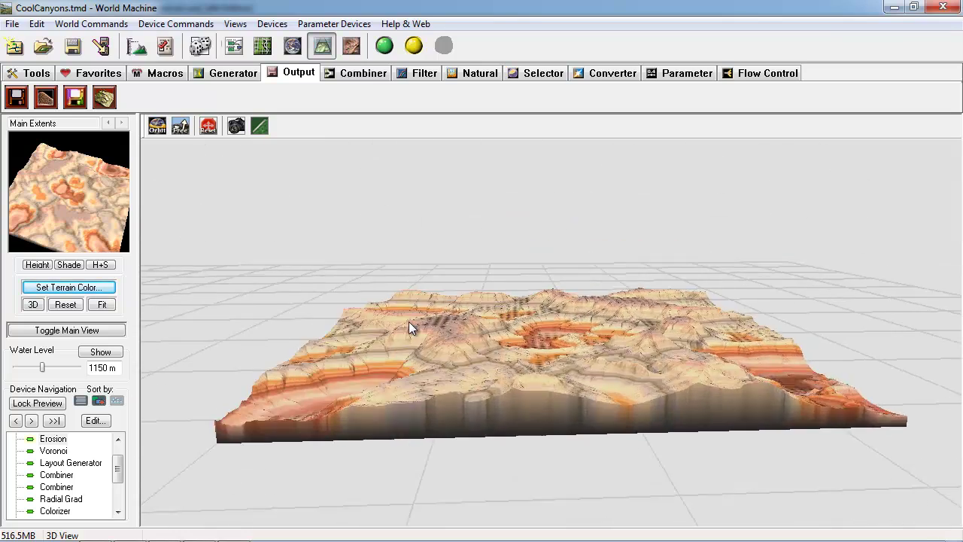
left_click_drag(408, 321, 437, 317)
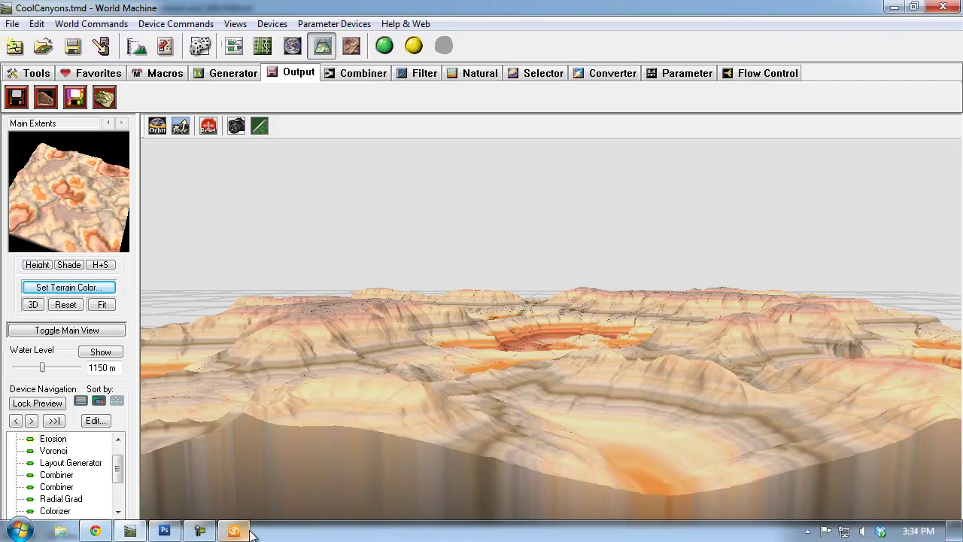
Switch to CryENGINE Sandbox and set the maximum terrain height to 600 in the Terrain Editor
left_click(248, 531)
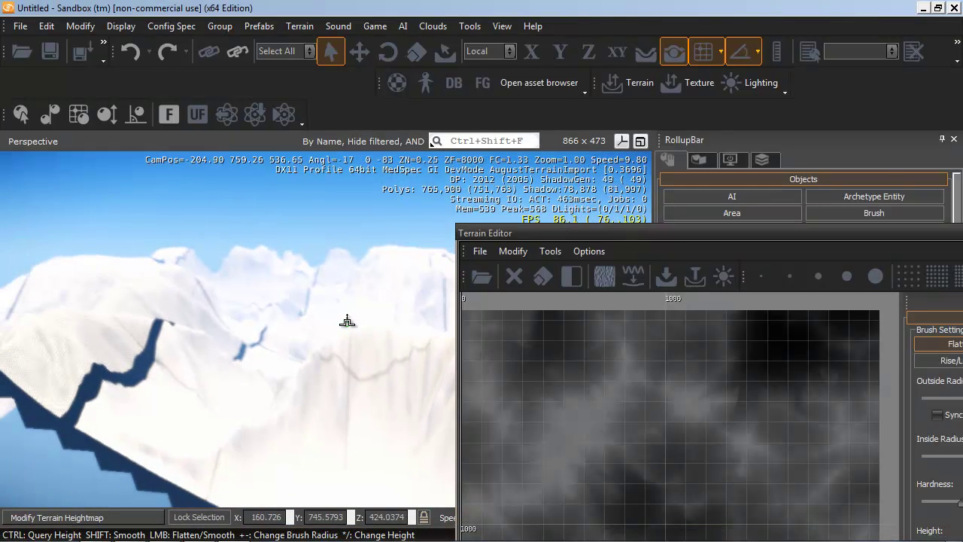
left_click_drag(540, 234, 547, 176)
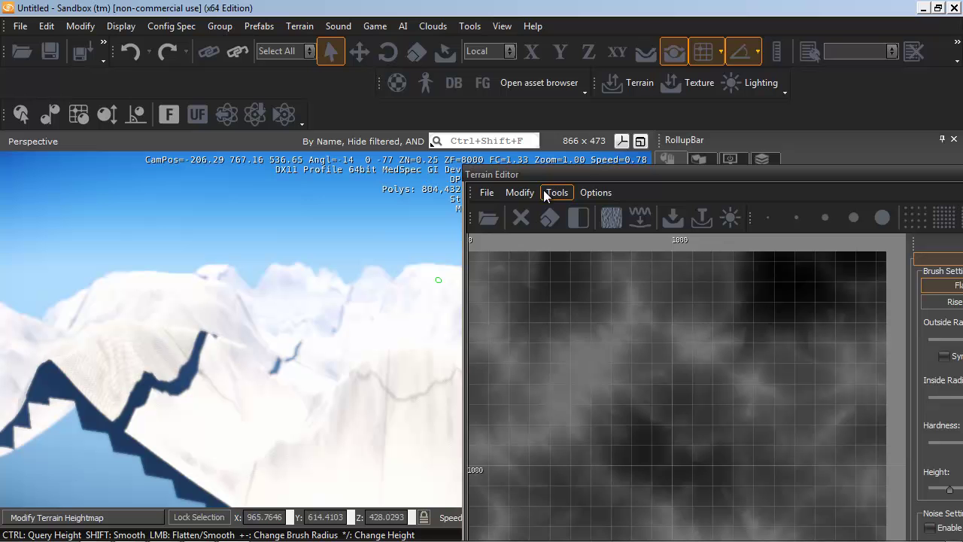
left_click(509, 198)
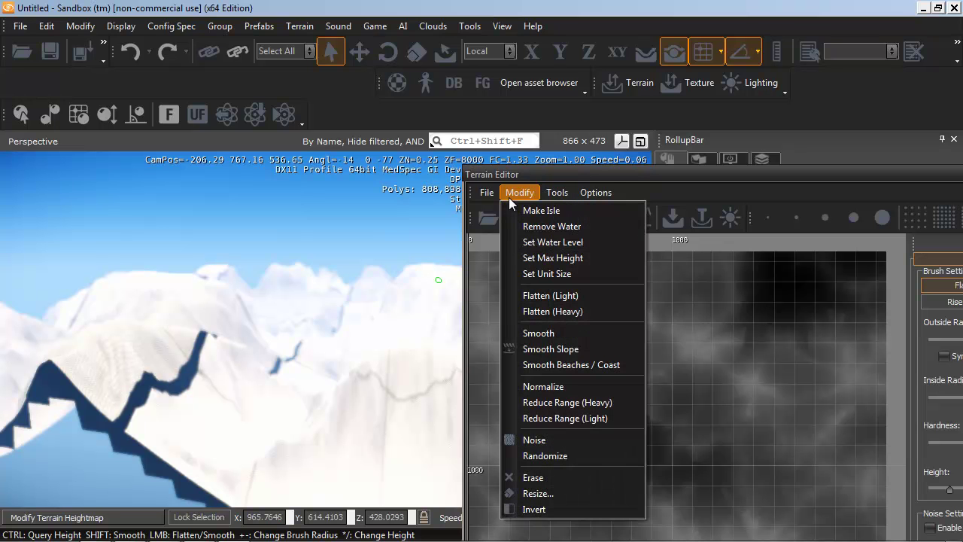
left_click(541, 258)
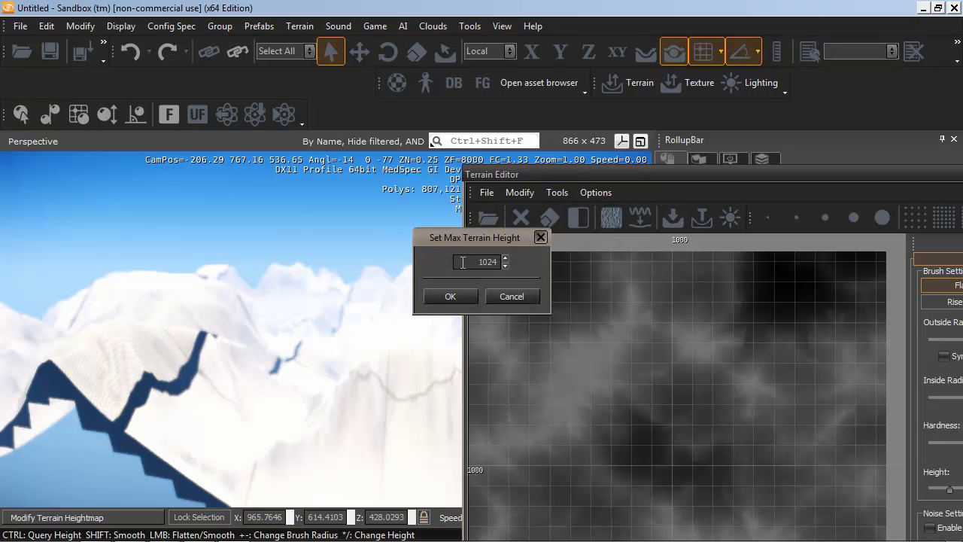
type("600")
left_click(462, 294)
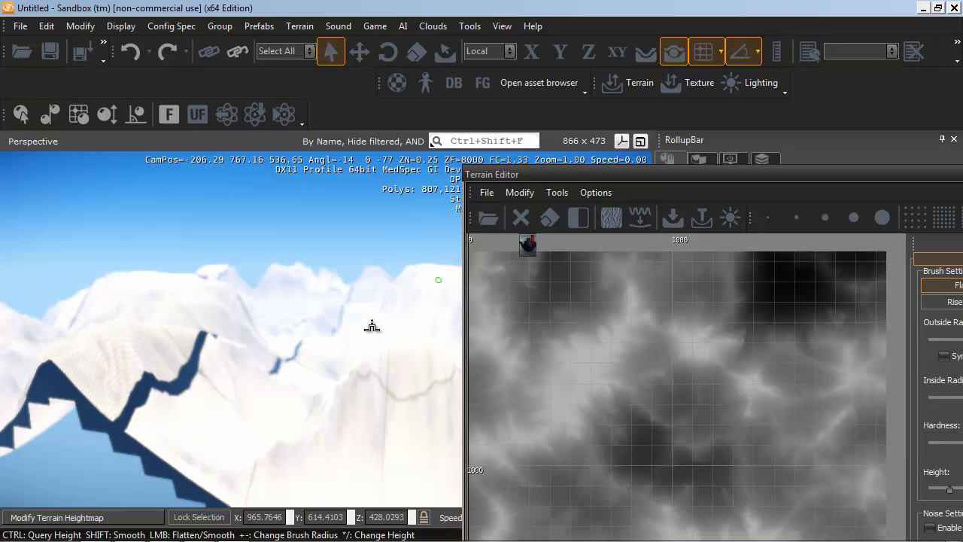
Import HeightTesterAugust.pgm again as the level's heightmap and look over the rescaled terrain
right_click_drag(320, 334, 325, 335)
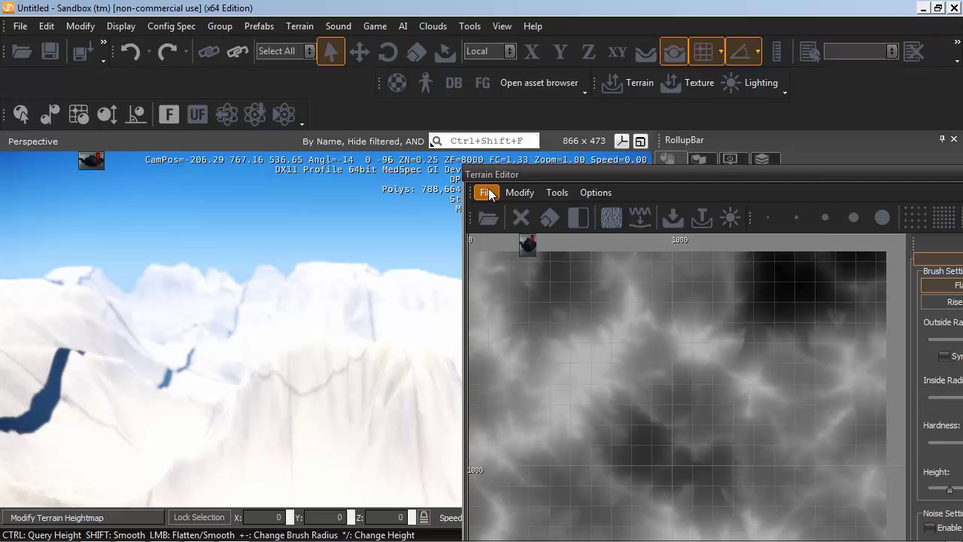
left_click(488, 193)
left_click(506, 211)
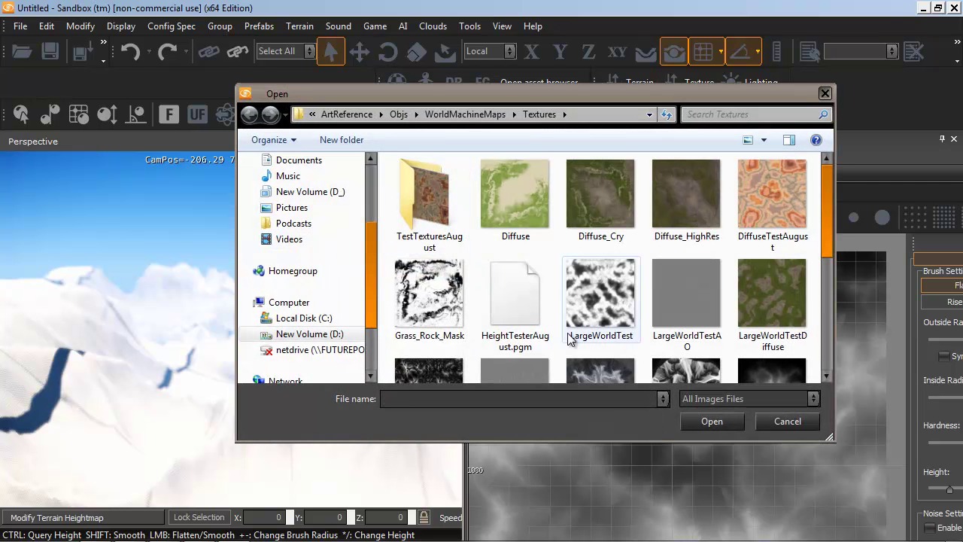
left_click(485, 295)
left_click(704, 421)
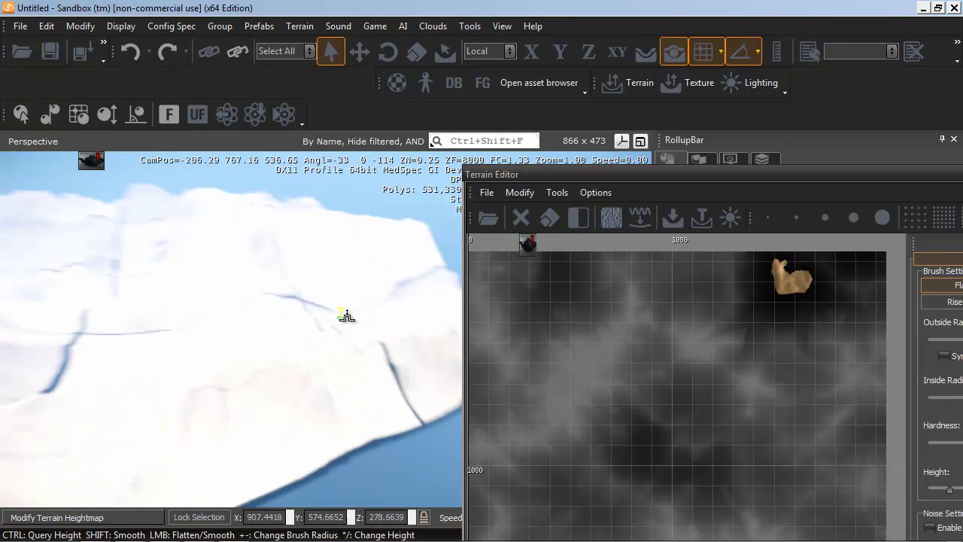
key("w")
right_click_drag(340, 315, 339, 312)
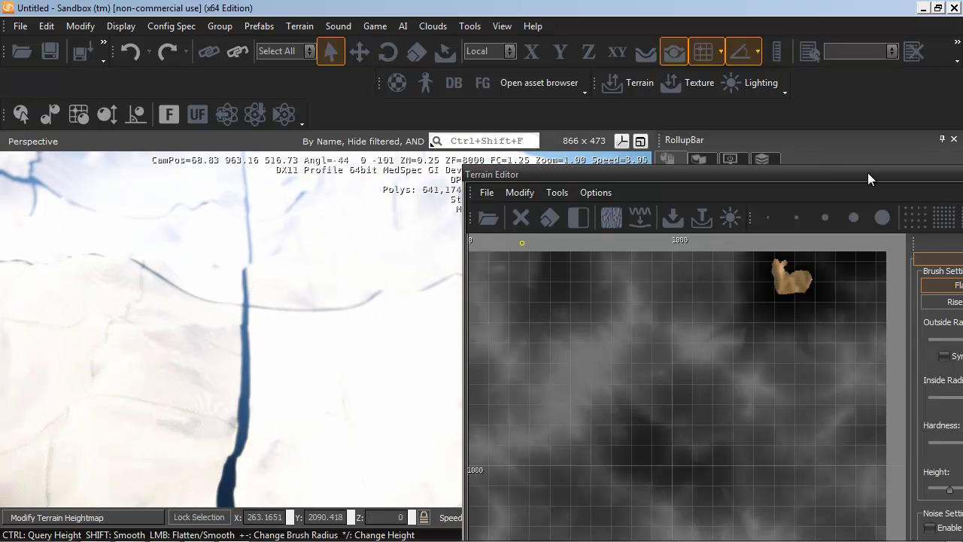
Close the Terrain Editor and start changing the terrain tiles' resolution in the Layer Painter
left_click_drag(868, 173, 576, 171)
left_click(838, 172)
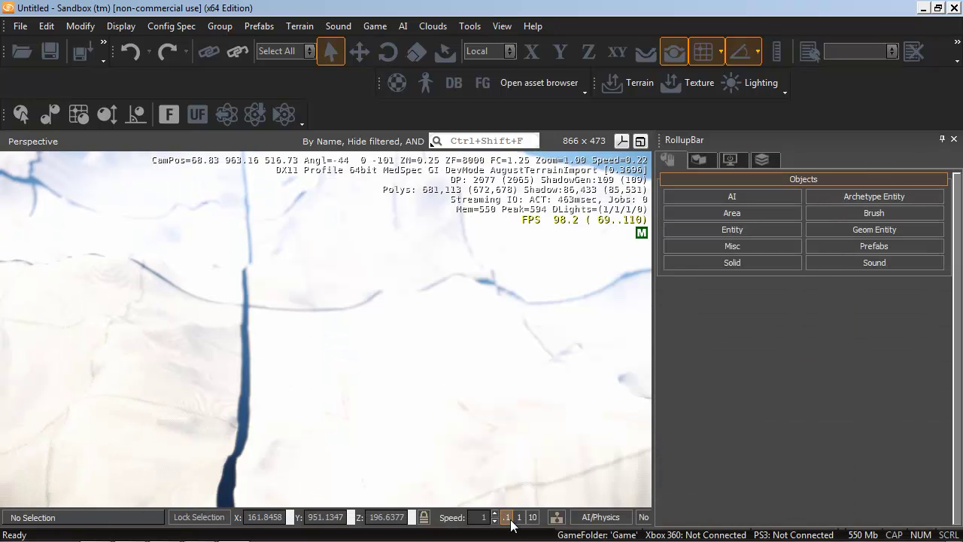
left_click(301, 27)
left_click(305, 27)
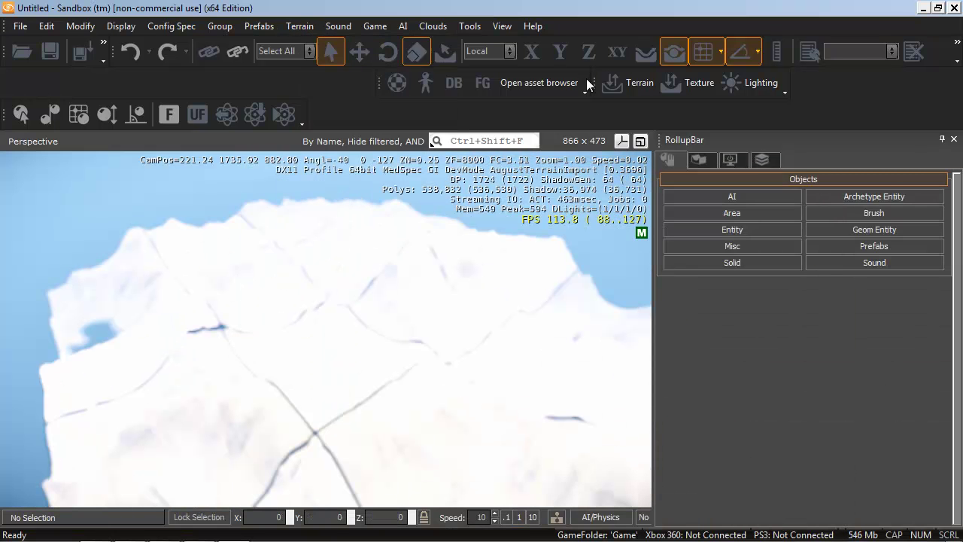
left_click(701, 160)
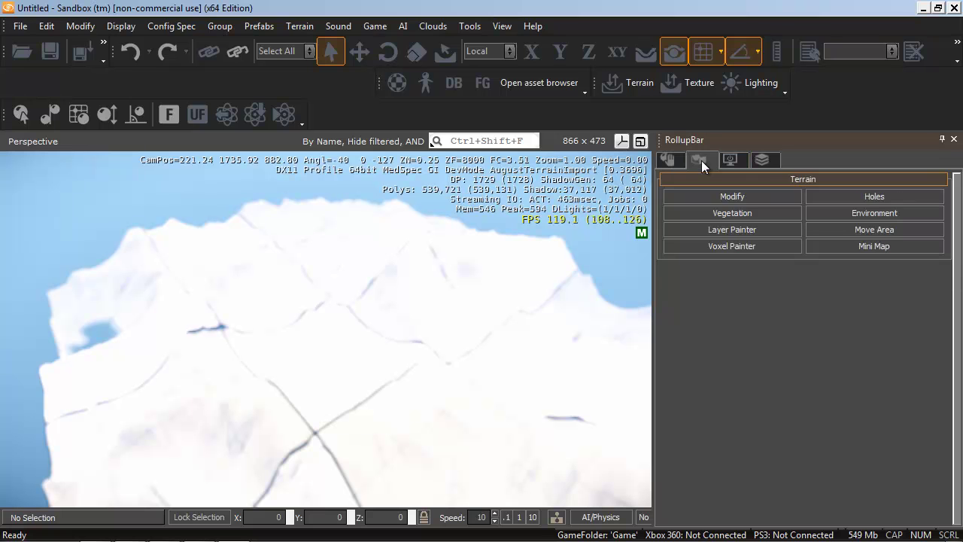
left_click(710, 228)
left_click_drag(873, 480, 869, 41)
left_click(784, 463)
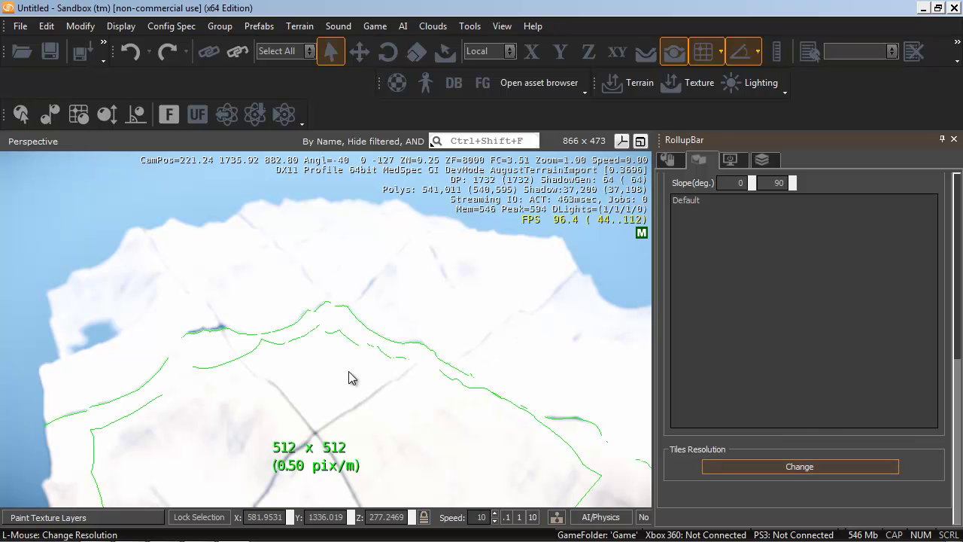
Bring the whole terrain into view and set two of its four texture tiles to 1024x1024
right_click_drag(350, 371, 305, 363)
key("s")
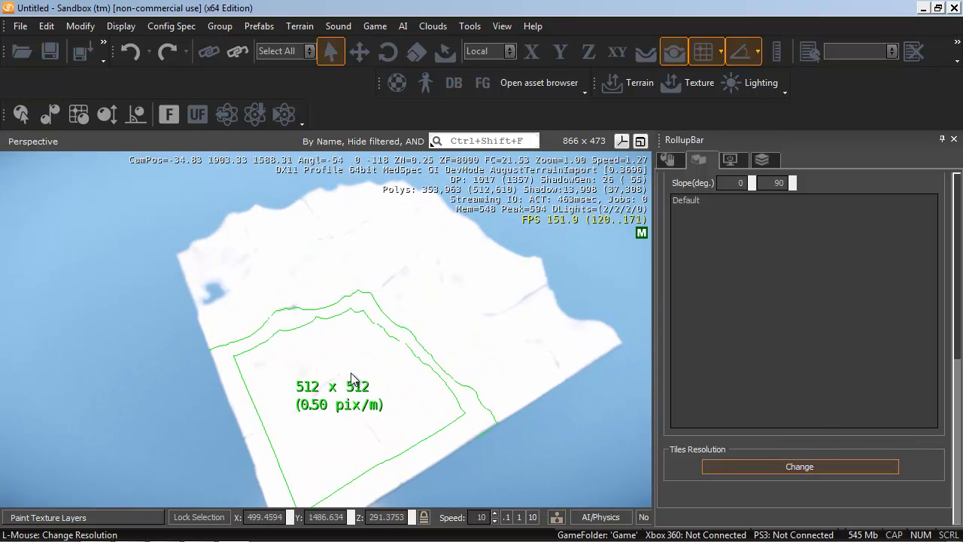
left_click(353, 375)
left_click(560, 260)
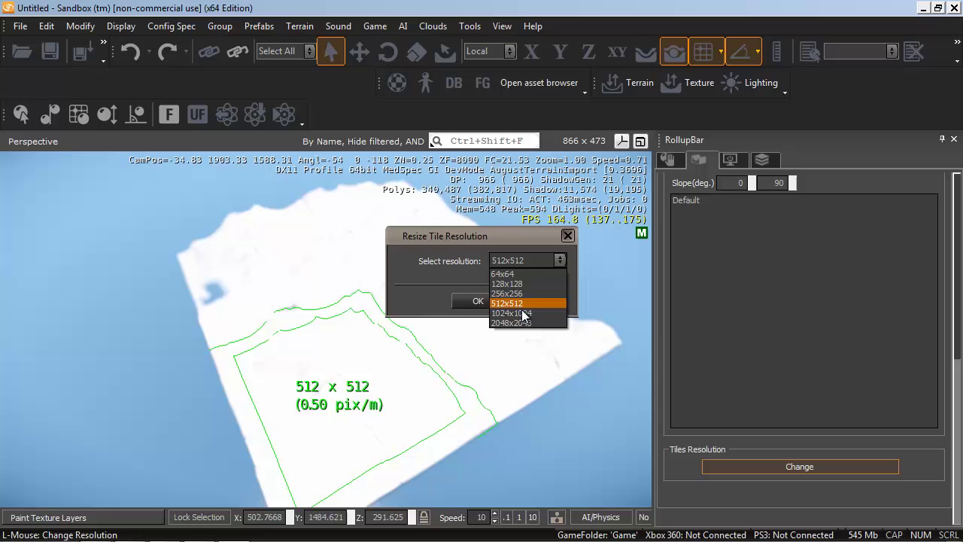
left_click(524, 313)
left_click(479, 301)
left_click(311, 273)
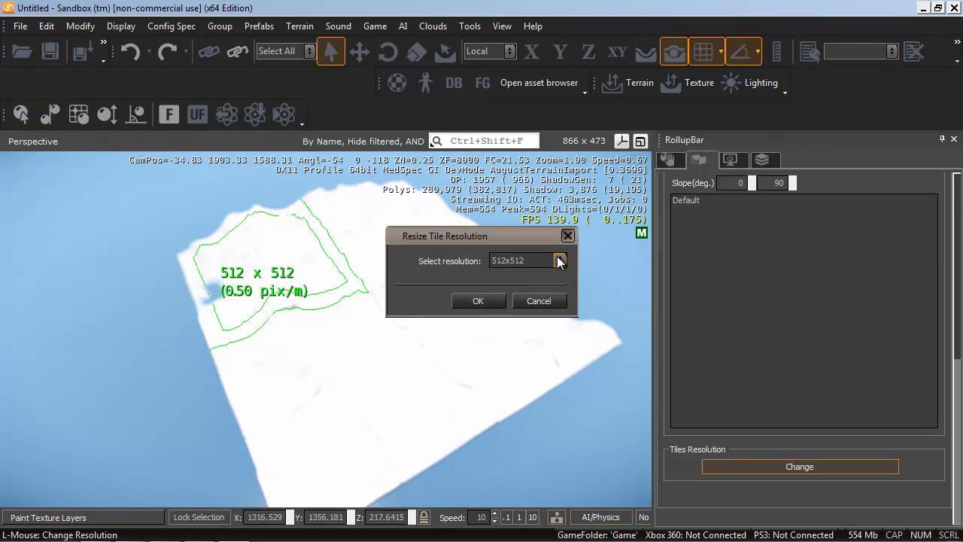
left_click(560, 260)
left_click(516, 315)
left_click(478, 301)
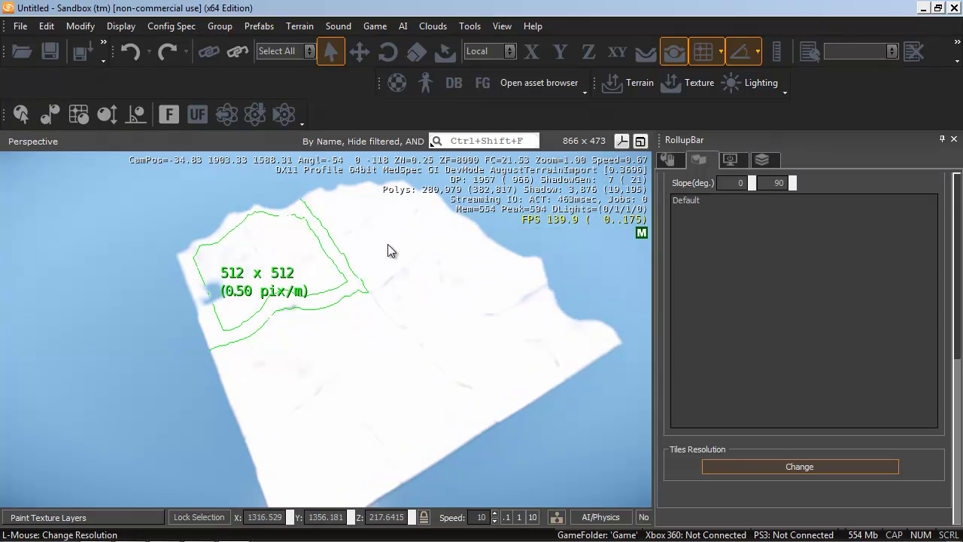
Set the remaining two terrain texture tiles to a resolution of 1024x1024
left_click(390, 251)
left_click(560, 261)
left_click(512, 313)
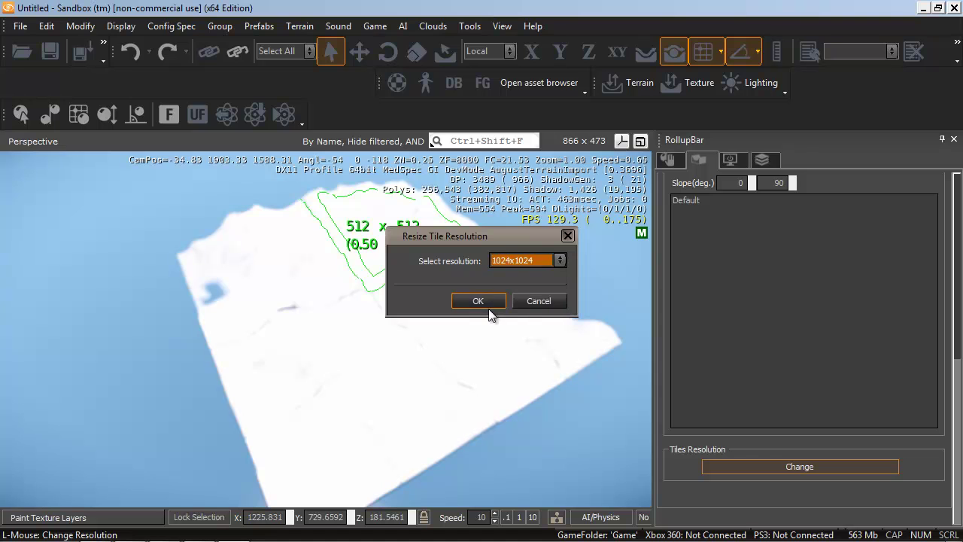
left_click(488, 305)
left_click(488, 319)
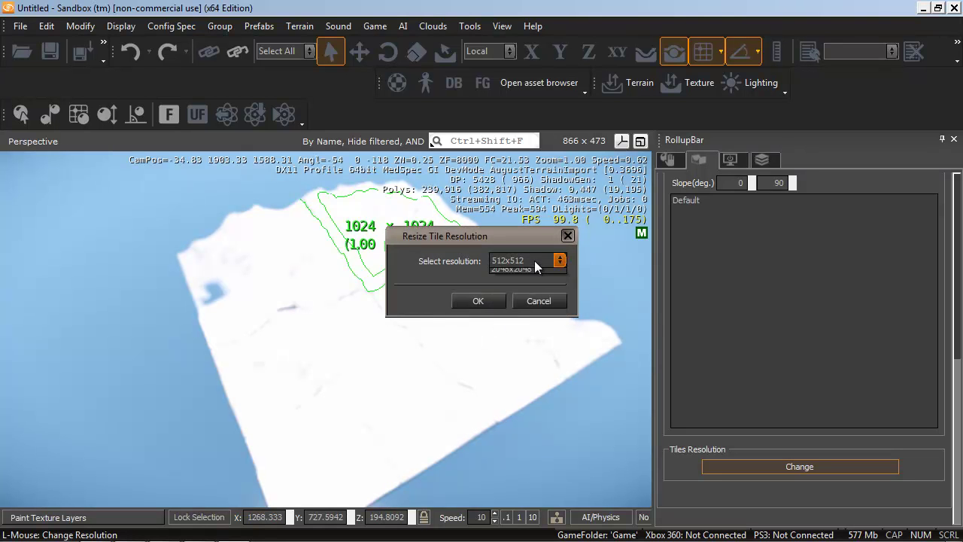
left_click(560, 261)
left_click(513, 313)
left_click(483, 302)
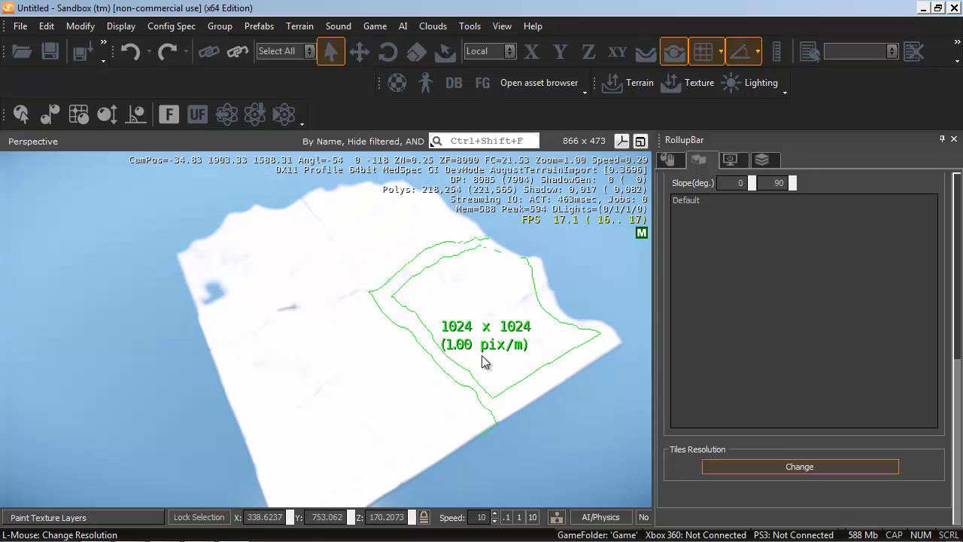
Import the first bitmap in the TestTexturesAugust folder as the terrain texture across all four tiles
key("w")
key("d")
right_click_drag(483, 356, 472, 326)
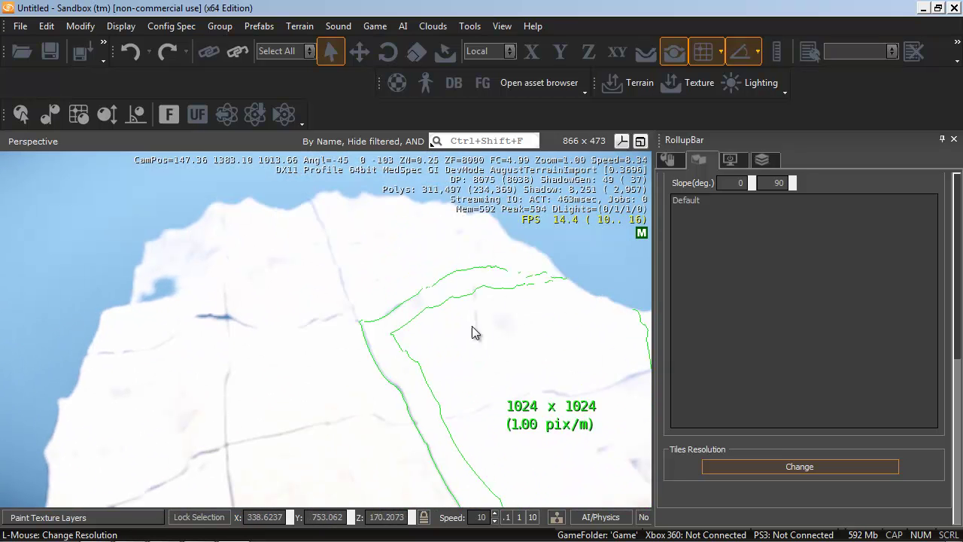
left_click(300, 25)
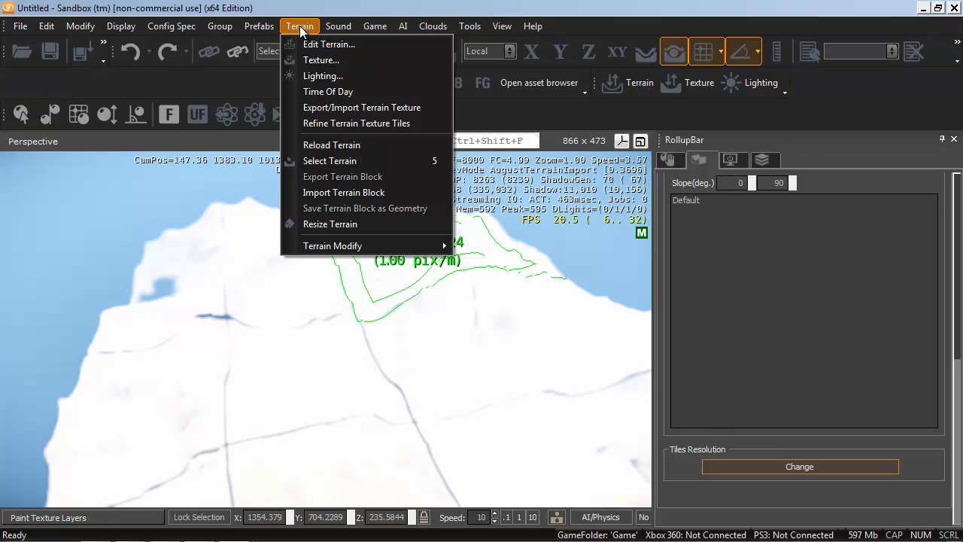
left_click(316, 110)
left_click_drag(375, 226, 478, 335)
left_click(549, 194)
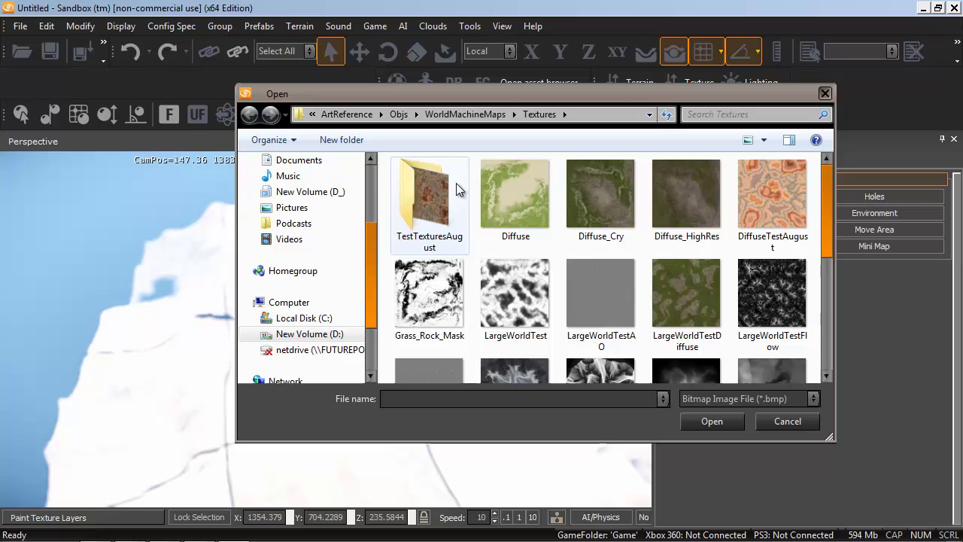
double_click(426, 196)
left_click(429, 197)
left_click(711, 421)
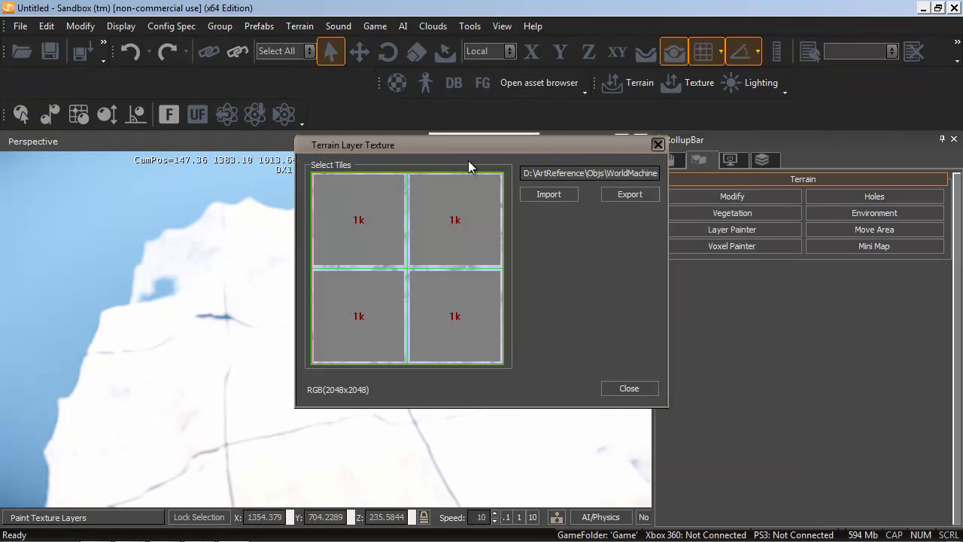
Fly across the textured terrain and lower the camera speed to 0.1 to examine its surface up close
mouse_move(414, 315)
right_mouse_down()
mouse_move(417, 322)
mouse_move(414, 313)
right_mouse_up()
key("w")
key("w")
key("w")
key("s")
key("w")
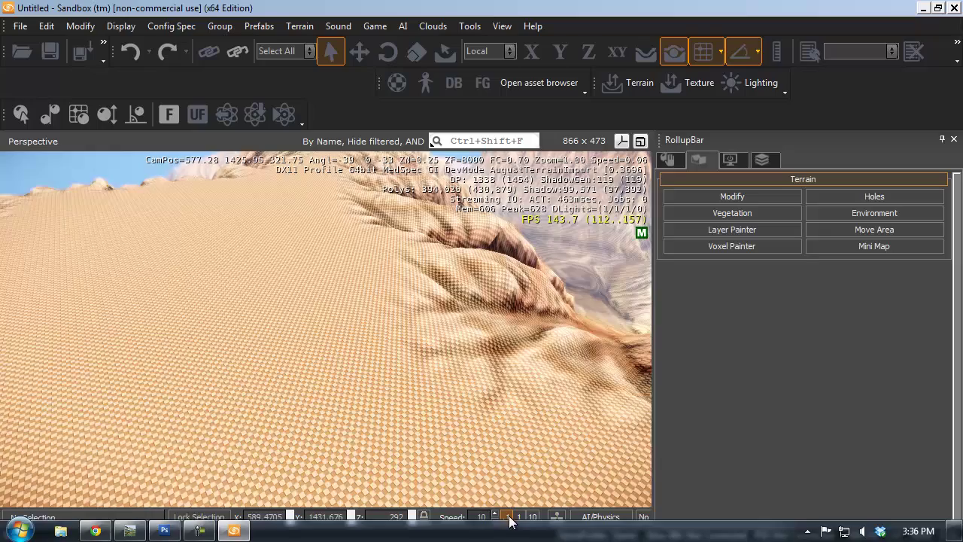
left_click(507, 517)
right_click_drag(431, 365, 429, 365)
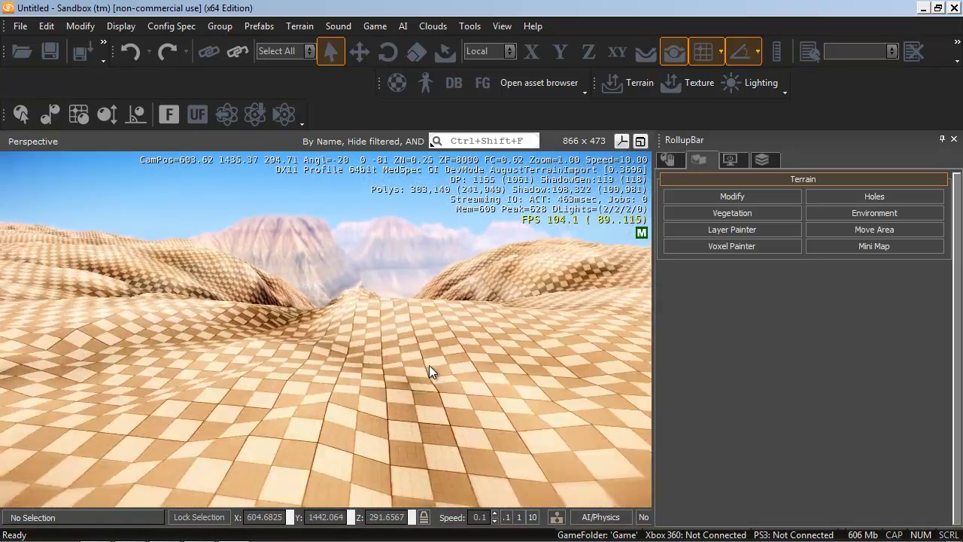
Walk through the canyon in game mode to judge the terrain's scale, and return to the free editor view
key("ctrl+g")
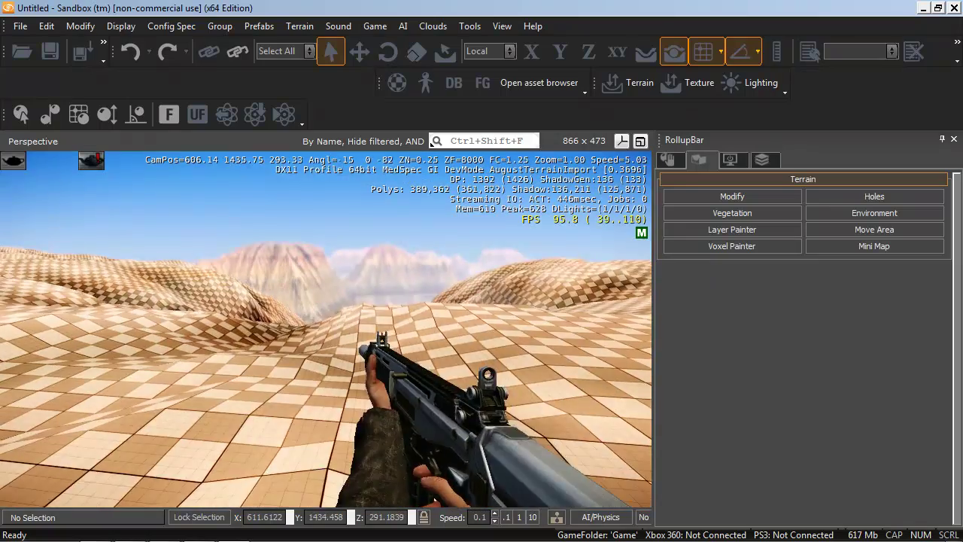
key("w")
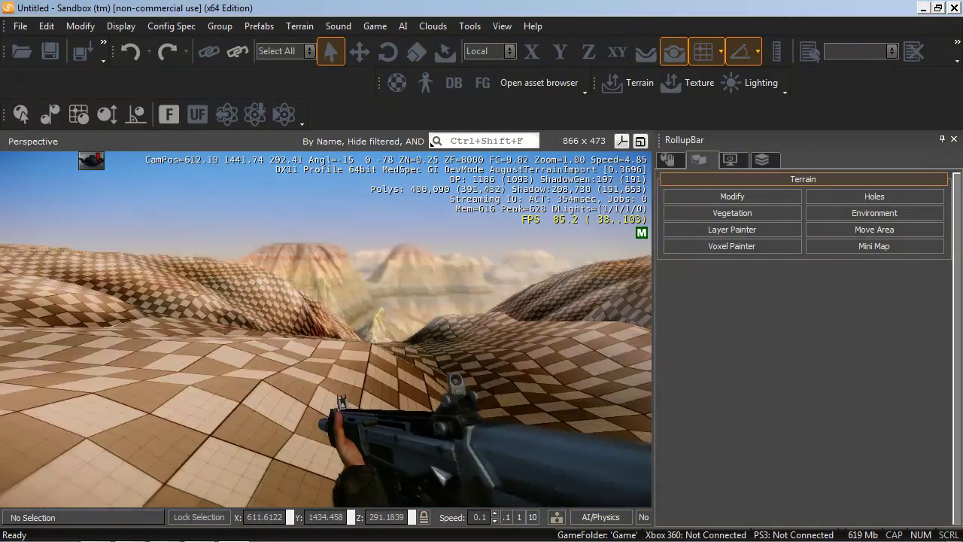
key("w")
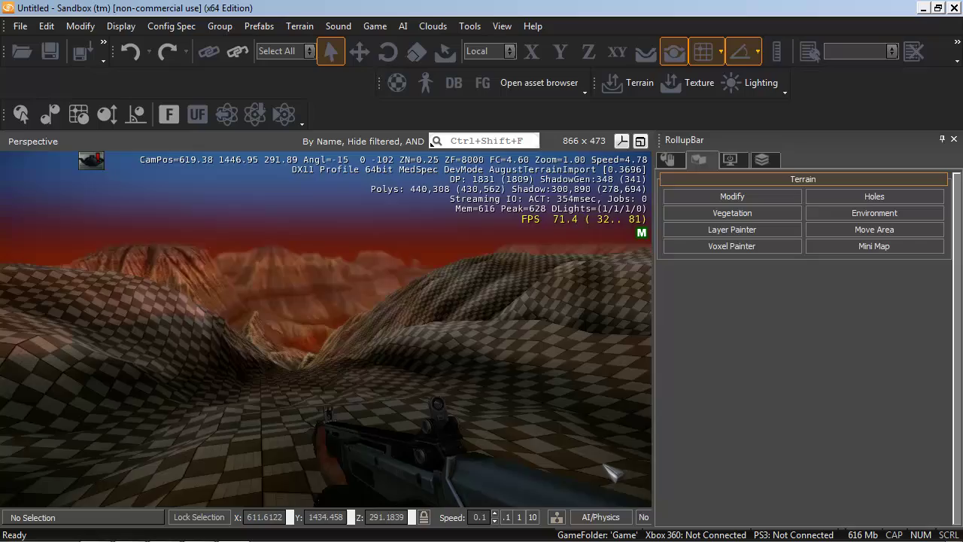
key("w")
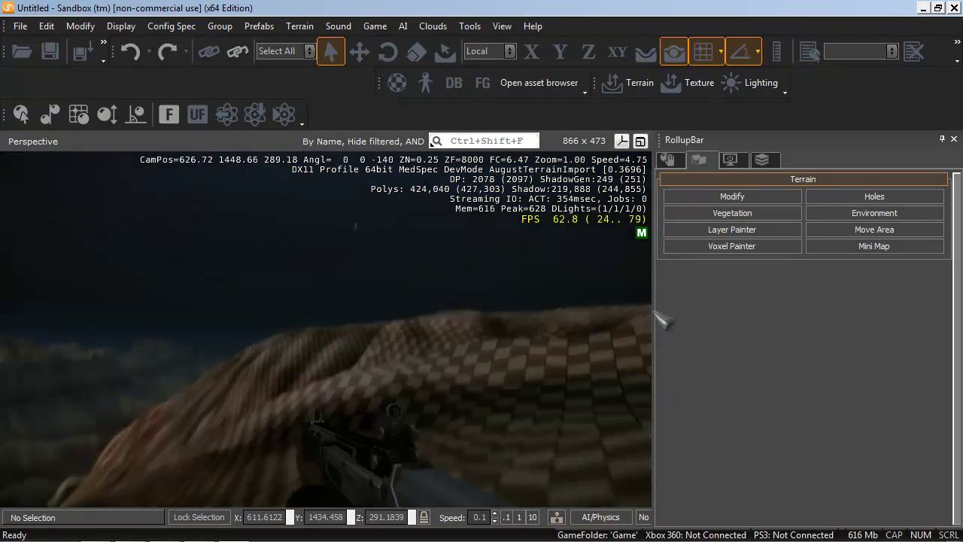
key("w")
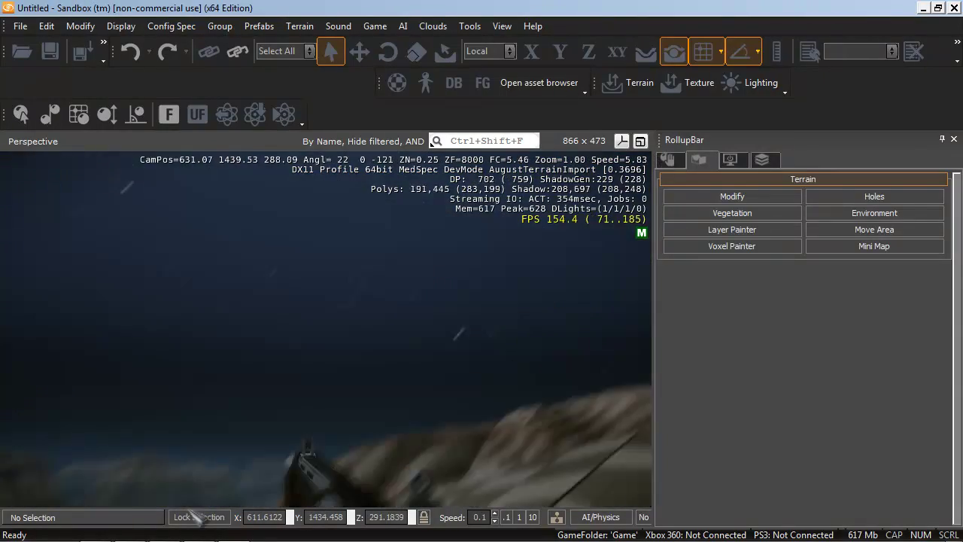
key("w")
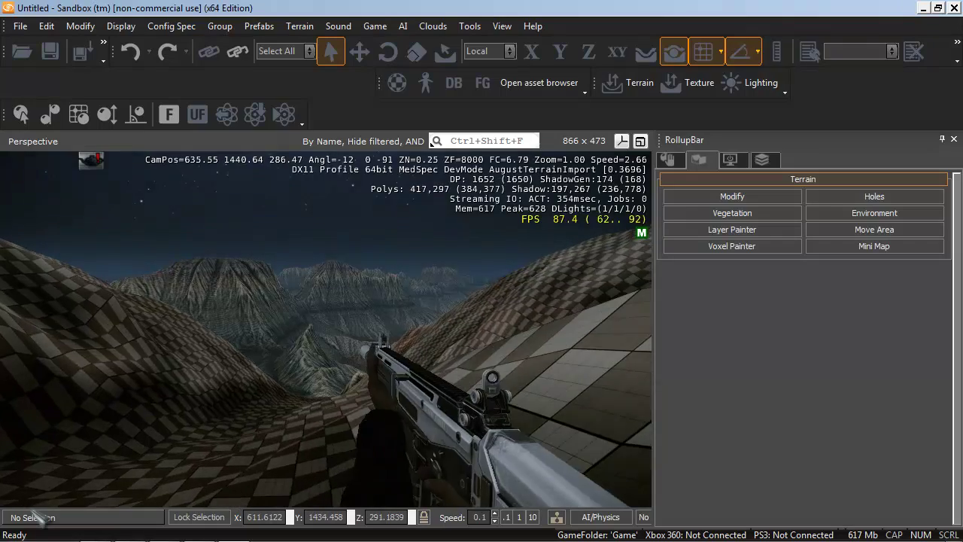
key("w")
mouse_move(438, 364)
right_mouse_down()
mouse_move(443, 375)
mouse_move(431, 357)
mouse_move(436, 364)
right_mouse_up()
key("s")
key("a")
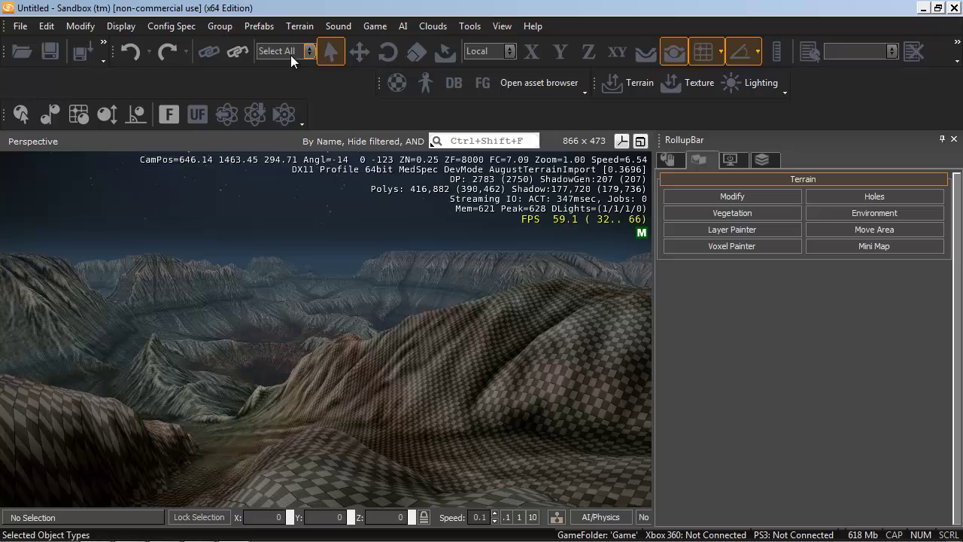
Set the level's time of day to 05:17 and close the Time Of Day editor
left_click(466, 27)
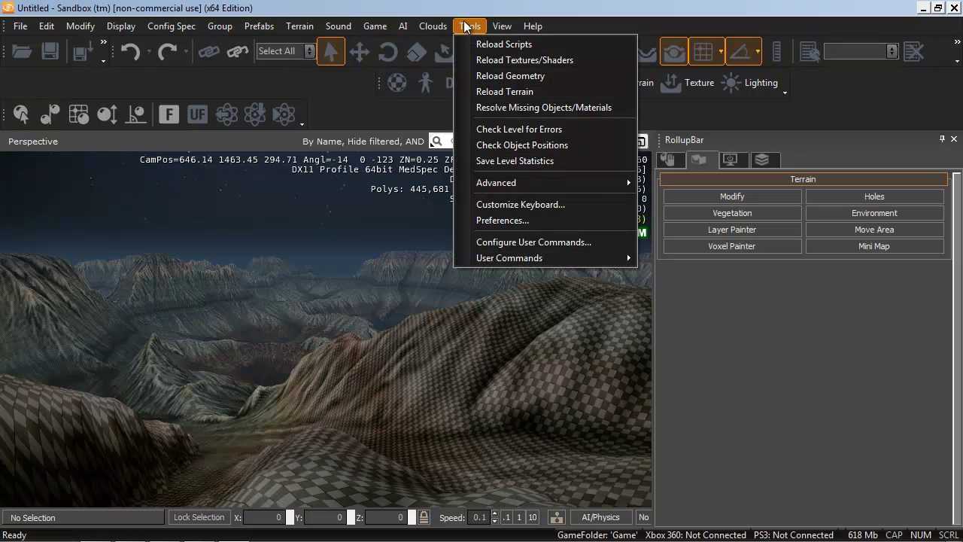
mouse_move(304, 27)
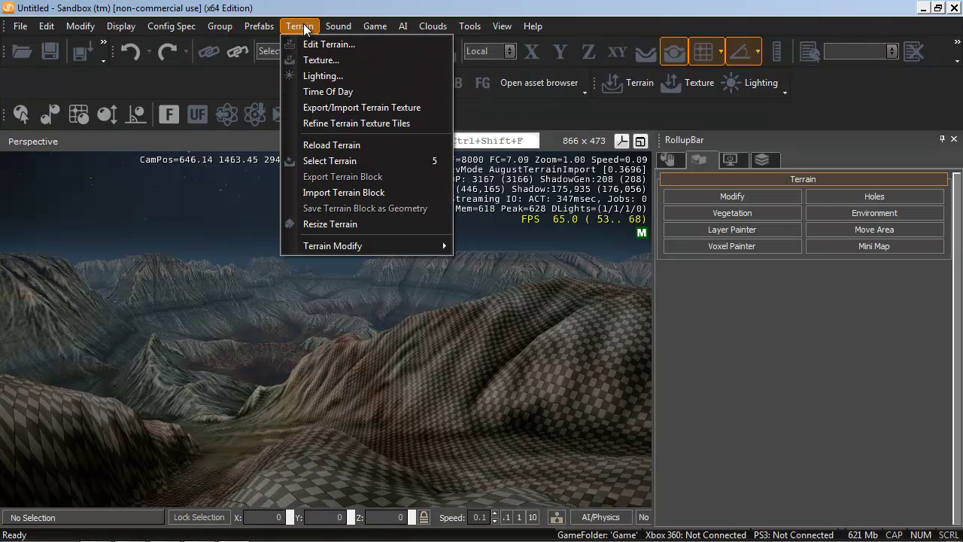
left_click(324, 95)
left_click_drag(320, 337, 487, 47)
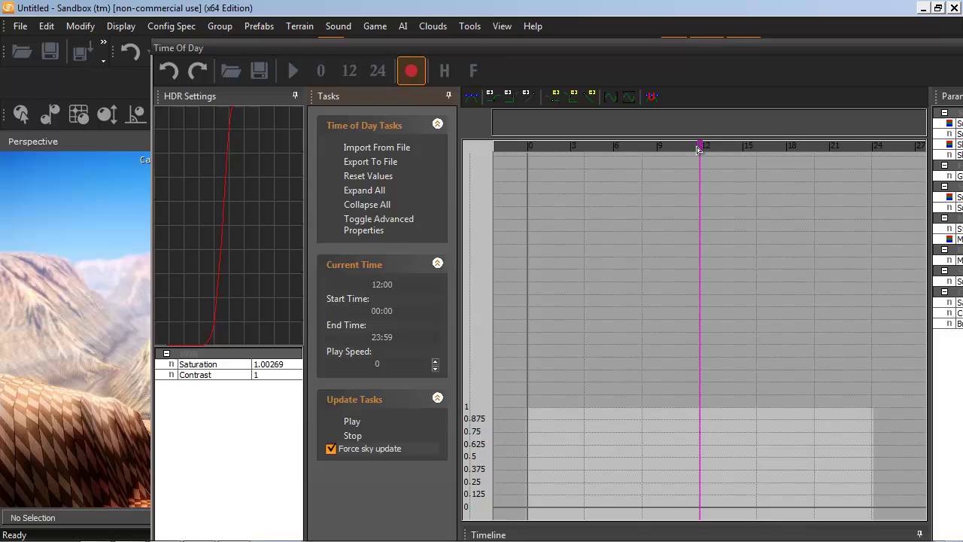
left_click(606, 161)
left_click_drag(526, 46, 342, 229)
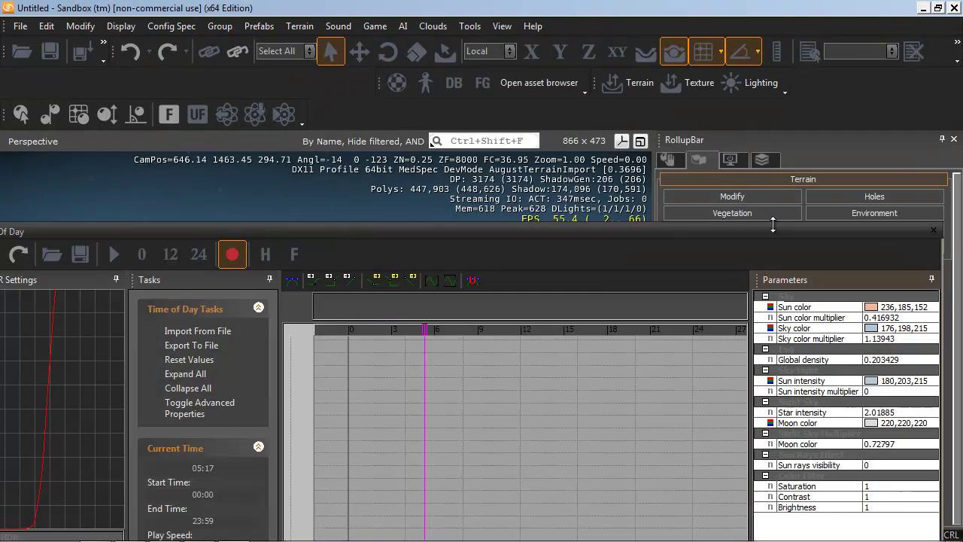
left_click(935, 231)
Place an HMMWV from the Vehicles entities on the flat plateau above the canyon, using a camera speed of 10 to get there
mouse_move(363, 374)
right_mouse_down()
mouse_move(374, 379)
mouse_move(366, 377)
right_mouse_up()
left_click(534, 517)
right_click_drag(422, 396, 420, 387)
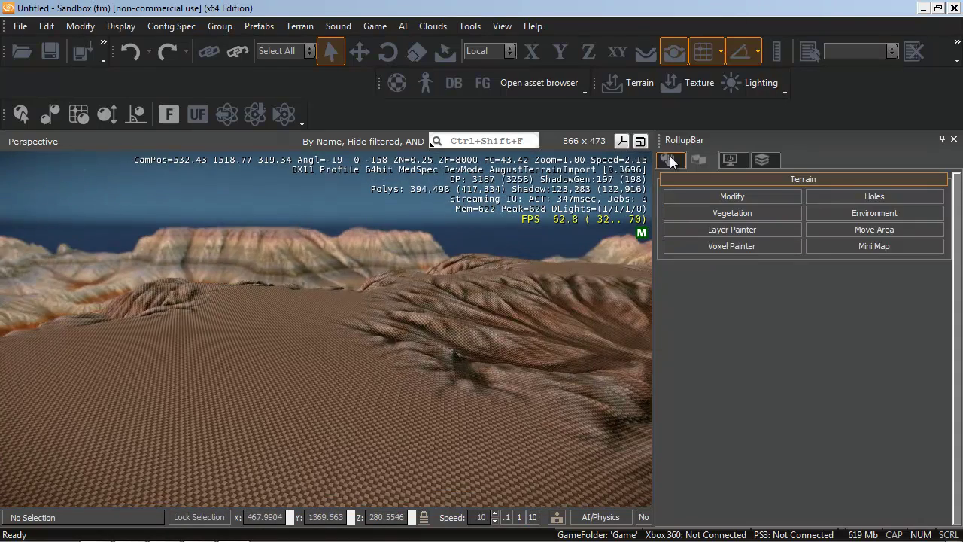
left_click(714, 250)
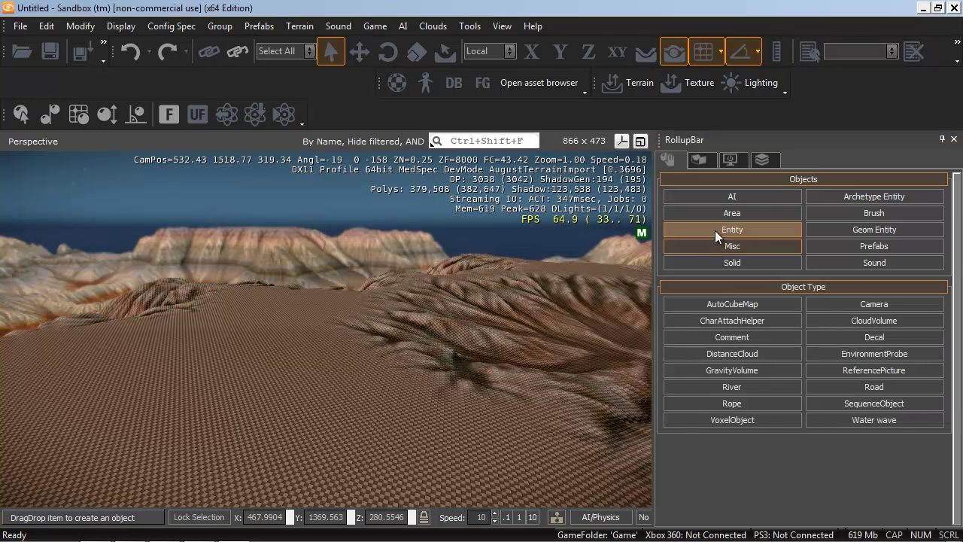
left_click(715, 230)
left_click_drag(960, 399, 961, 511)
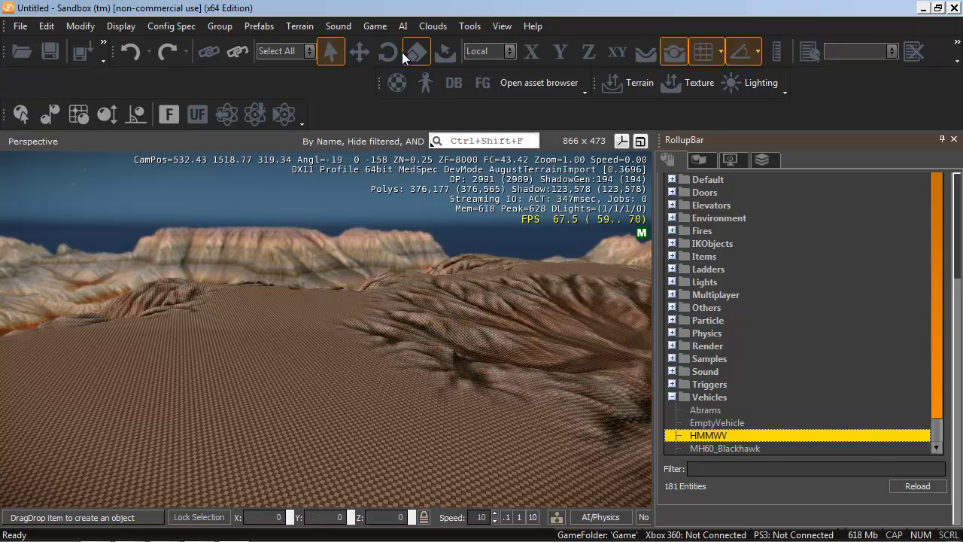
left_click(447, 50)
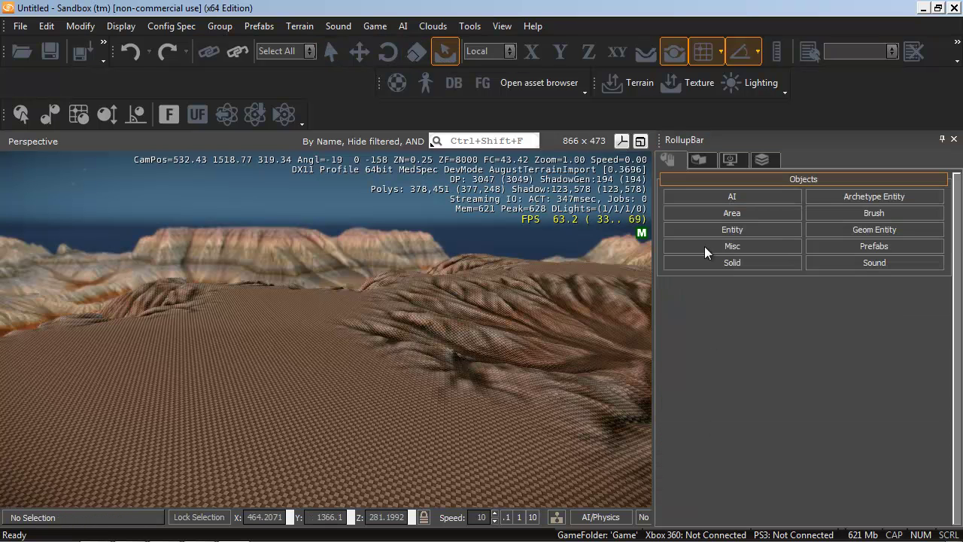
left_click(715, 230)
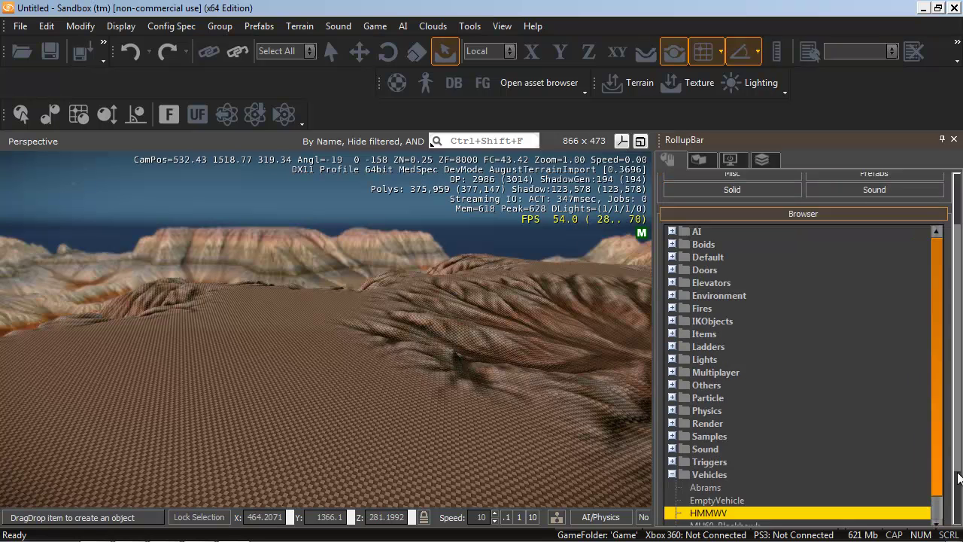
scroll(710, 451, "down", 3)
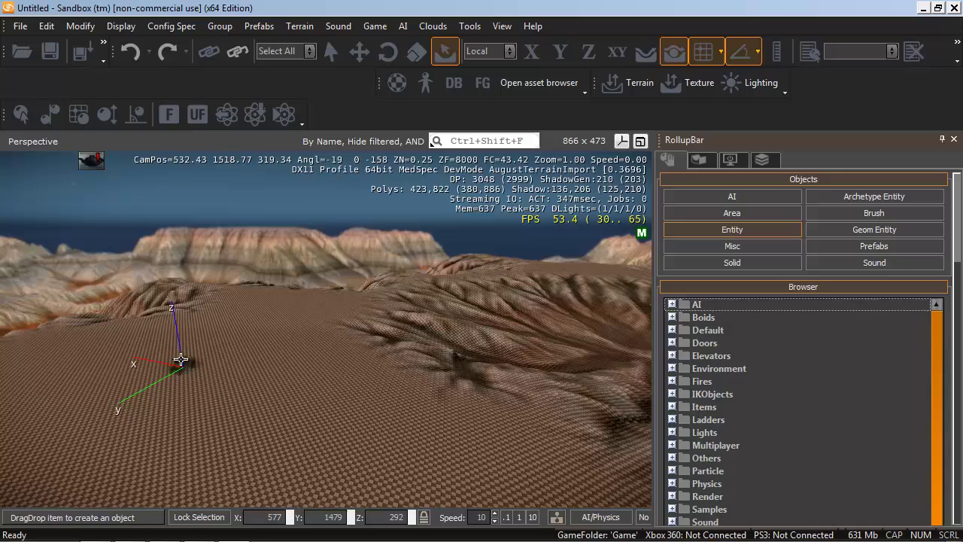
left_click(188, 358)
Rotate the HMMWV to -110 degrees about its Z axis, and move in behind it at camera speed 1
right_click_drag(338, 390, 296, 480)
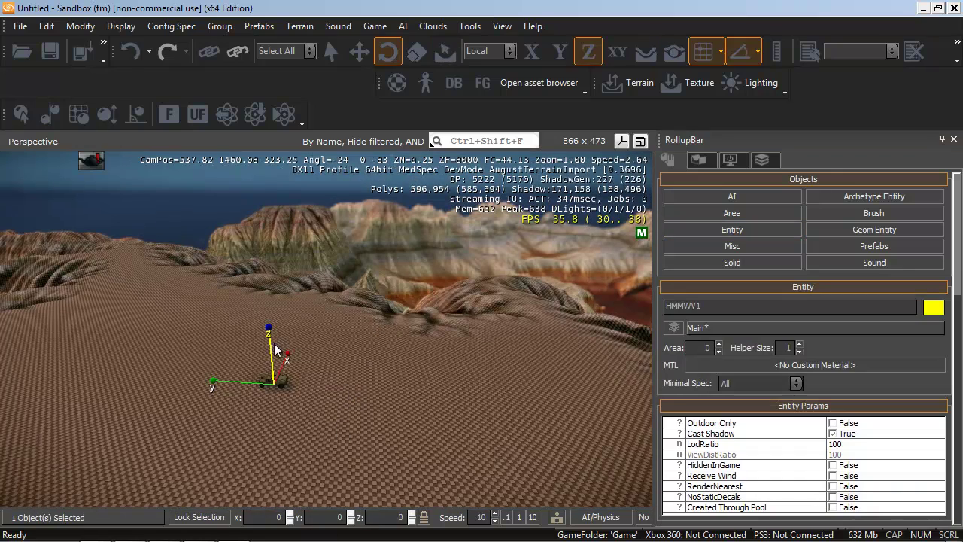
left_click_drag(302, 416, 304, 428)
right_click_drag(438, 449, 436, 446)
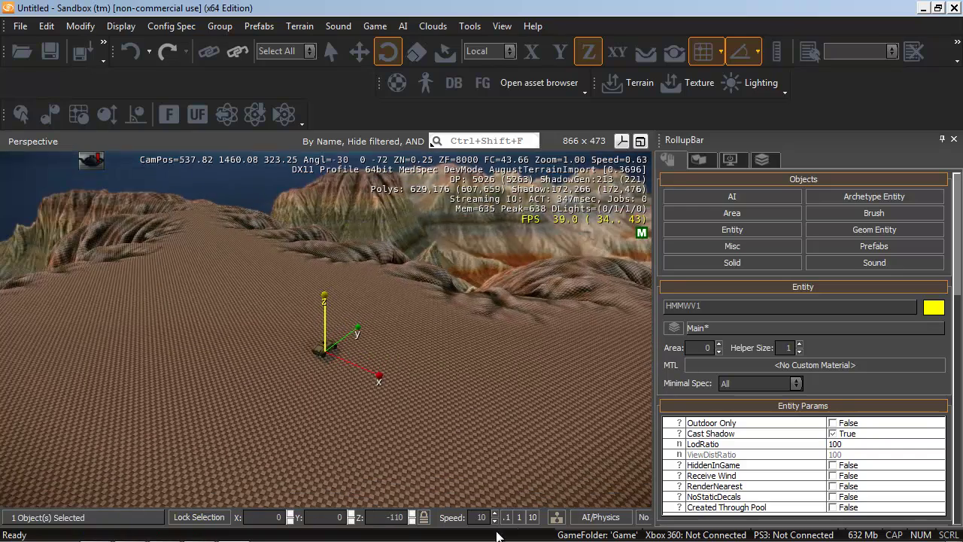
left_click(518, 518)
key("w")
right_click_drag(430, 383, 431, 384)
key("w")
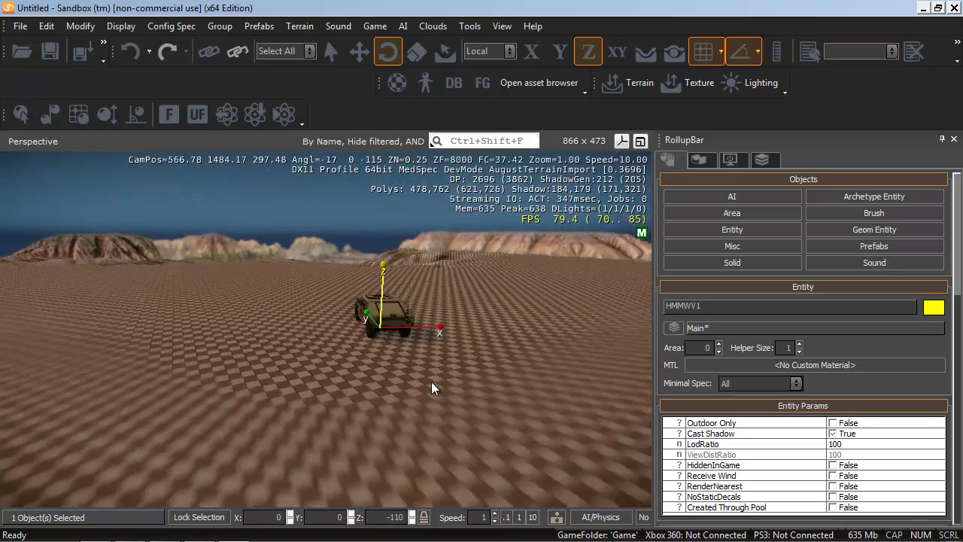
Switch to game mode, walk up to the HMMWV and get in
key("ctrl+g")
key("w")
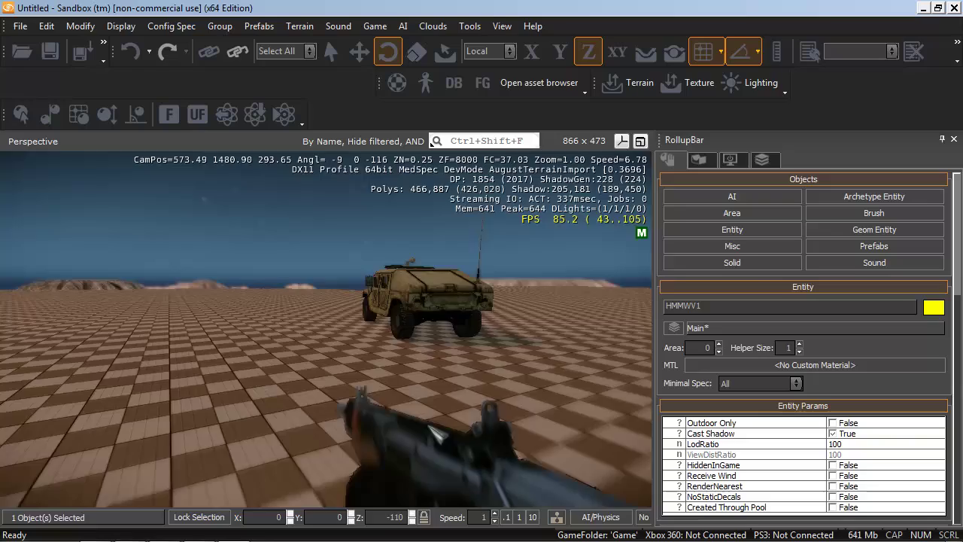
key("w")
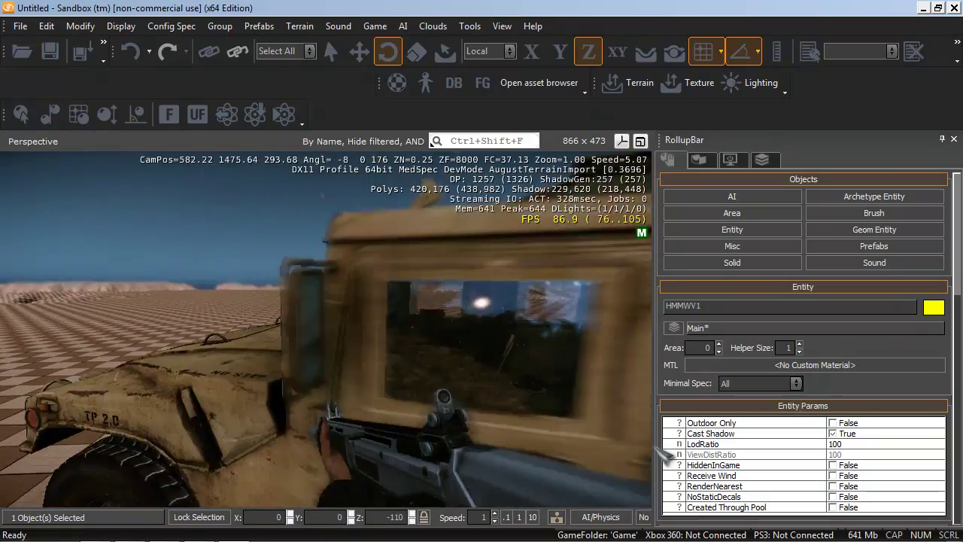
key("f")
Drive the HMMWV across the plateau and down to the canyon floor to judge the terrain's scale, get out and return to the editor
key("w")
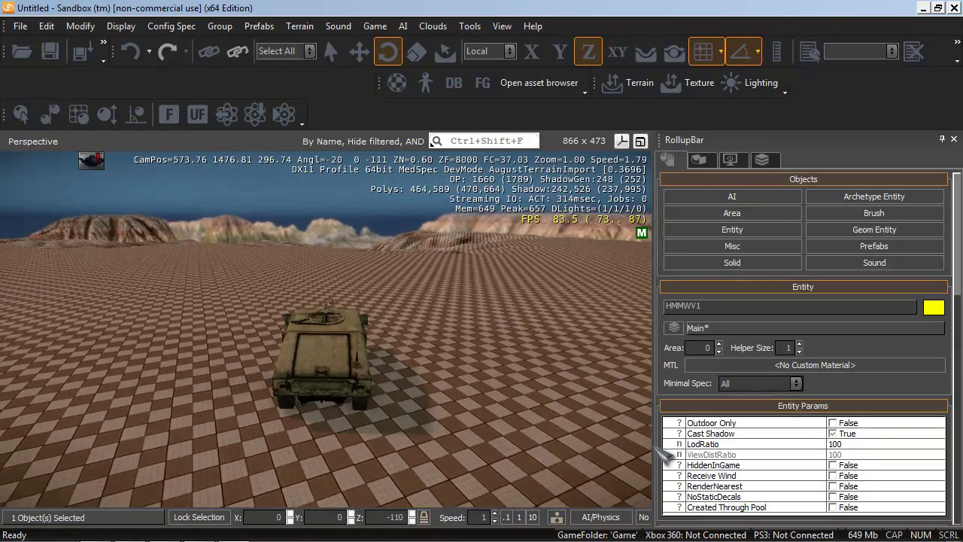
key("w")
key("d")
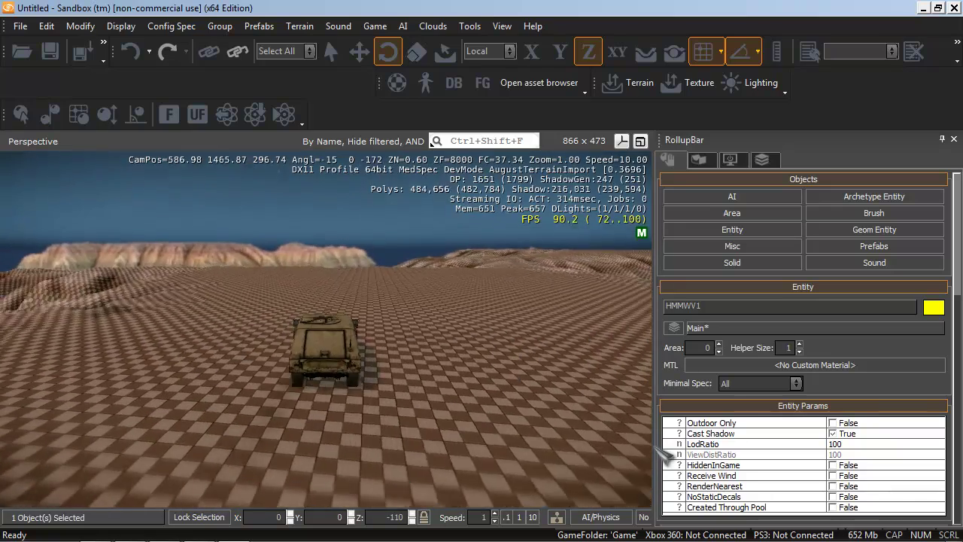
key("w")
key("a")
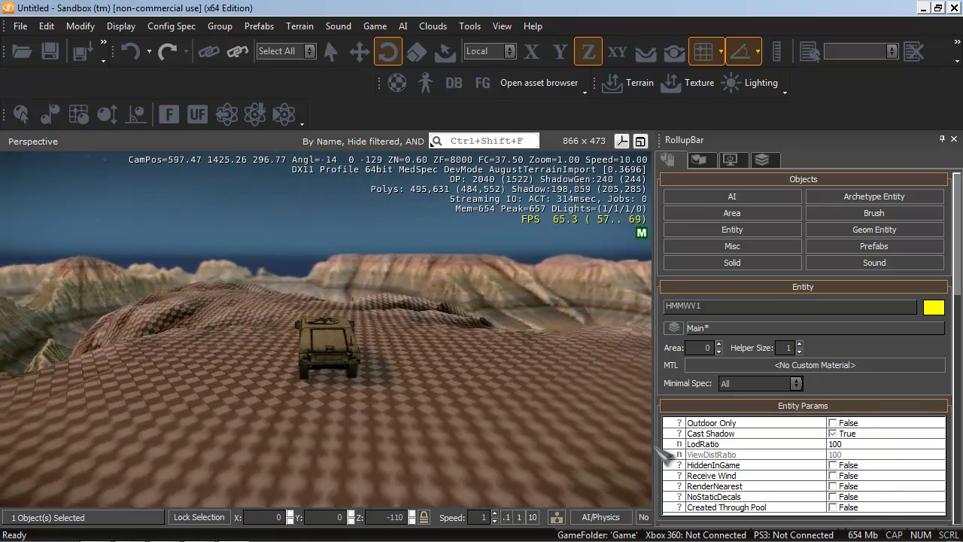
key("w")
key("d")
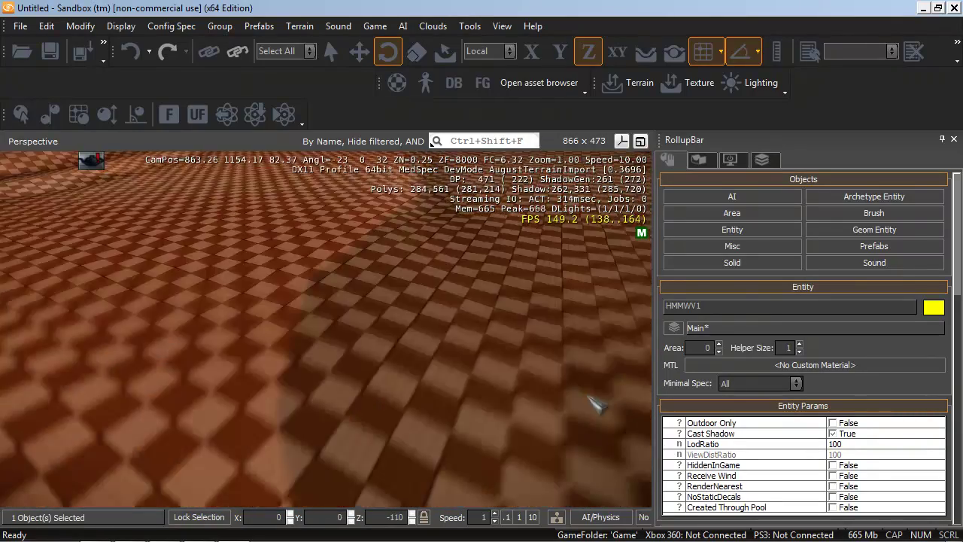
key("w")
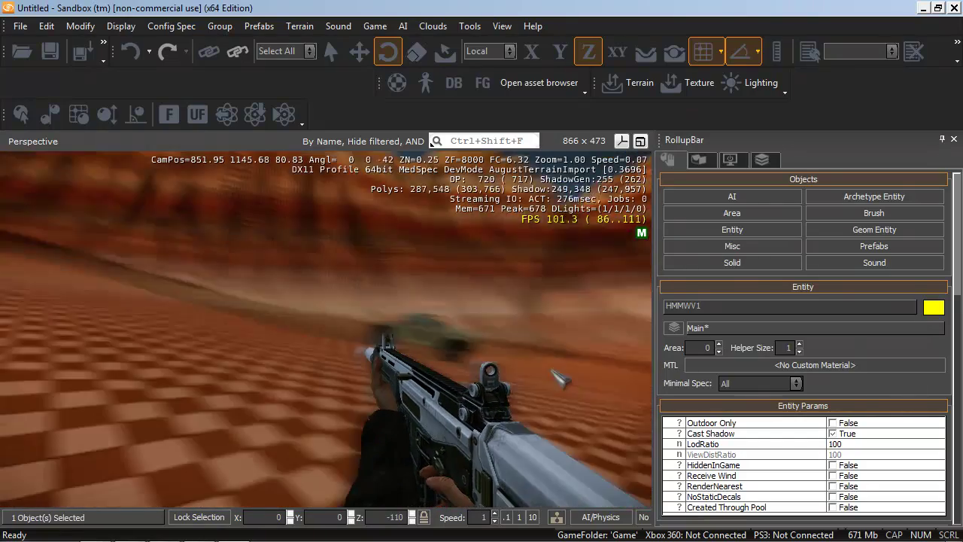
key("Escape")
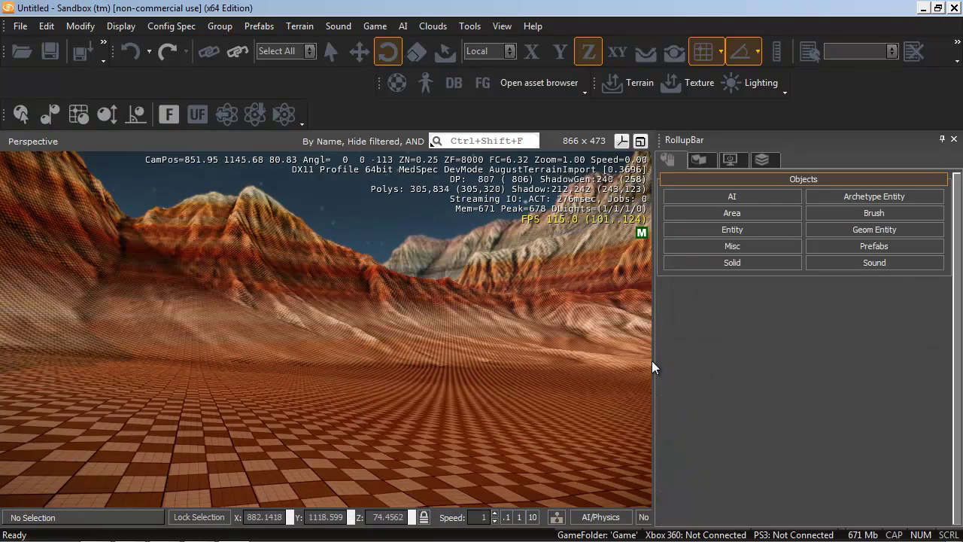